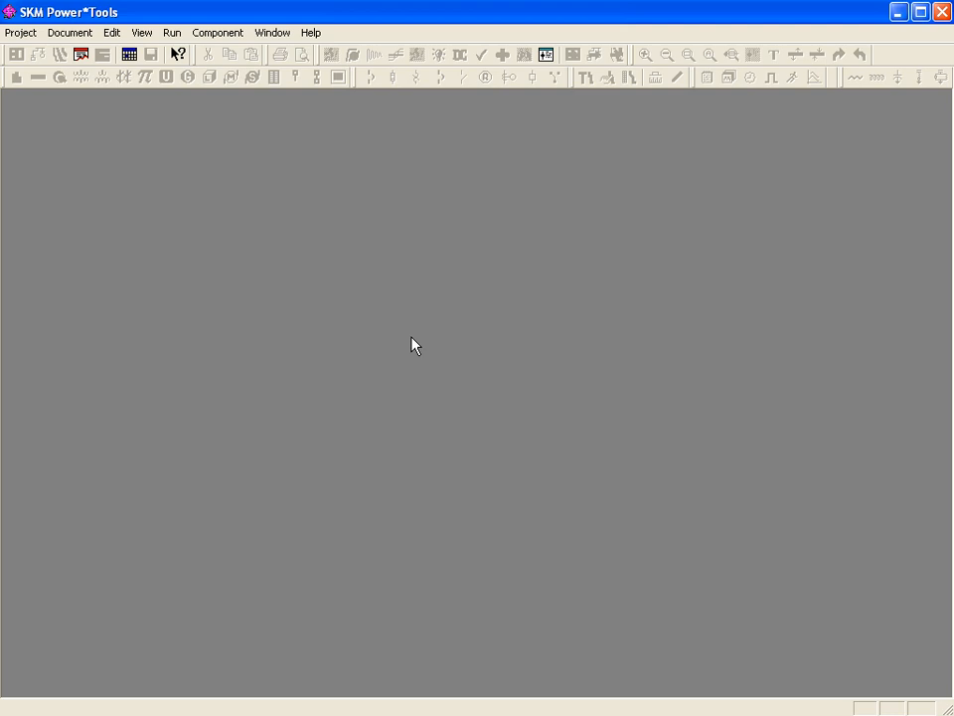
- Create a new project named Harmonics in the Projects folder
{"action": "left_click", "coordinate": [20, 33]}
{"action": "left_click", "coordinate": [32, 53]}
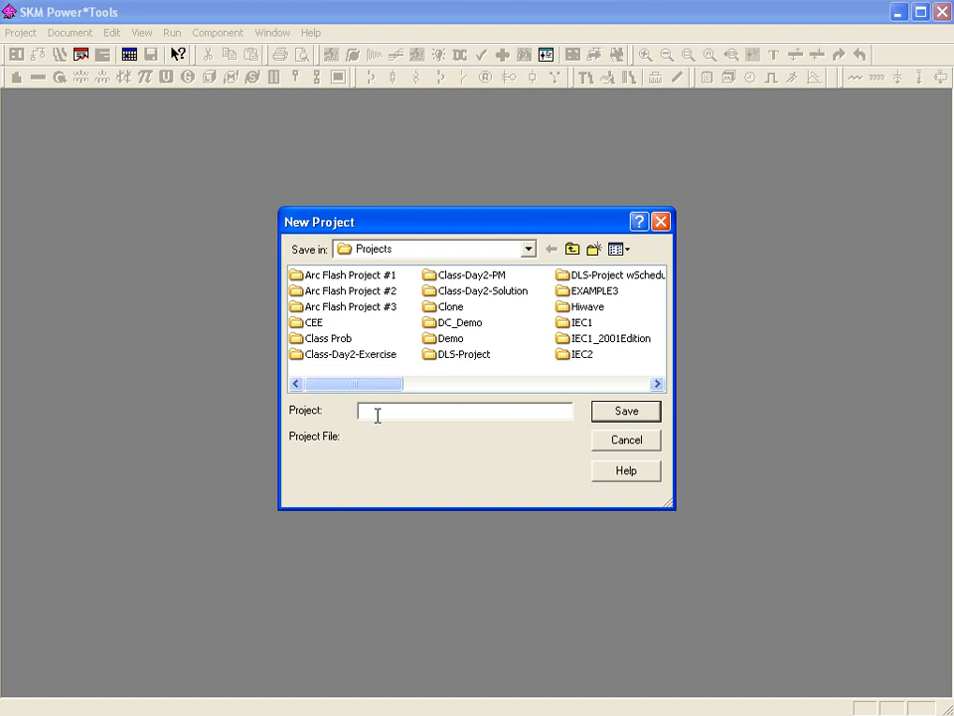
{"action": "type", "text": "Harmon"}
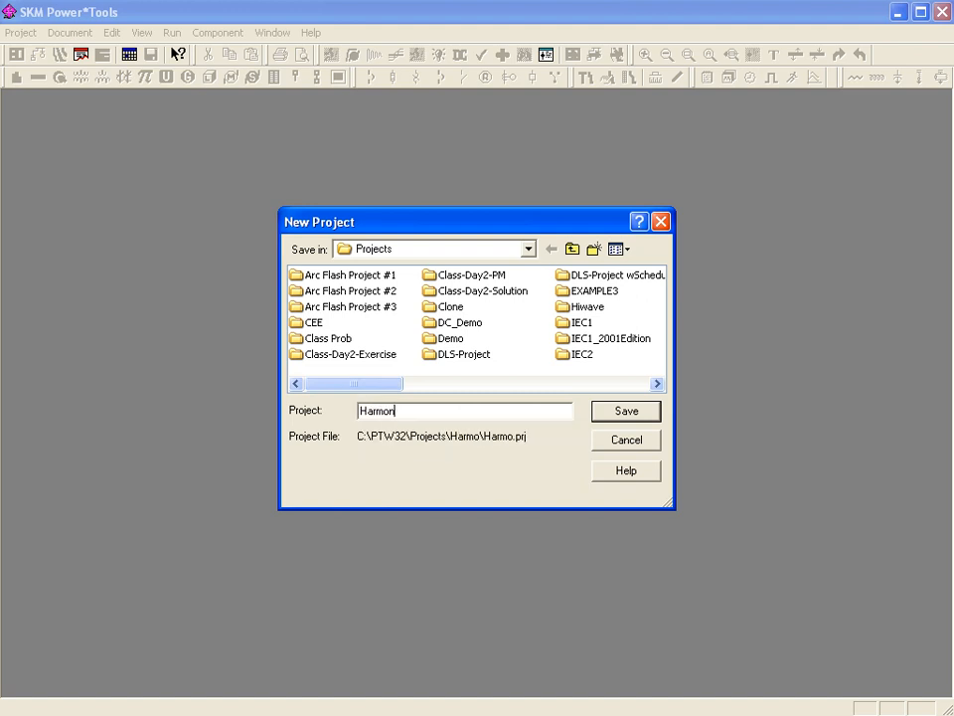
{"action": "type", "text": "ics"}
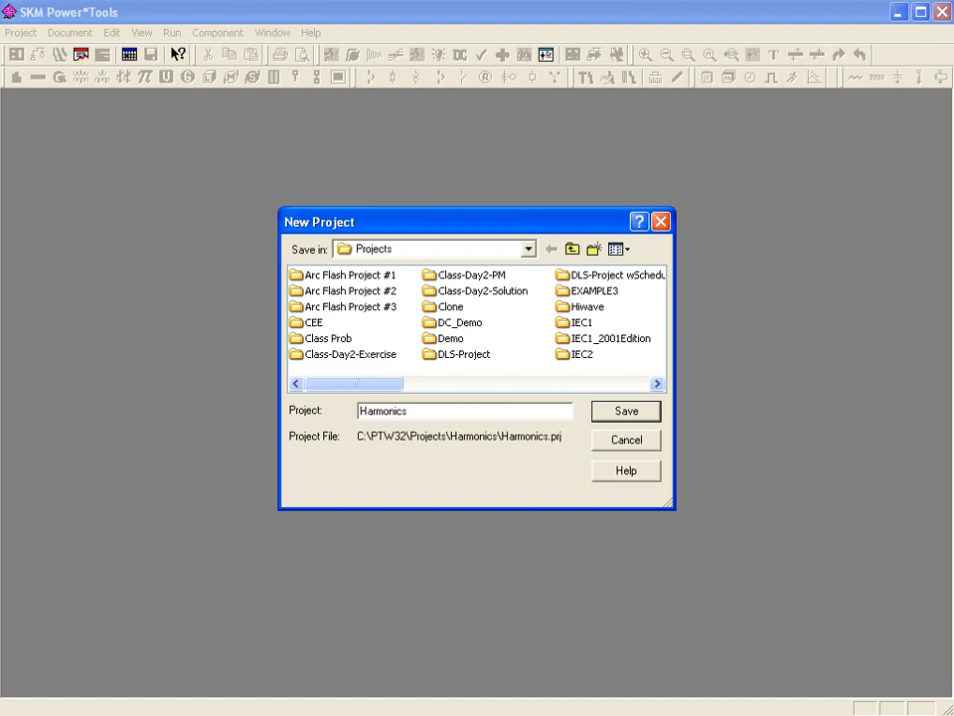
{"action": "left_click", "coordinate": [609, 416]}
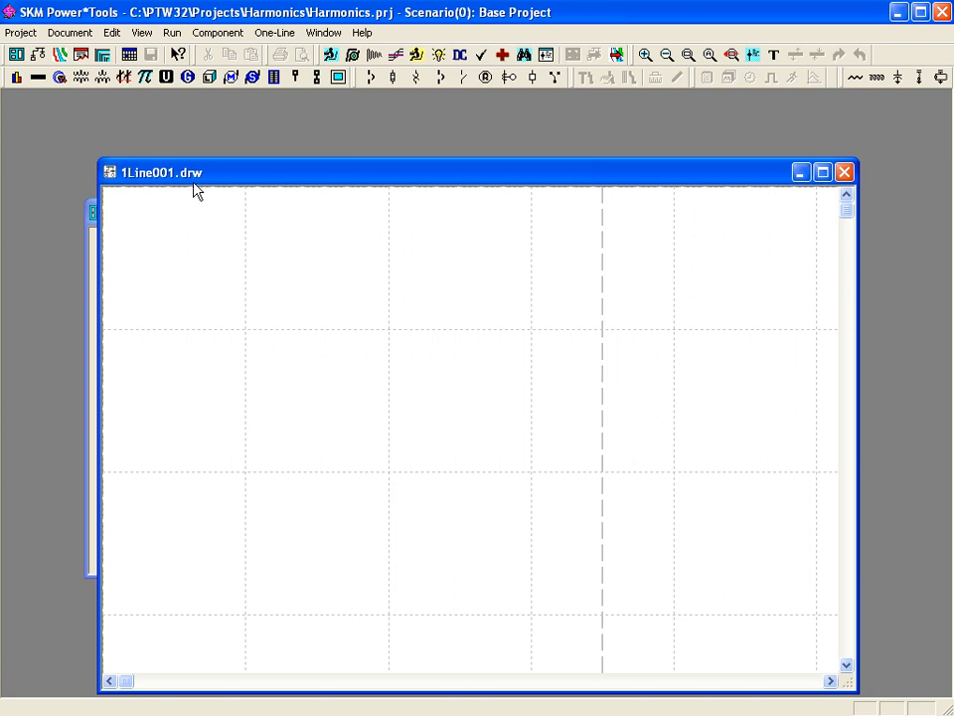
- Place three buses one below another on the one-line diagram and move the diagram window up
{"action": "left_click", "coordinate": [37, 80]}
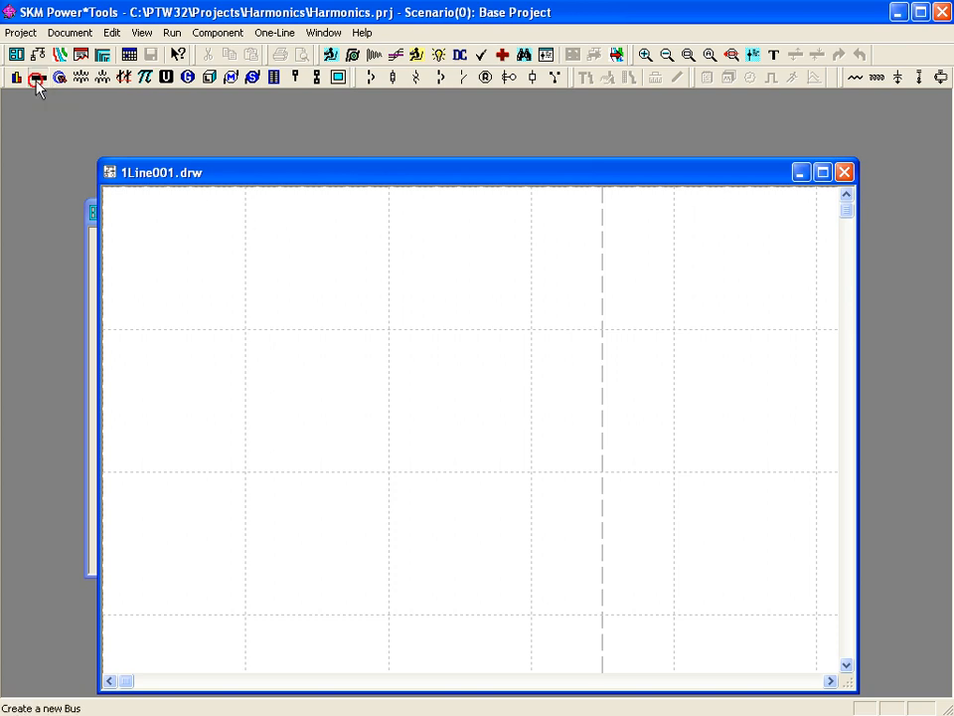
{"action": "left_click", "coordinate": [311, 357]}
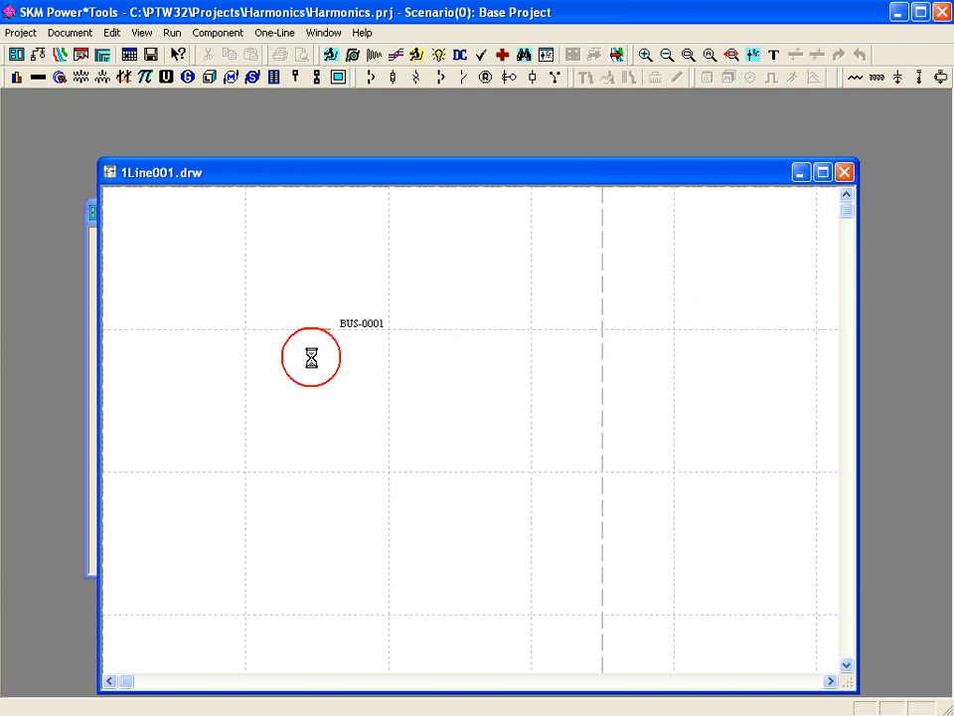
{"action": "left_click", "coordinate": [320, 475]}
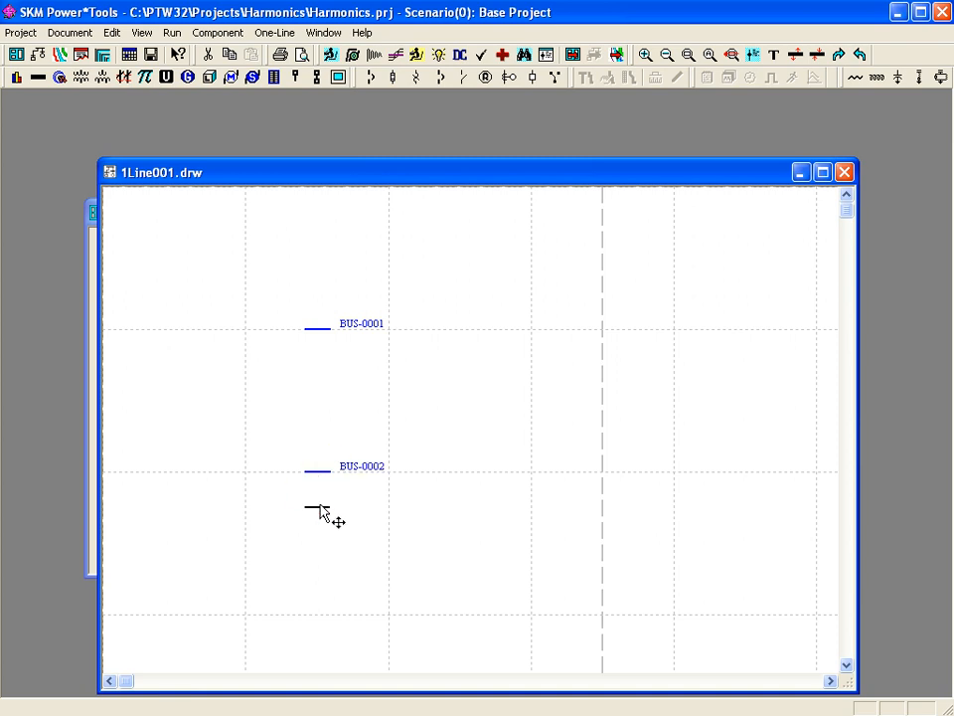
{"action": "left_click", "coordinate": [320, 618]}
{"action": "key", "text": "Escape"}
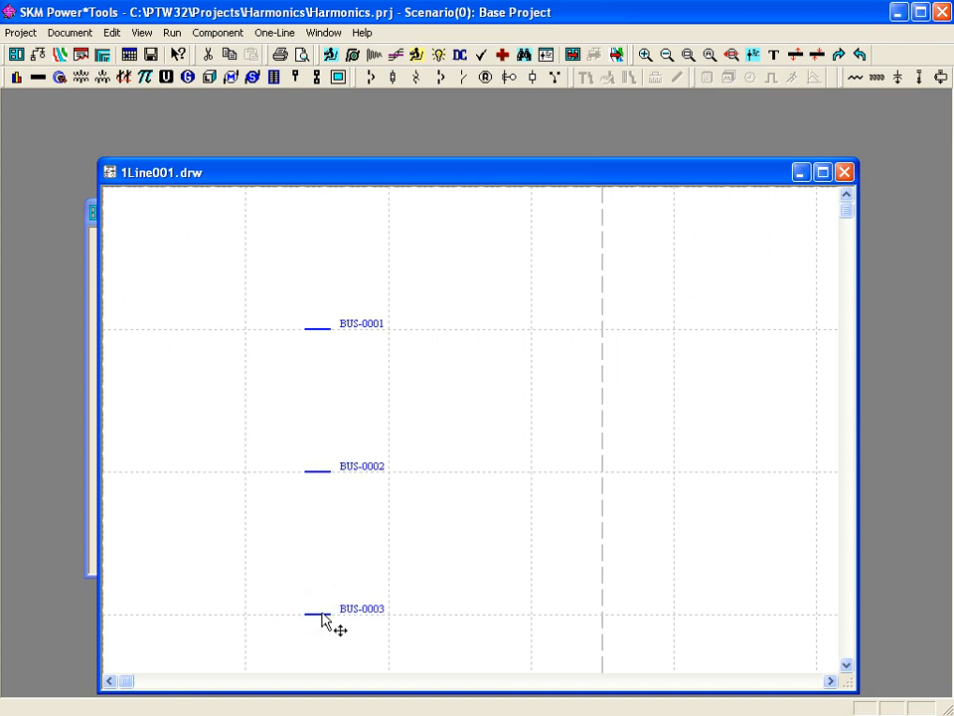
{"action": "left_click_drag", "start_coordinate": [277, 158], "coordinate": [279, 93]}
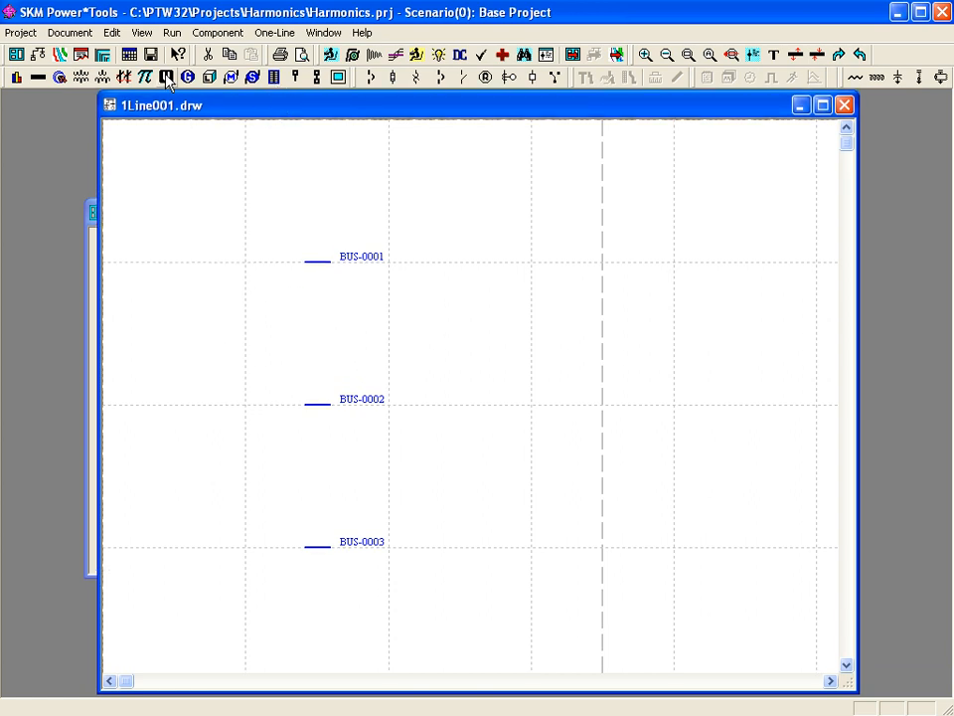
- Add a utility source above the upper bus and a two-winding transformer between the upper and middle buses
{"action": "left_click", "coordinate": [166, 78]}
{"action": "left_click", "coordinate": [316, 189]}
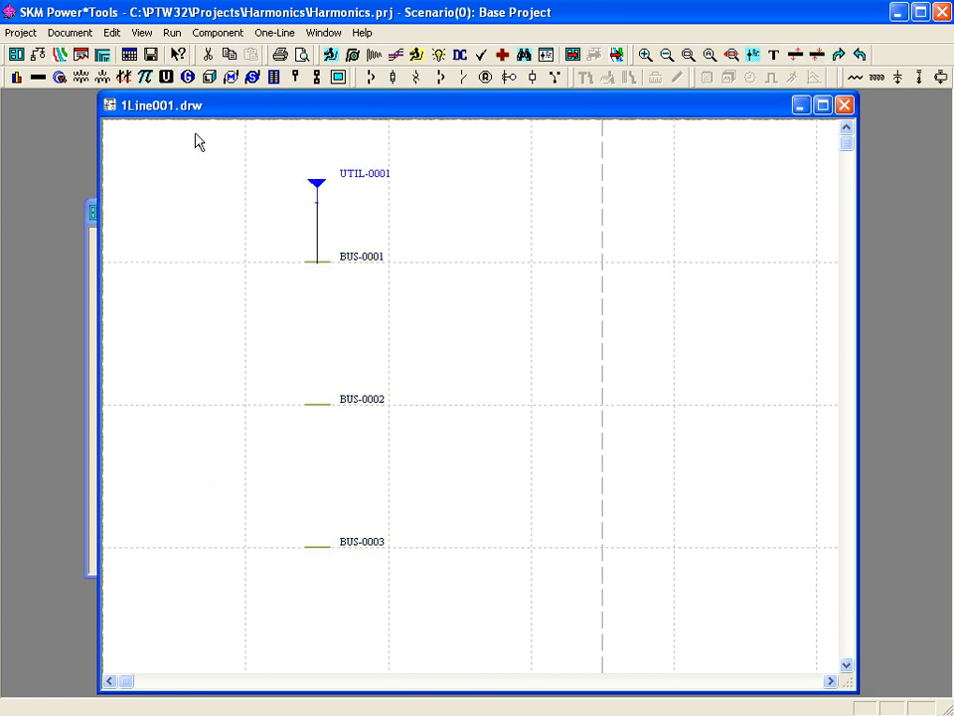
{"action": "left_click", "coordinate": [82, 77]}
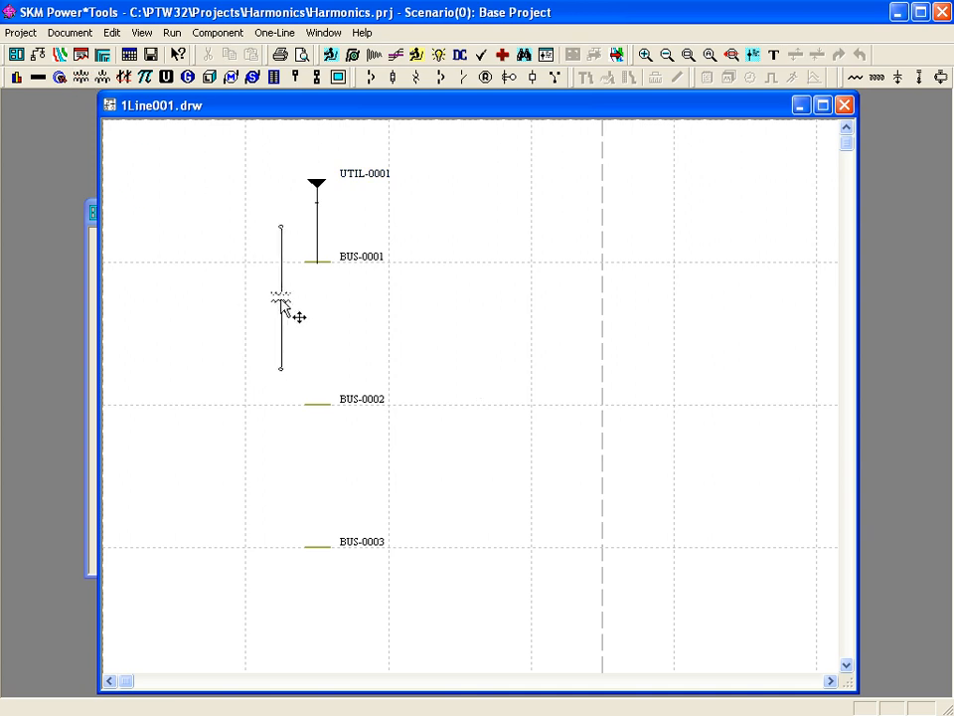
{"action": "left_click", "coordinate": [319, 335]}
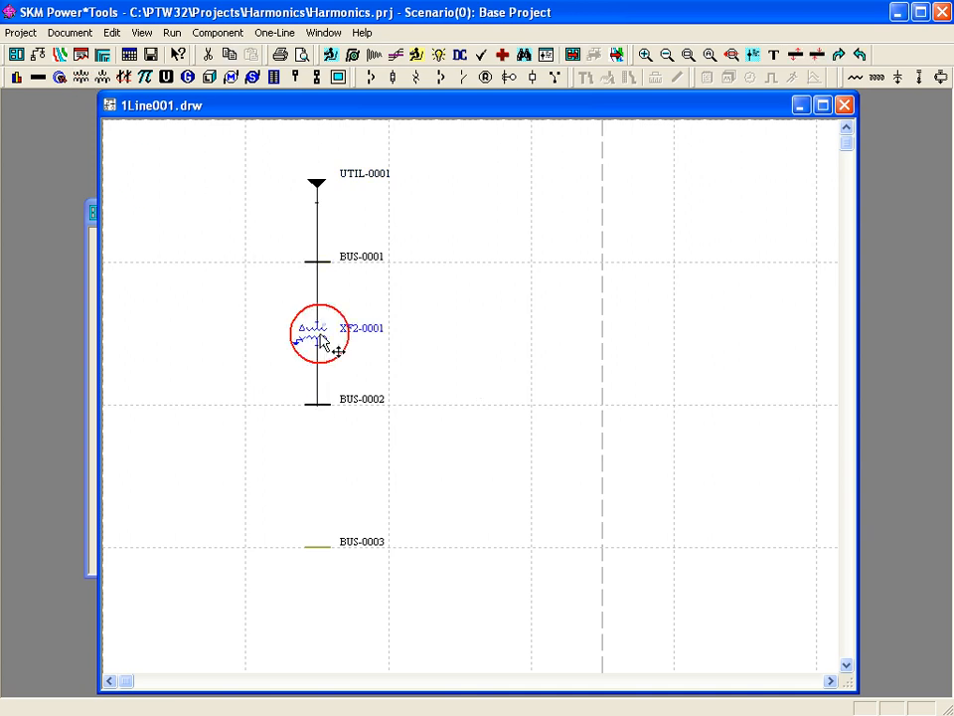
- Add a cable between the middle and lower buses and an induction motor beneath the lower bus
{"action": "left_click", "coordinate": [59, 76]}
{"action": "left_click", "coordinate": [315, 479]}
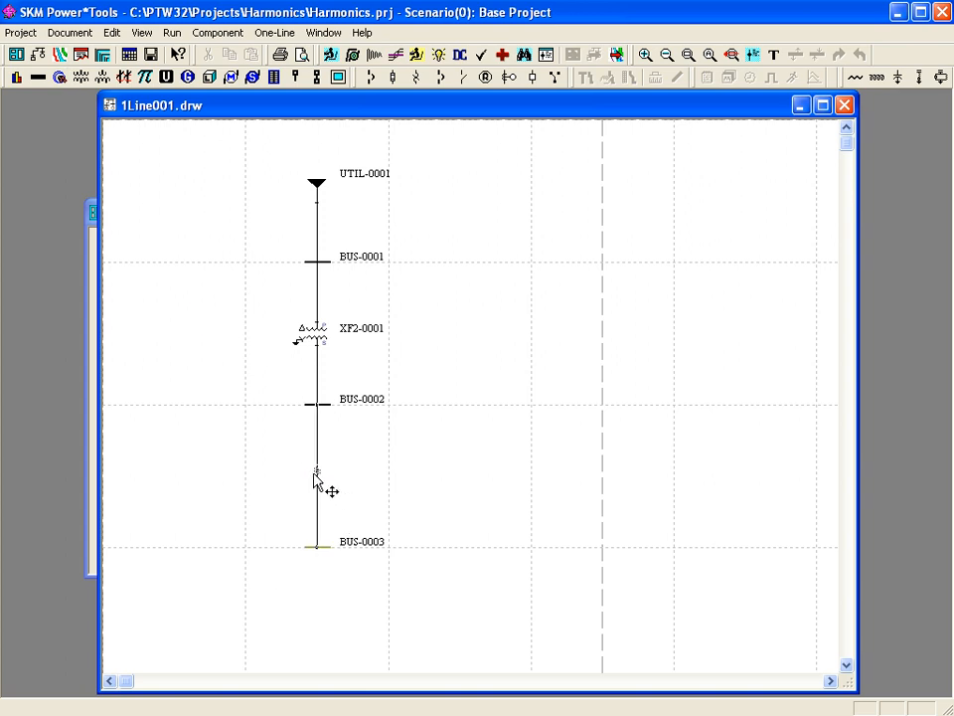
{"action": "left_click", "coordinate": [230, 78]}
{"action": "left_click", "coordinate": [317, 613]}
- Lengthen the lower bus and connect a general load to it beside the motor
{"action": "left_click_drag", "start_coordinate": [327, 547], "coordinate": [424, 547]}
{"action": "left_click", "coordinate": [209, 78]}
{"action": "left_click", "coordinate": [400, 621]}
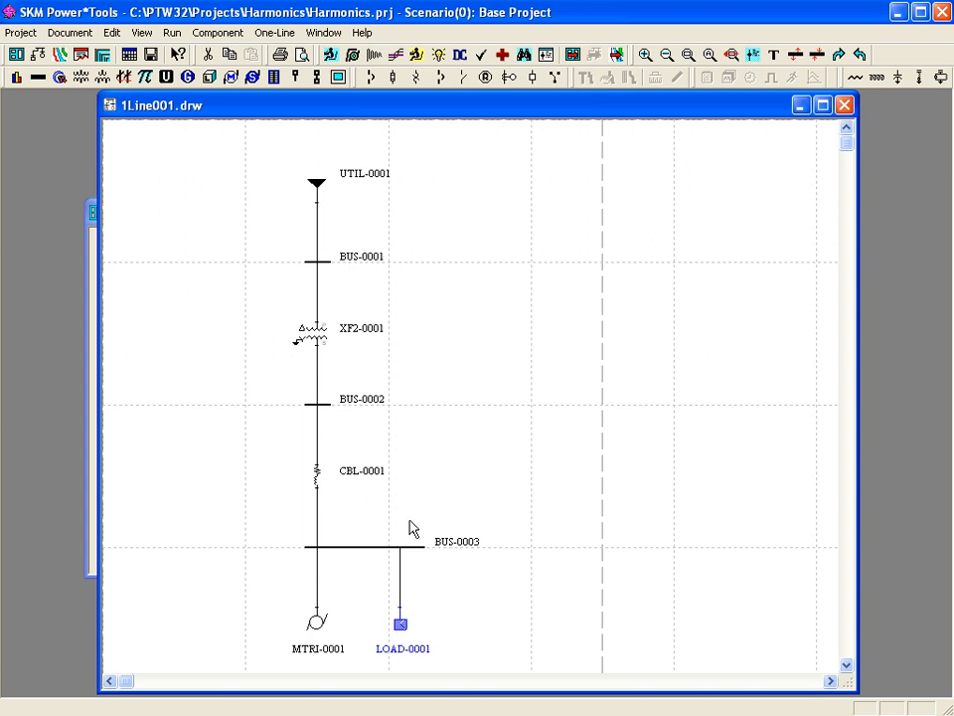
- Set the nominal system voltage of BUS-0001 to 4160 V in the Component Editor
{"action": "double_click", "coordinate": [327, 262]}
{"action": "left_click_drag", "start_coordinate": [384, 329], "coordinate": [331, 332]}
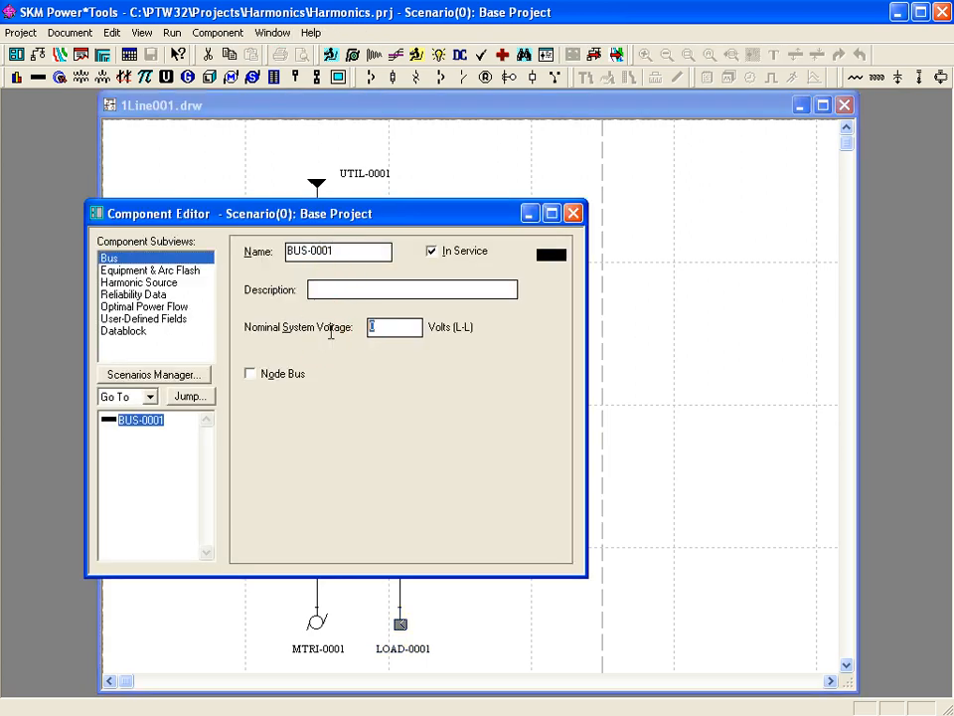
{"action": "type", "text": "4160"}
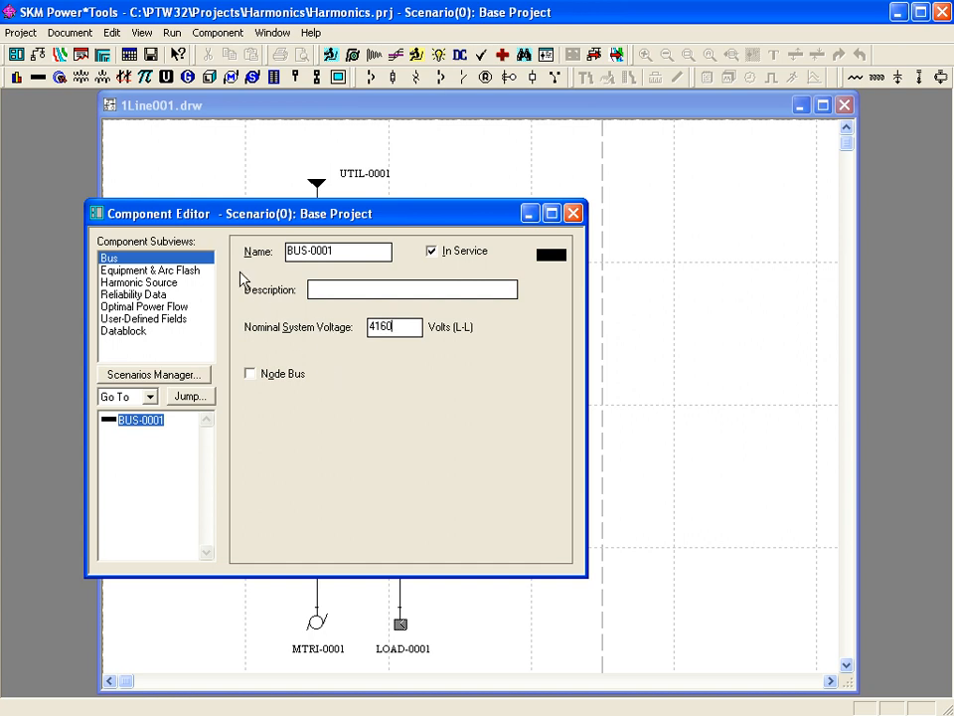
- List all components in the Component Editor and set the nominal system voltage of BUS-0002 to 480 V
{"action": "left_click", "coordinate": [150, 396]}
{"action": "left_click", "coordinate": [145, 413]}
{"action": "left_click", "coordinate": [137, 437]}
{"action": "left_click_drag", "start_coordinate": [406, 337], "coordinate": [339, 335]}
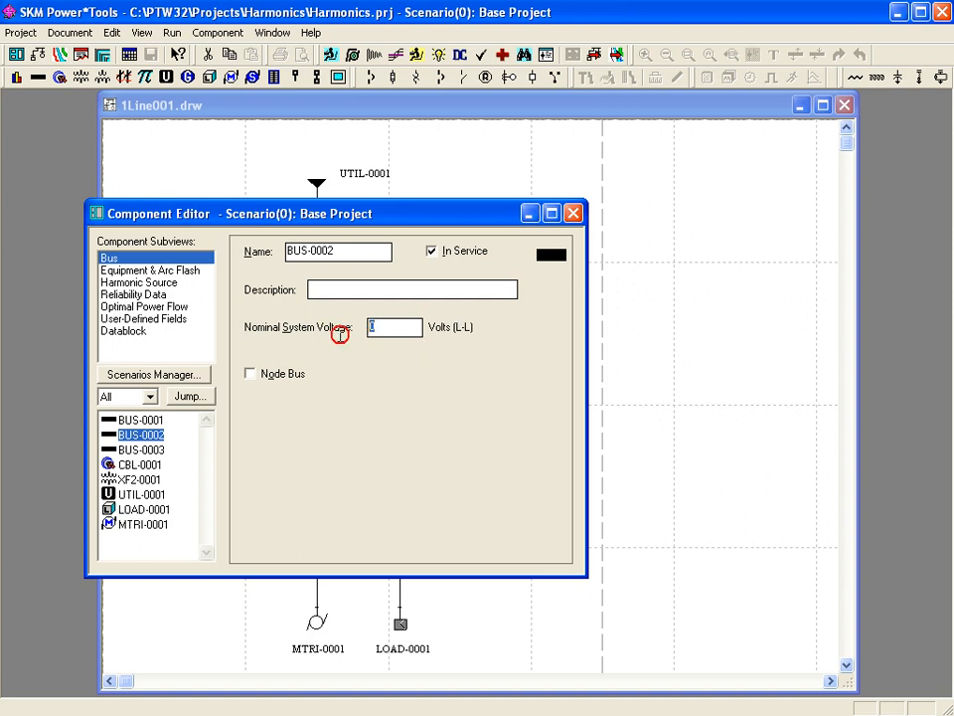
{"action": "type", "text": "480"}
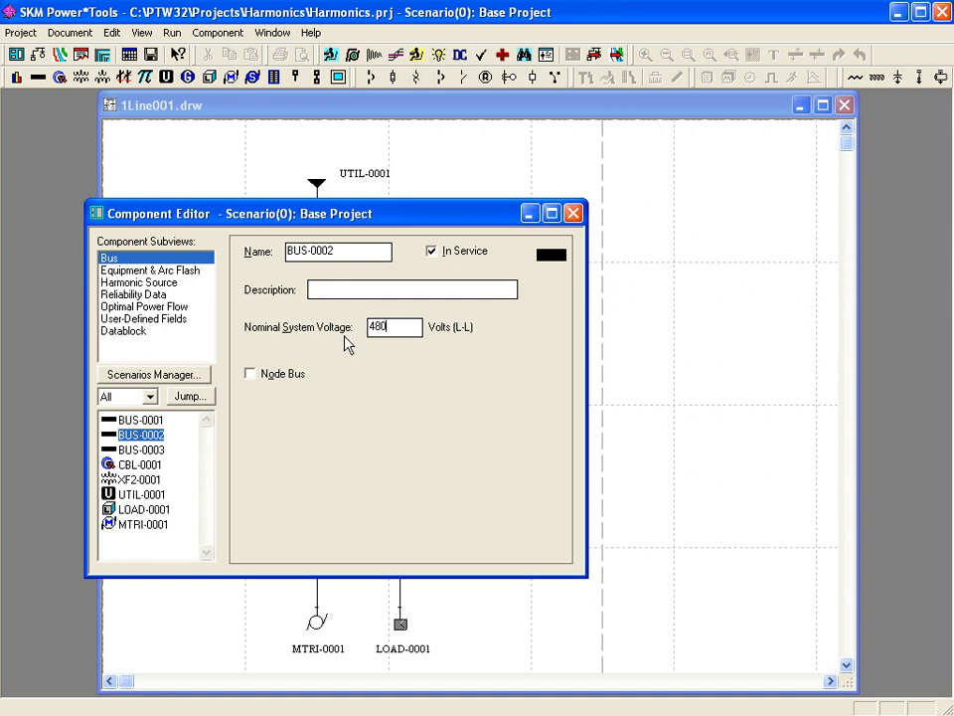
- Assign CBL-0001 the low-voltage copper IEEE 141 NEC Table 310-16 THHN library cable with 3-1/C+G conductors in magnetic conduit
{"action": "left_click", "coordinate": [140, 465]}
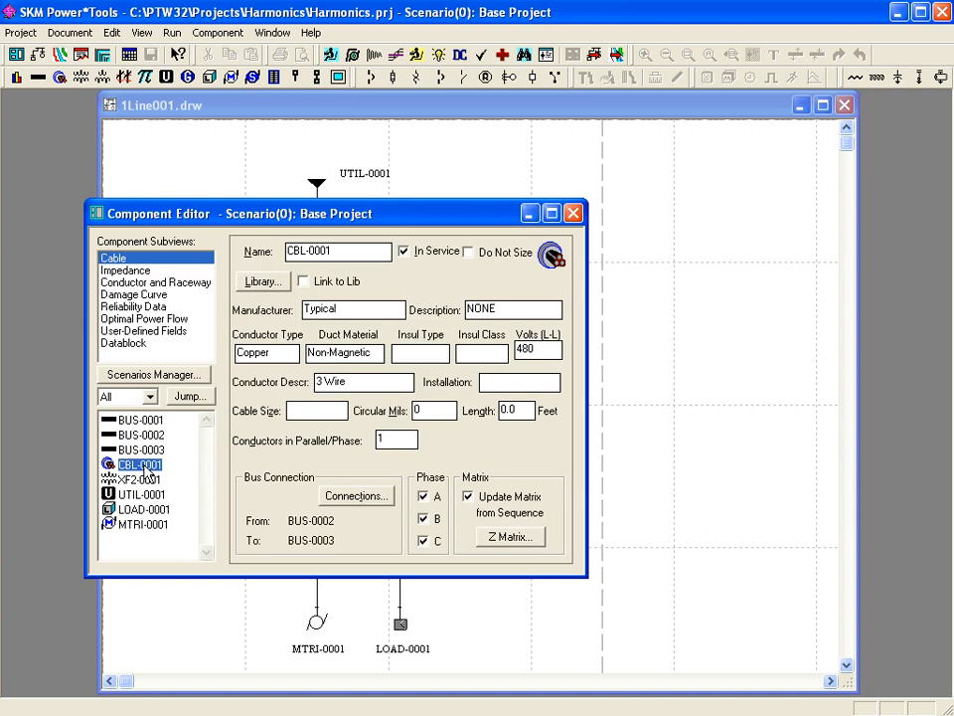
{"action": "left_click", "coordinate": [268, 283]}
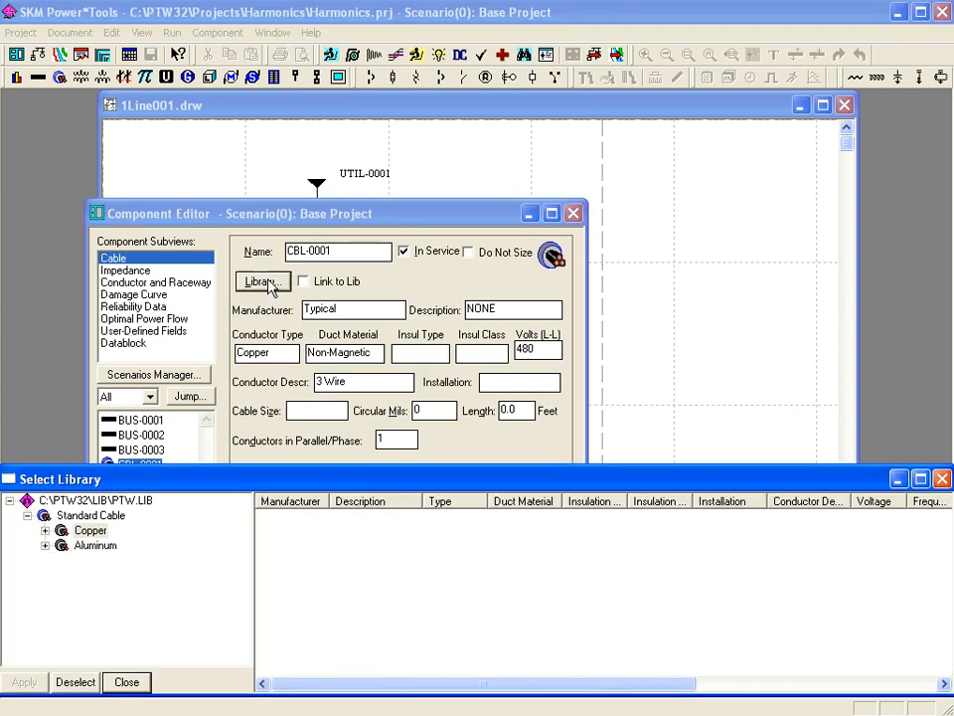
{"action": "left_click", "coordinate": [47, 530]}
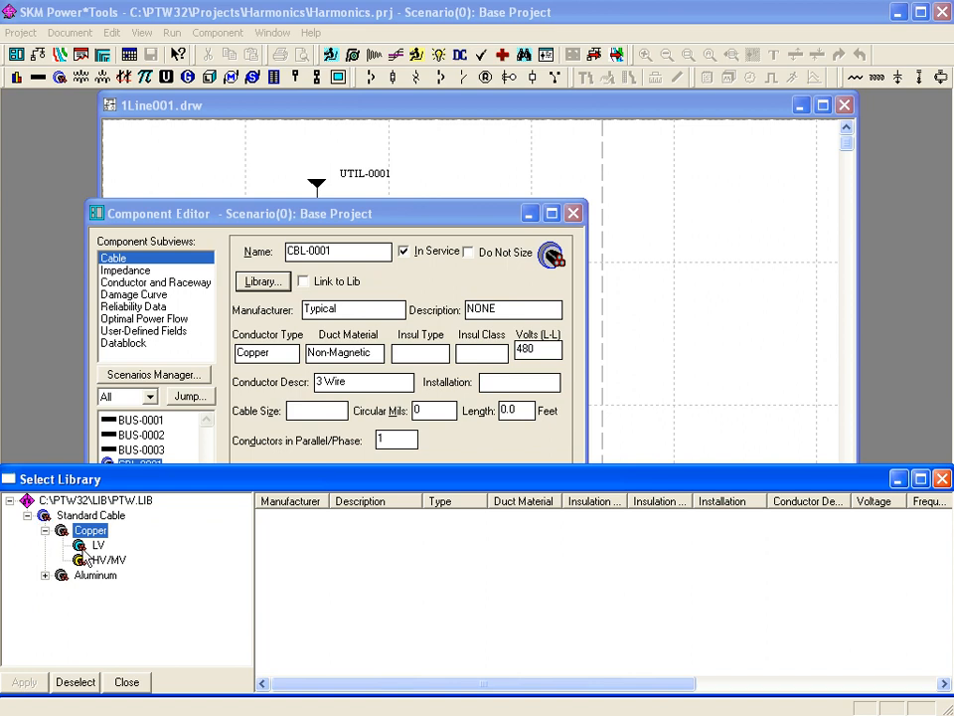
{"action": "left_click", "coordinate": [81, 545]}
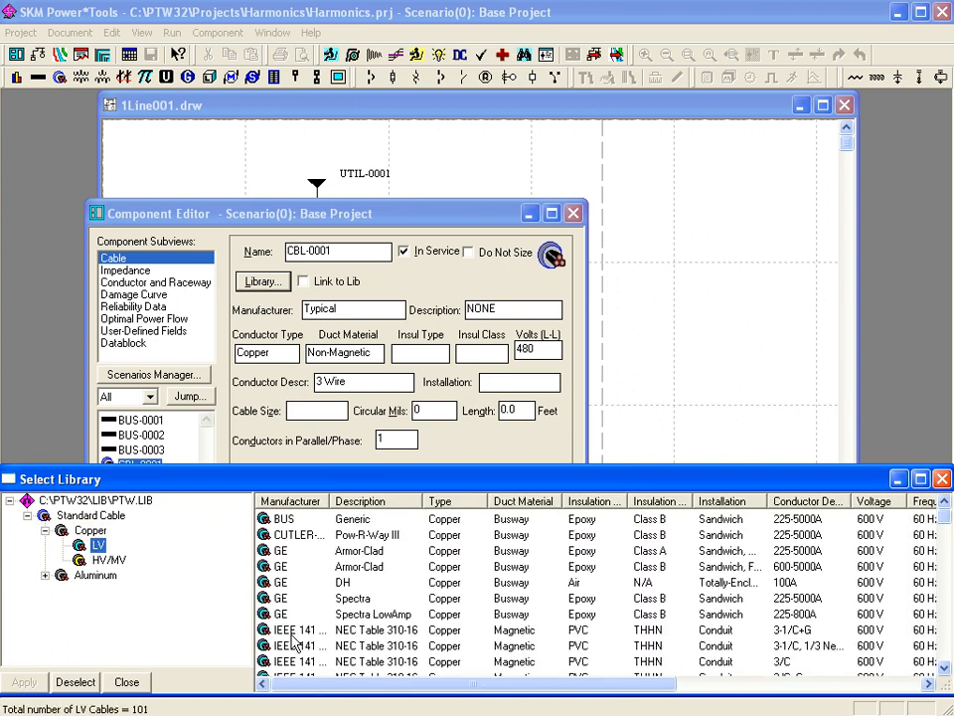
{"action": "double_click", "coordinate": [287, 632]}
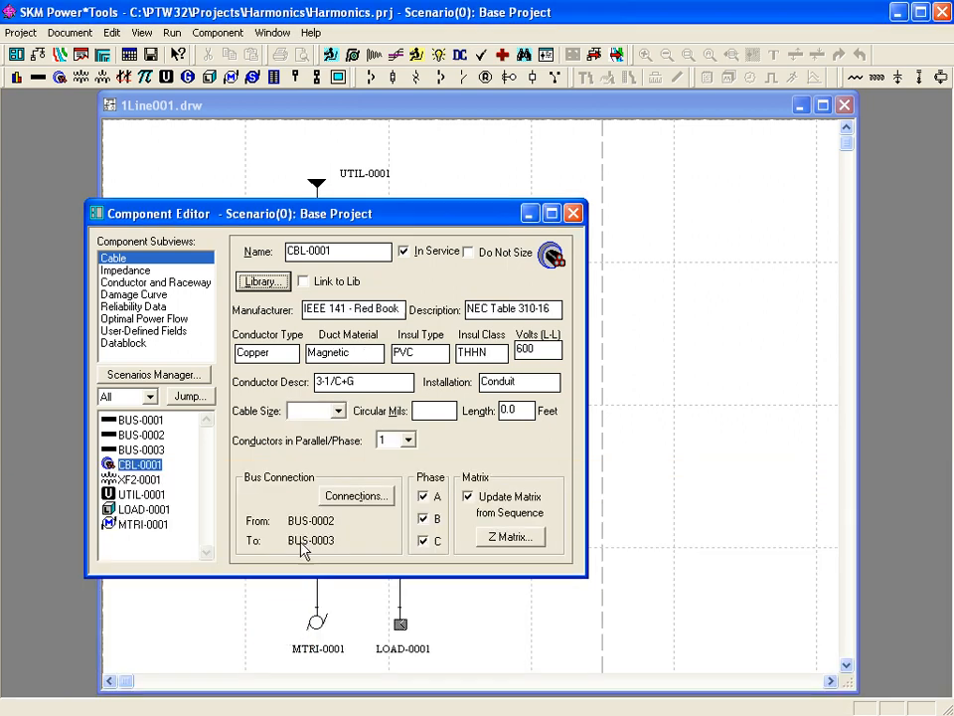
- Set the size of CBL-0001 to 2/0 and its length to 100 feet
{"action": "left_click", "coordinate": [339, 410]}
{"action": "left_click", "coordinate": [340, 497]}
{"action": "left_click", "coordinate": [340, 496]}
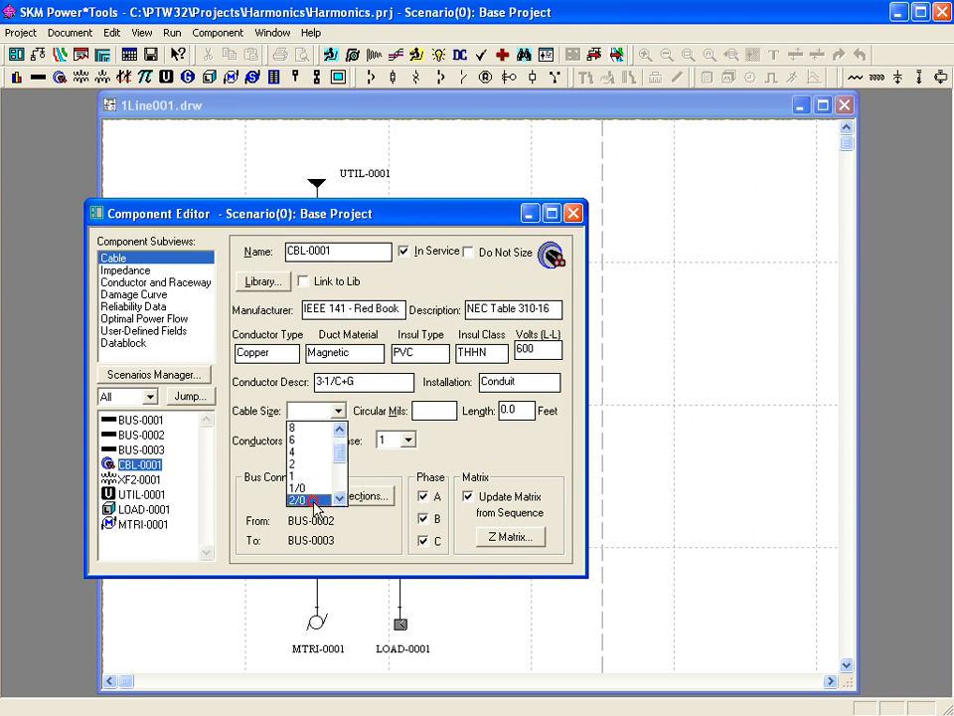
{"action": "left_click", "coordinate": [310, 500]}
{"action": "double_click", "coordinate": [522, 410]}
{"action": "type", "text": "1"}
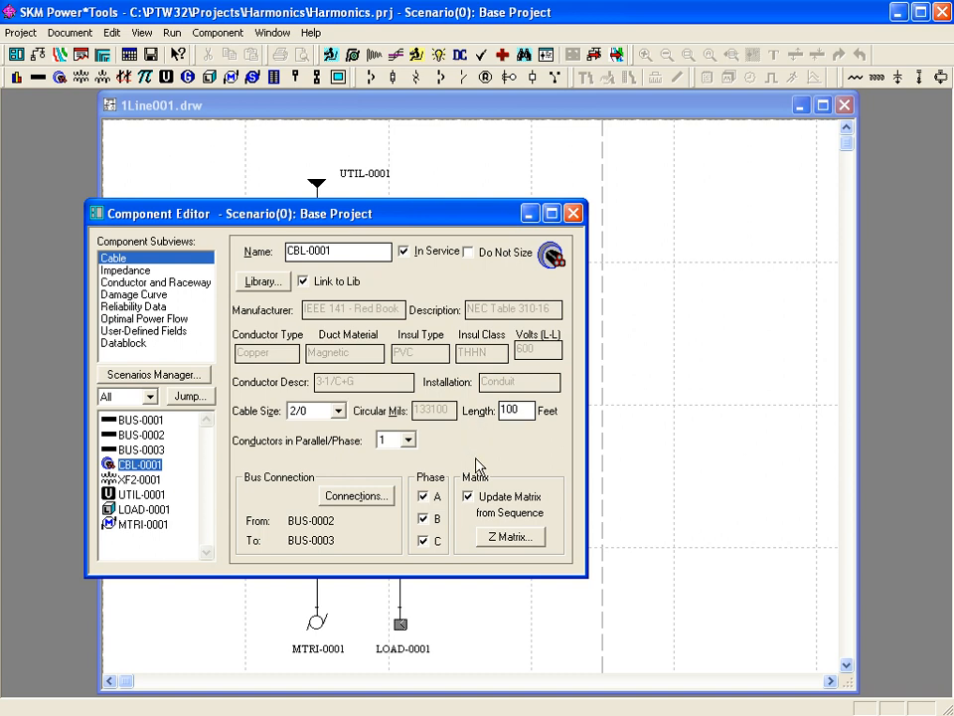
- Assign transformer XF2-0001 the Dry Type library model with a nominal rating of 1000 kVA
{"action": "left_click", "coordinate": [135, 480]}
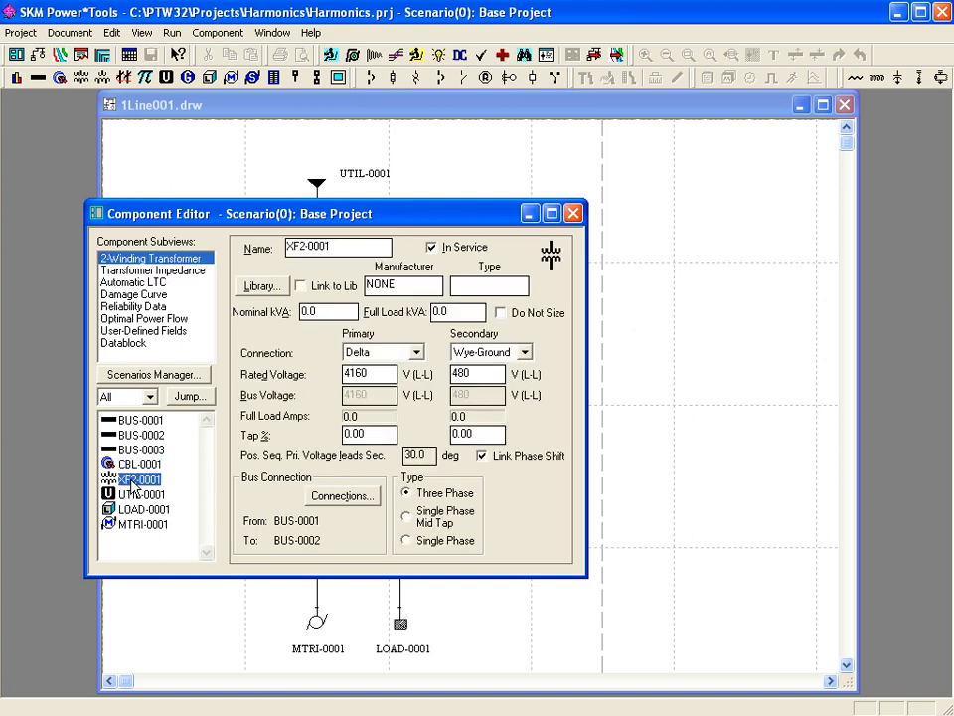
{"action": "left_click", "coordinate": [263, 286]}
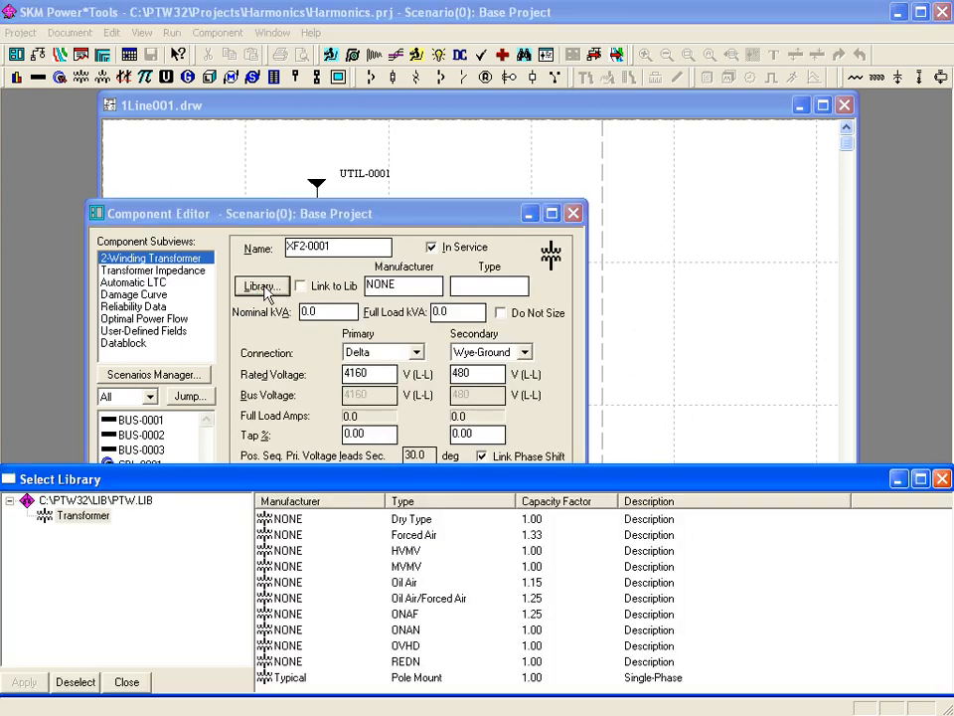
{"action": "left_click", "coordinate": [279, 517]}
{"action": "left_click", "coordinate": [349, 314]}
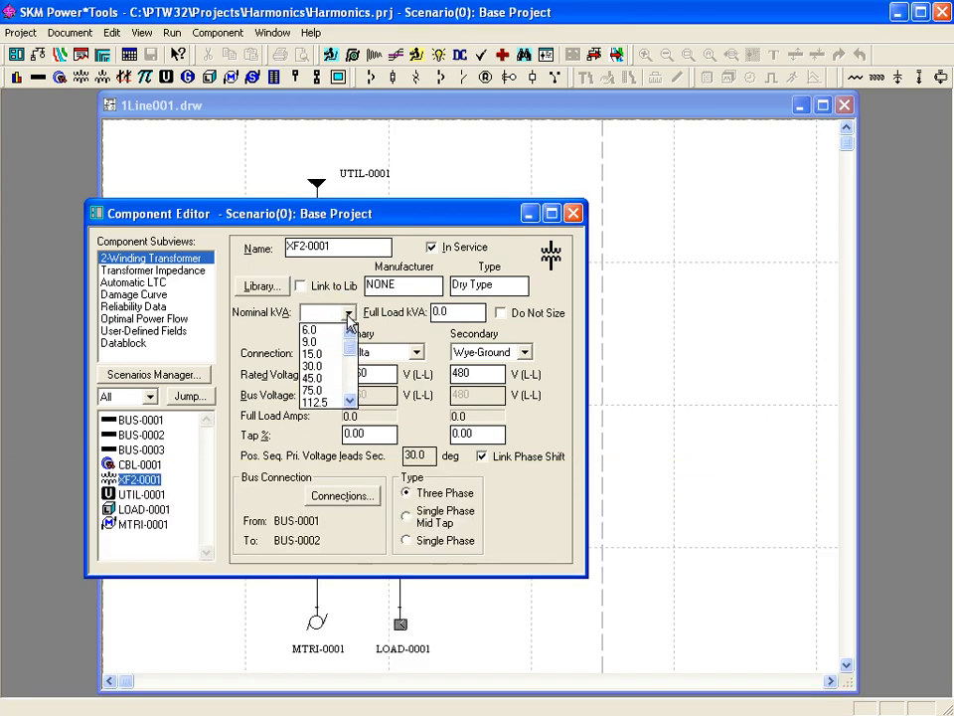
{"action": "scroll", "coordinate": [318, 398], "scroll_direction": "down", "scroll_amount": 2}
{"action": "left_click", "coordinate": [321, 403]}
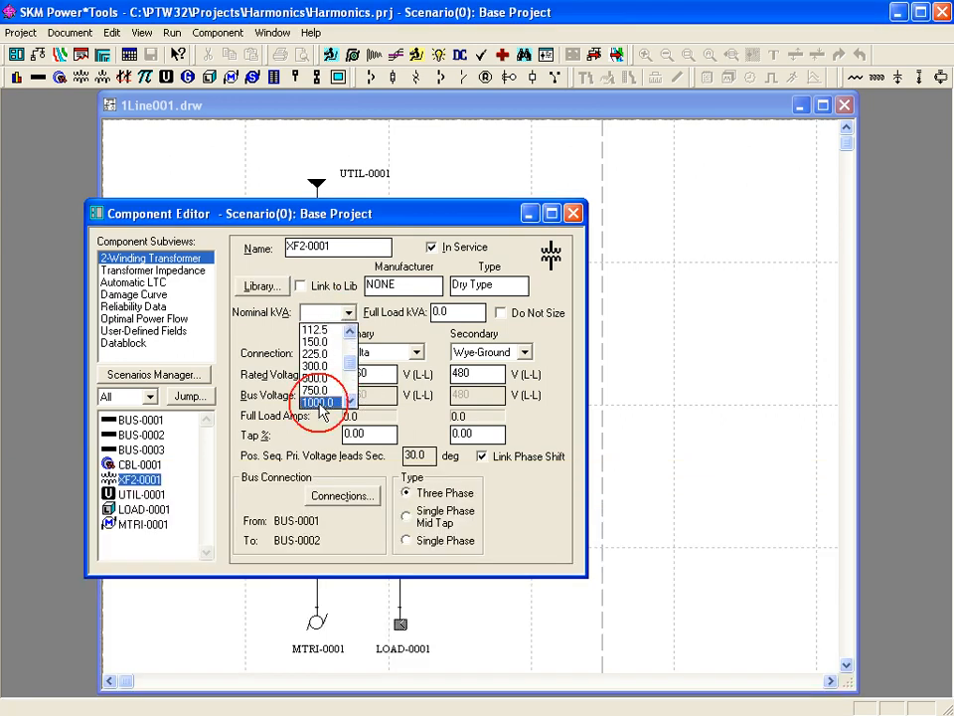
- Set the contribution of UTIL-0001 to 300 MVA three-phase and 100 MVA line-to-ground
{"action": "left_click", "coordinate": [141, 494]}
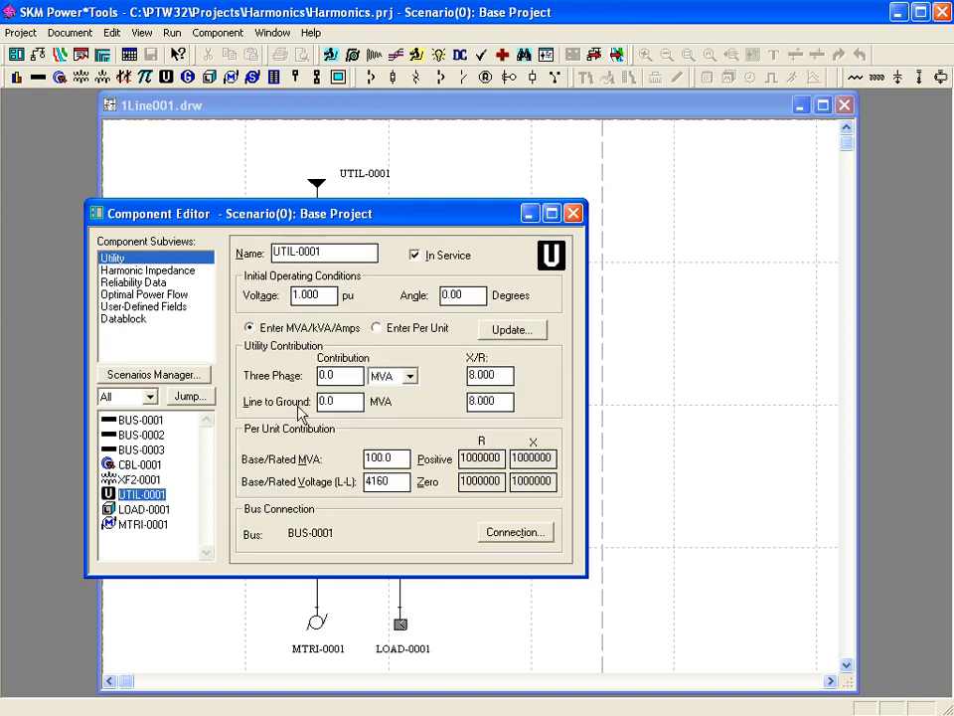
{"action": "left_click_drag", "start_coordinate": [342, 374], "coordinate": [316, 376]}
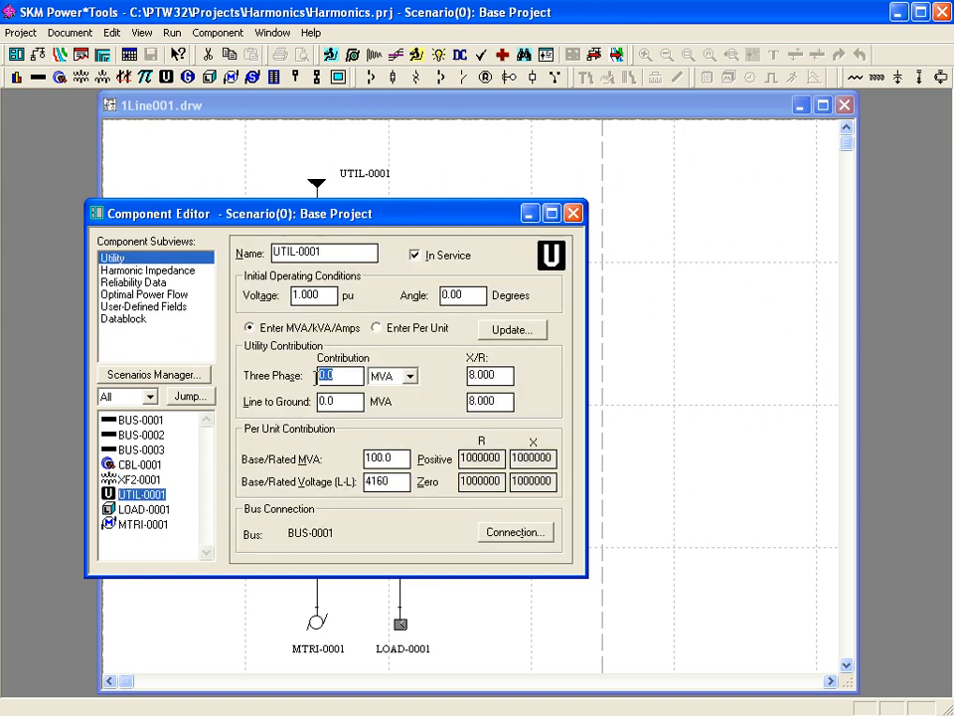
{"action": "type", "text": "300"}
{"action": "key", "text": "Tab"}
{"action": "type", "text": "100"}
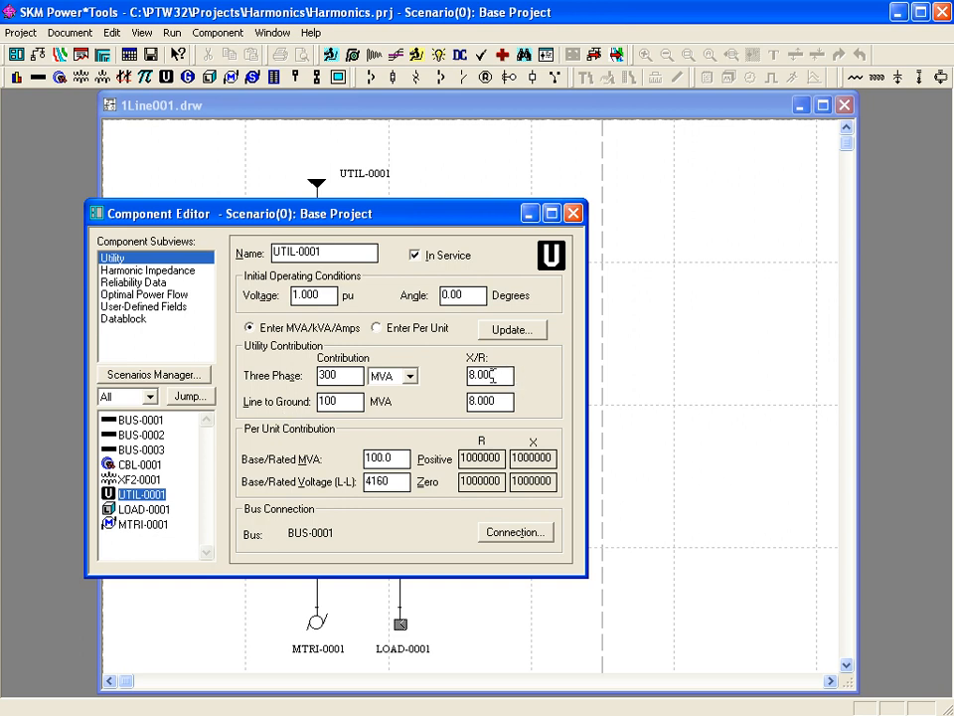
- Set the rated size of LOAD-0001 to 100 kVA
{"action": "left_click", "coordinate": [145, 511]}
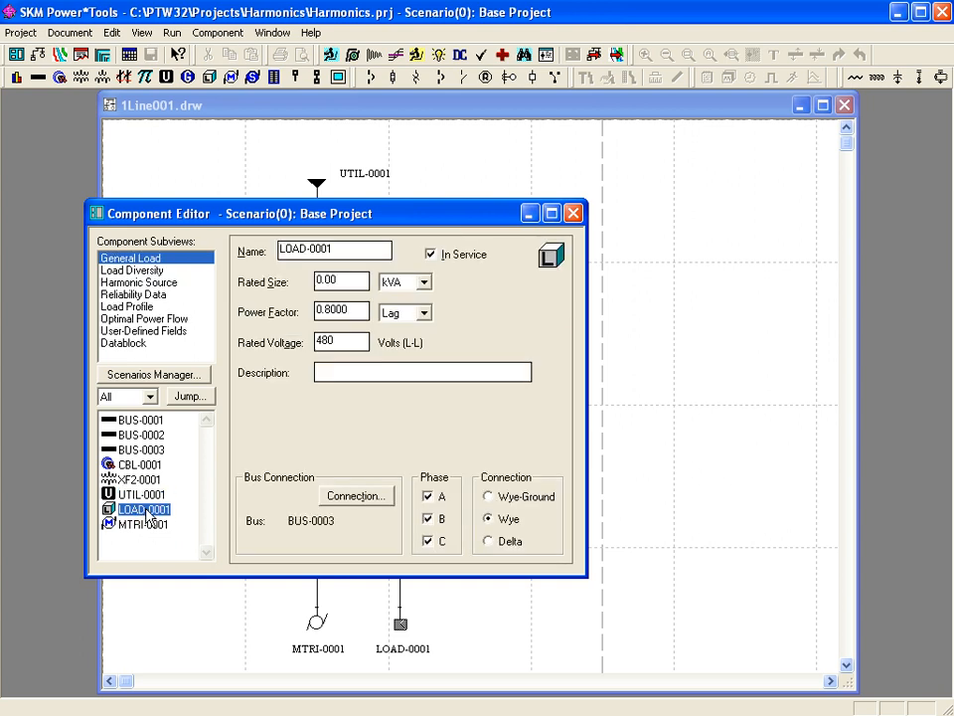
{"action": "left_click_drag", "start_coordinate": [349, 282], "coordinate": [261, 289]}
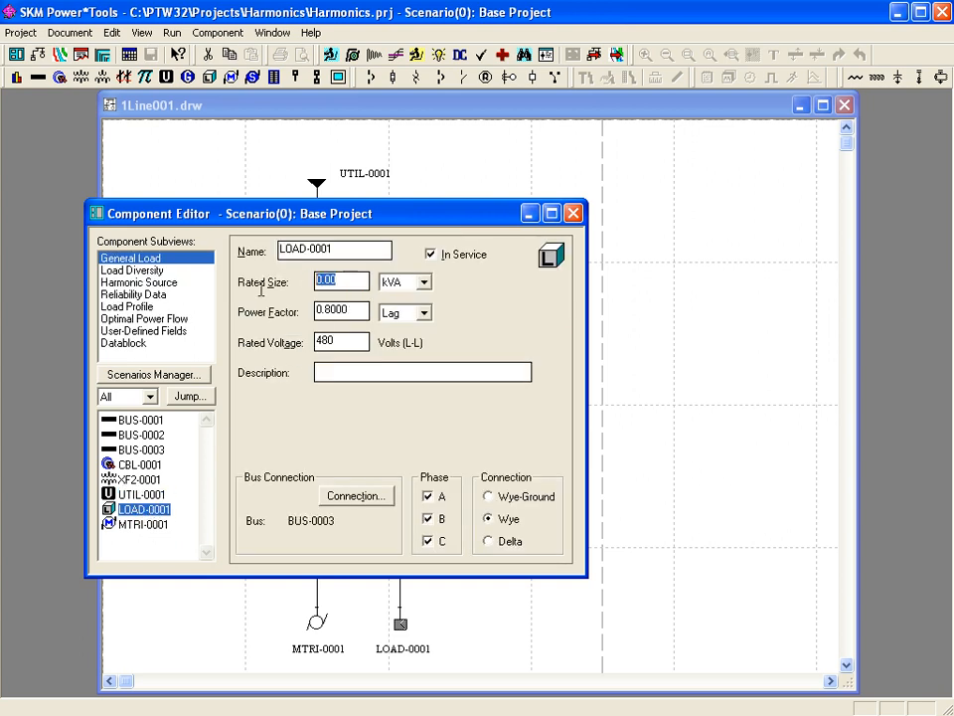
{"action": "type", "text": "100"}
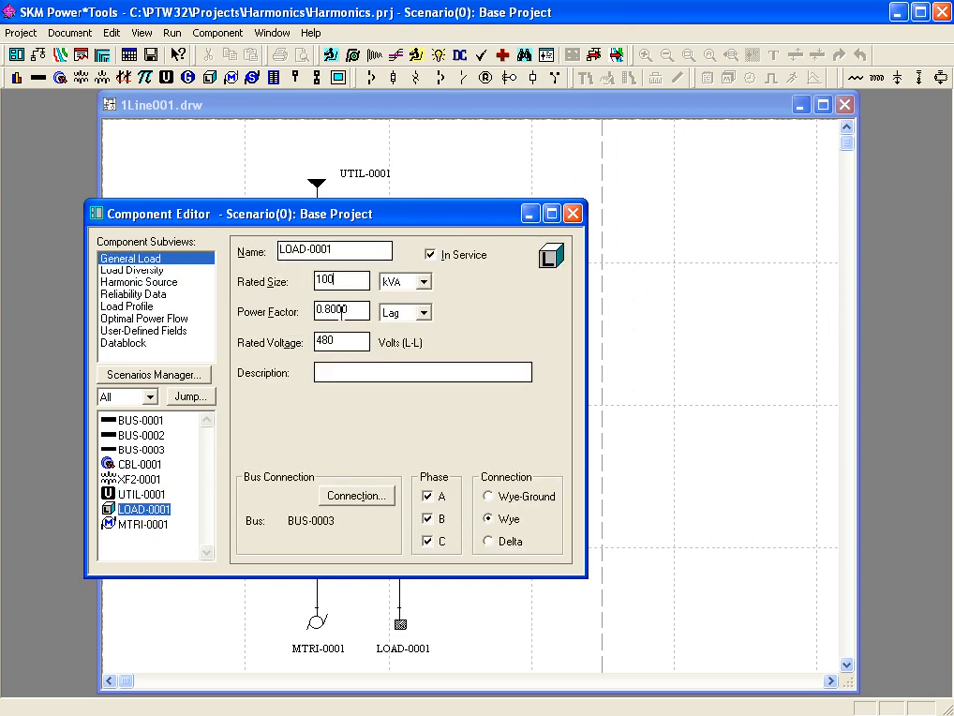
- Set the rated size of induction motor MTRI-0001 to 100 hp and return to the one-line diagram
{"action": "left_click", "coordinate": [146, 525]}
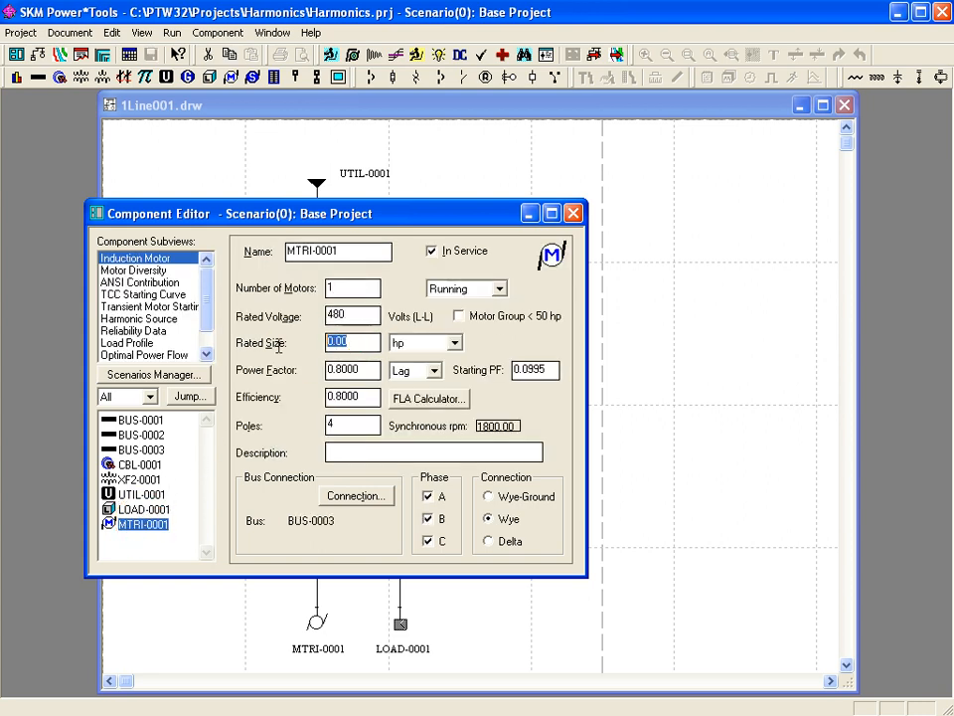
{"action": "type", "text": "100"}
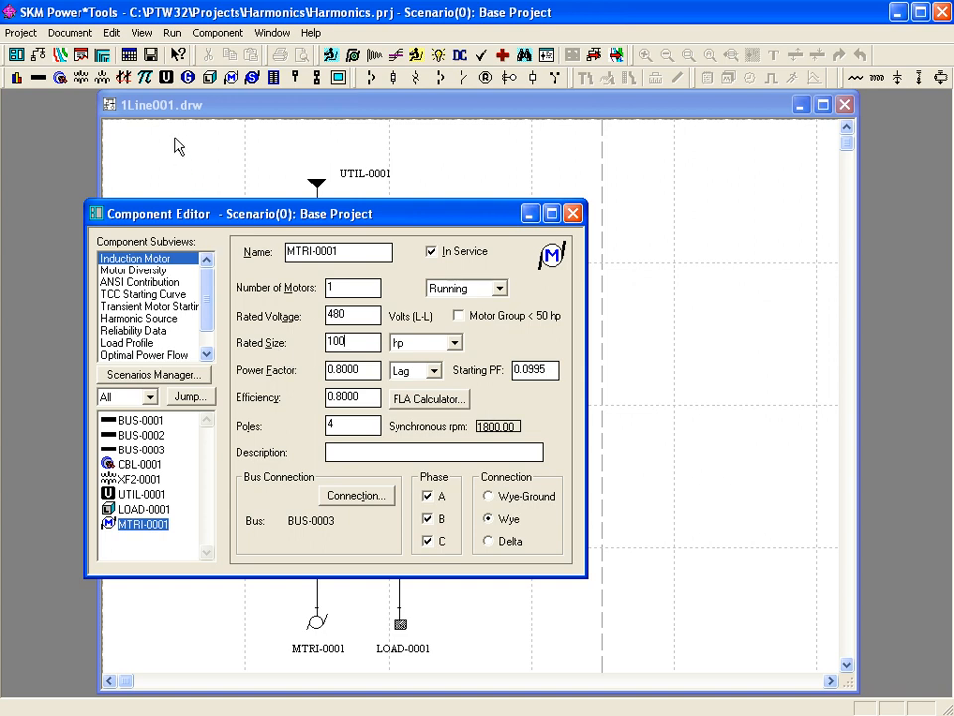
{"action": "left_click", "coordinate": [151, 55]}
{"action": "left_click", "coordinate": [252, 77]}
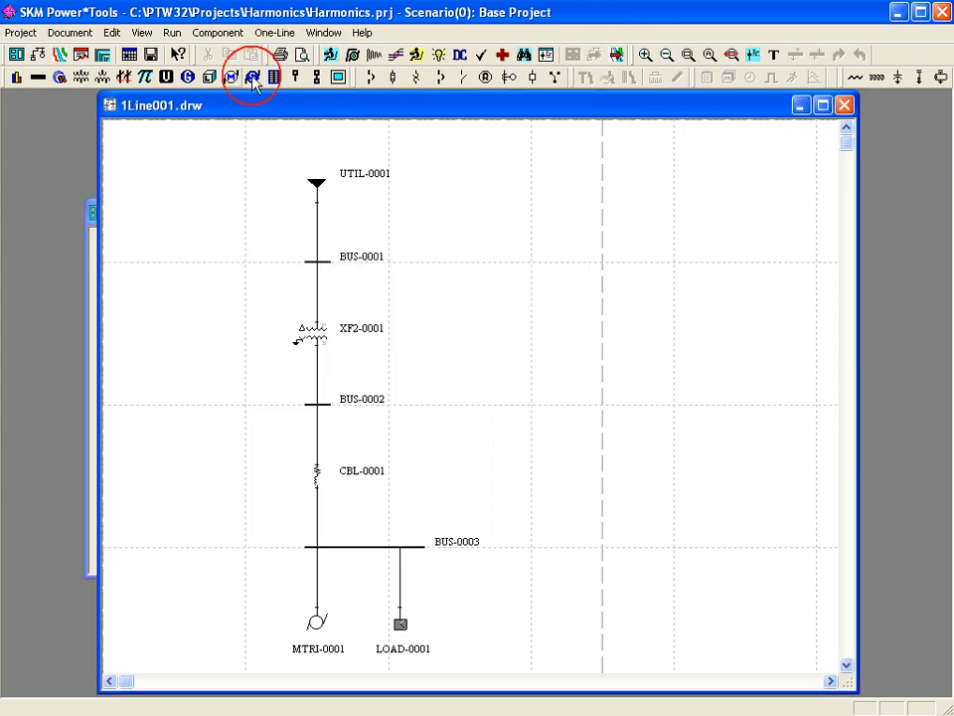
- Run the balanced system studies for demand load, load flow and comprehensive short circuit, and dismiss the study messages
{"action": "left_click", "coordinate": [172, 32]}
{"action": "left_click", "coordinate": [185, 54]}
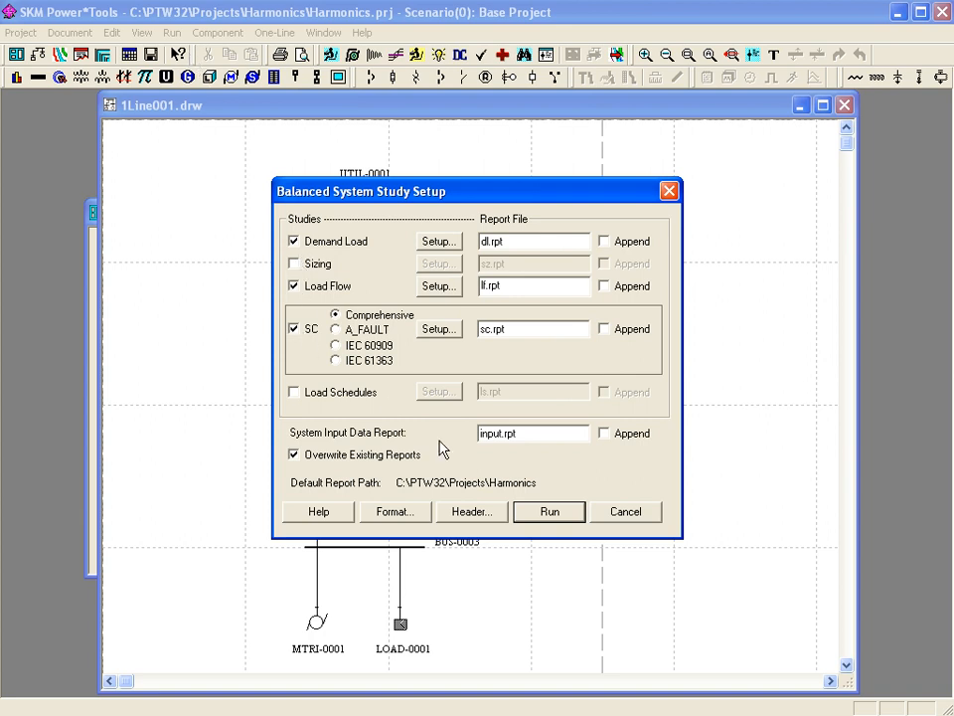
{"action": "left_click", "coordinate": [547, 511]}
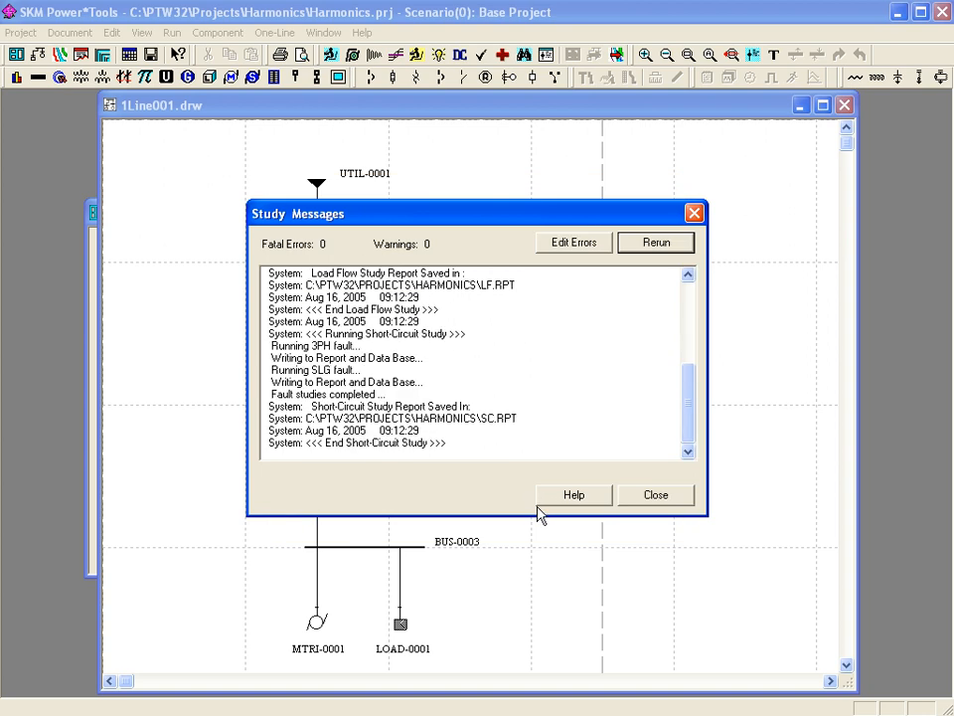
{"action": "left_click", "coordinate": [679, 504]}
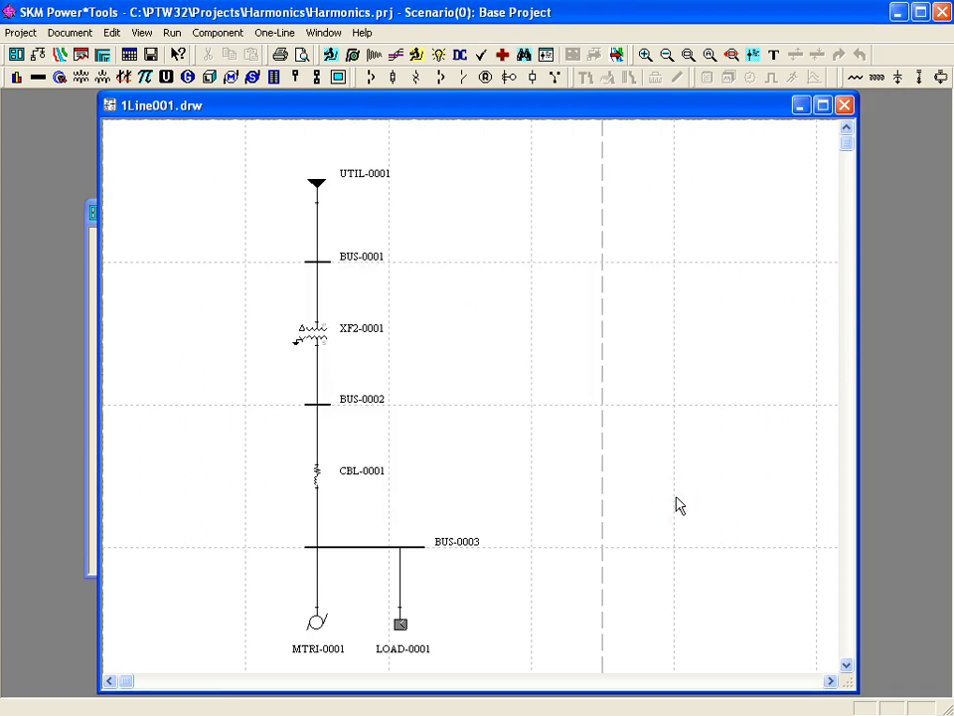
- Apply the Load Flow Power Data datablock format to the one-line diagram
{"action": "left_click", "coordinate": [172, 33]}
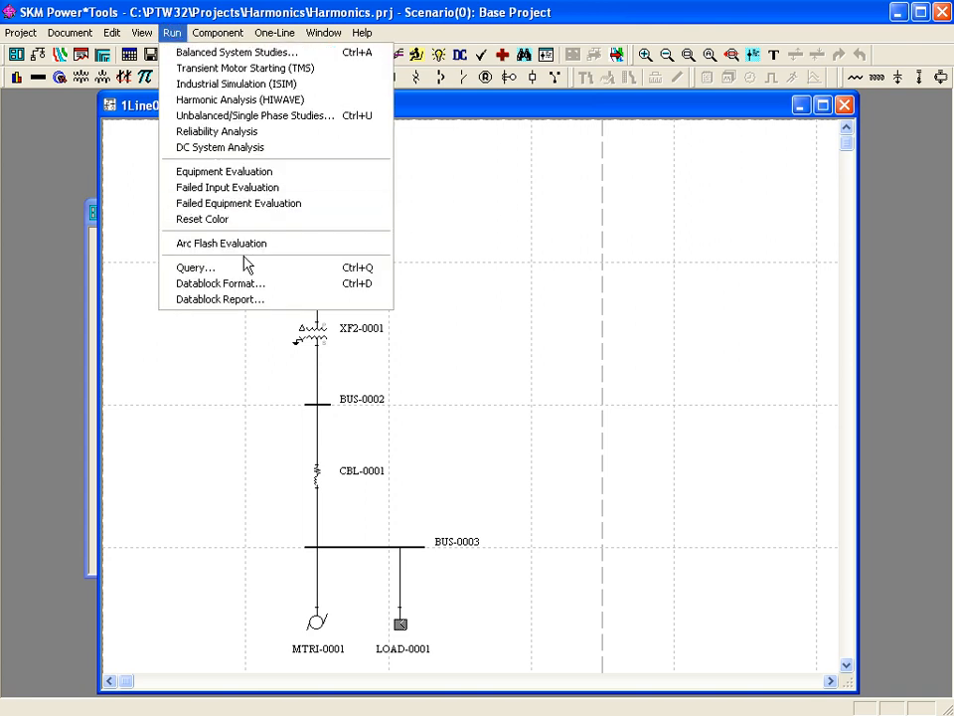
{"action": "left_click", "coordinate": [293, 285]}
{"action": "left_click_drag", "start_coordinate": [611, 324], "coordinate": [609, 388]}
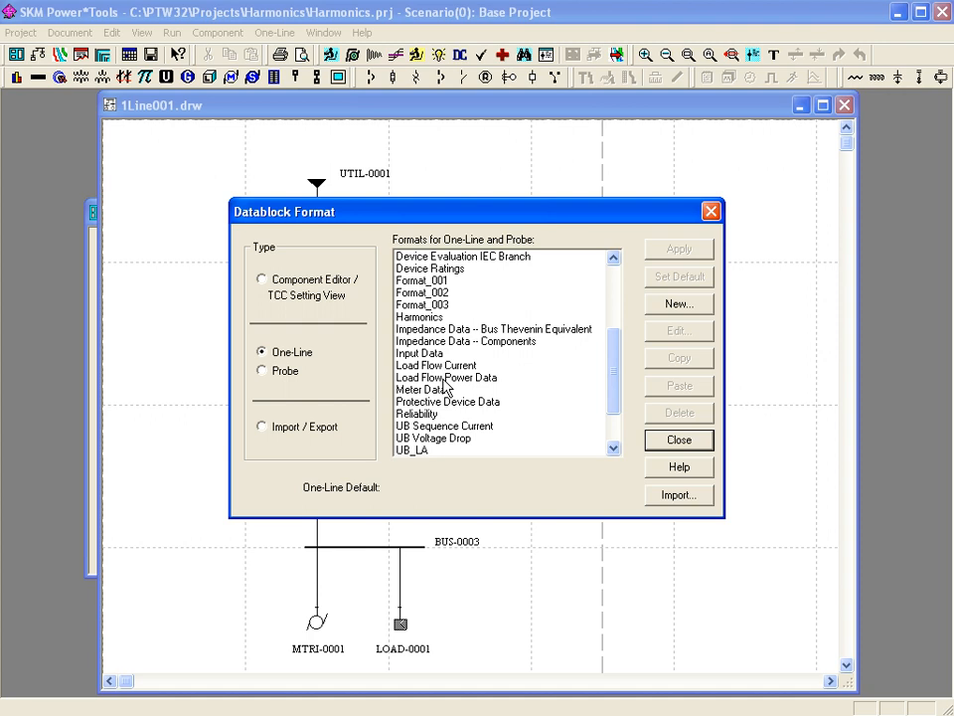
{"action": "left_click", "coordinate": [348, 378]}
{"action": "left_click", "coordinate": [668, 250]}
{"action": "left_click", "coordinate": [673, 439]}
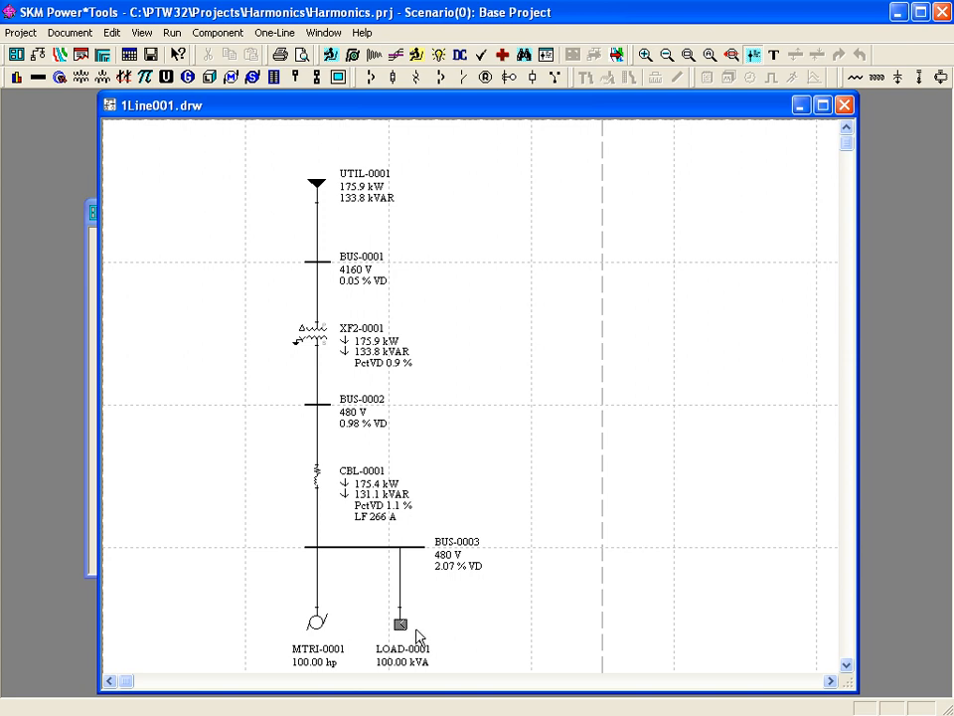
- Assign motor MTRI-0001 the Typical 6 Pulse IGBT harmonic source model from the library and return to the one-line
{"action": "double_click", "coordinate": [320, 625]}
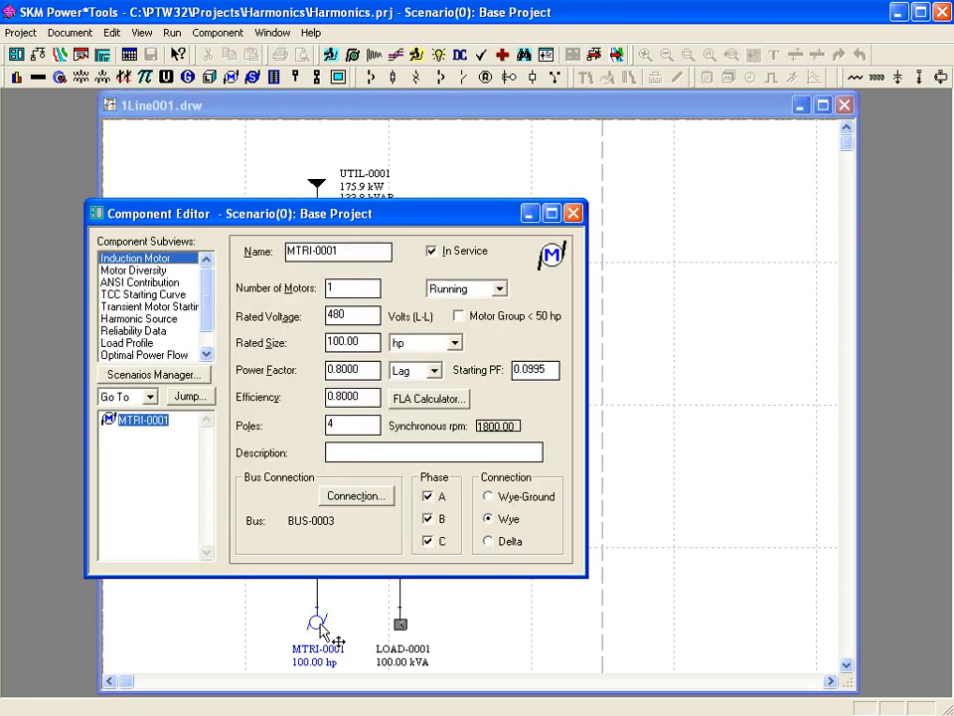
{"action": "left_click", "coordinate": [139, 319]}
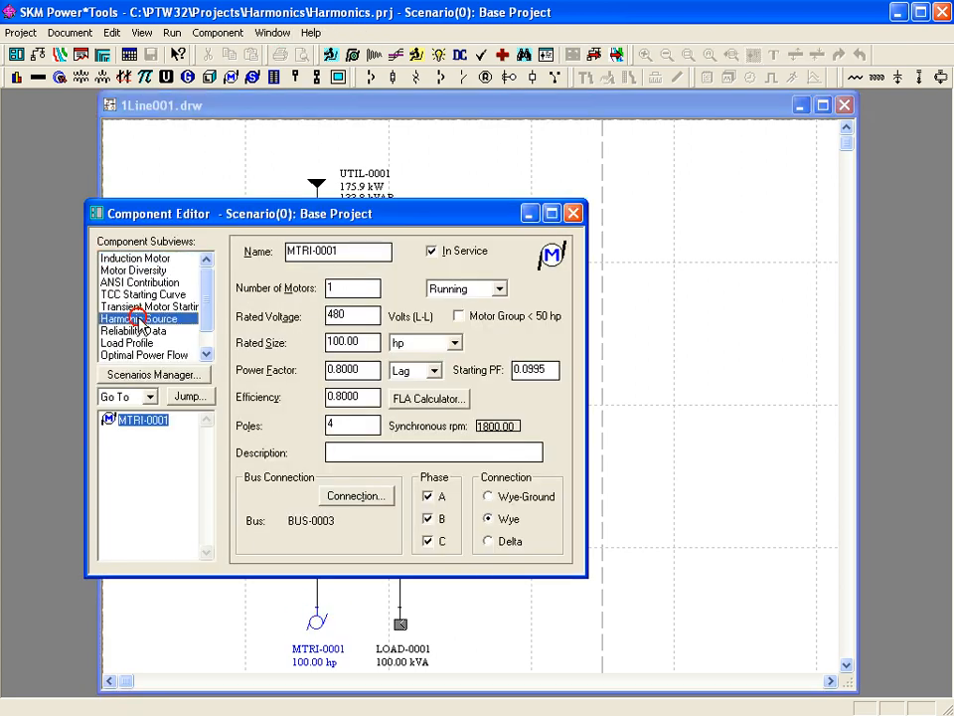
{"action": "left_click", "coordinate": [267, 285]}
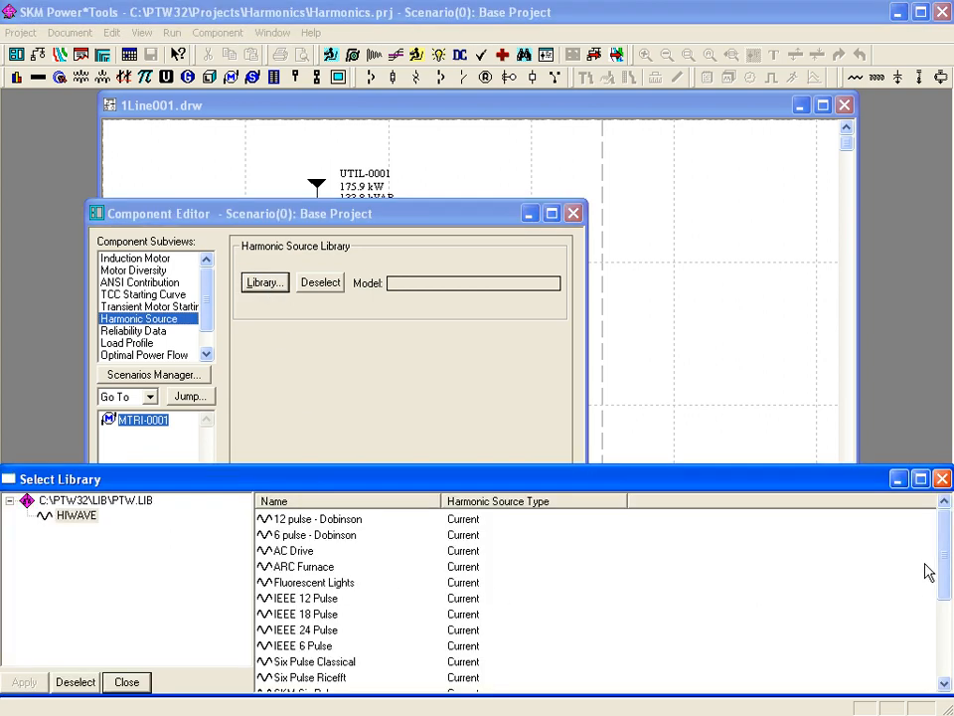
{"action": "left_click_drag", "start_coordinate": [948, 567], "coordinate": [946, 640]}
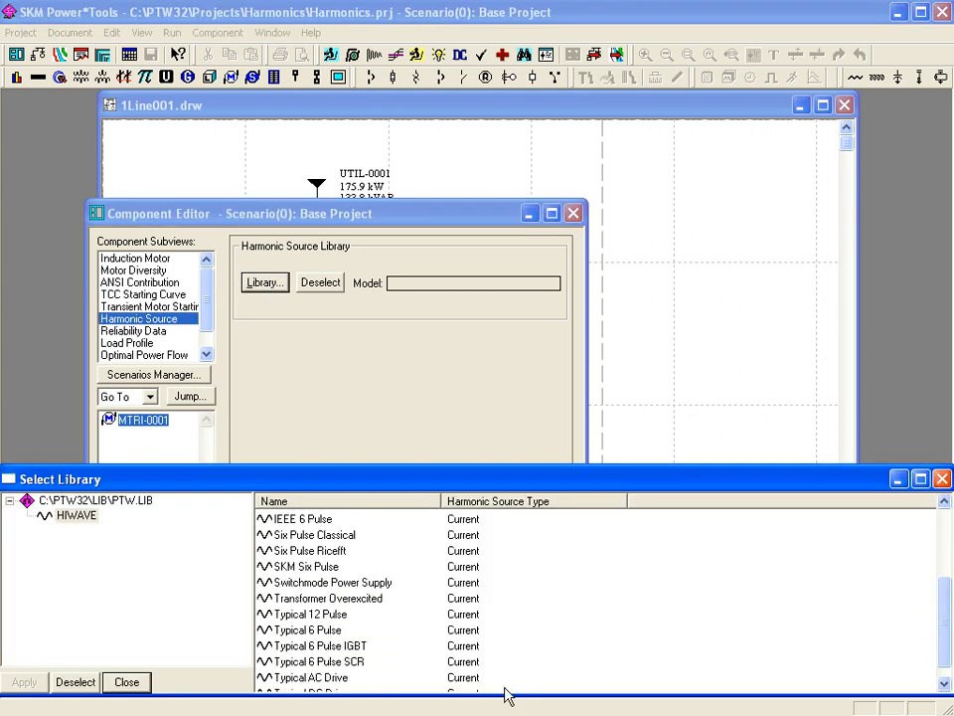
{"action": "left_click", "coordinate": [315, 646]}
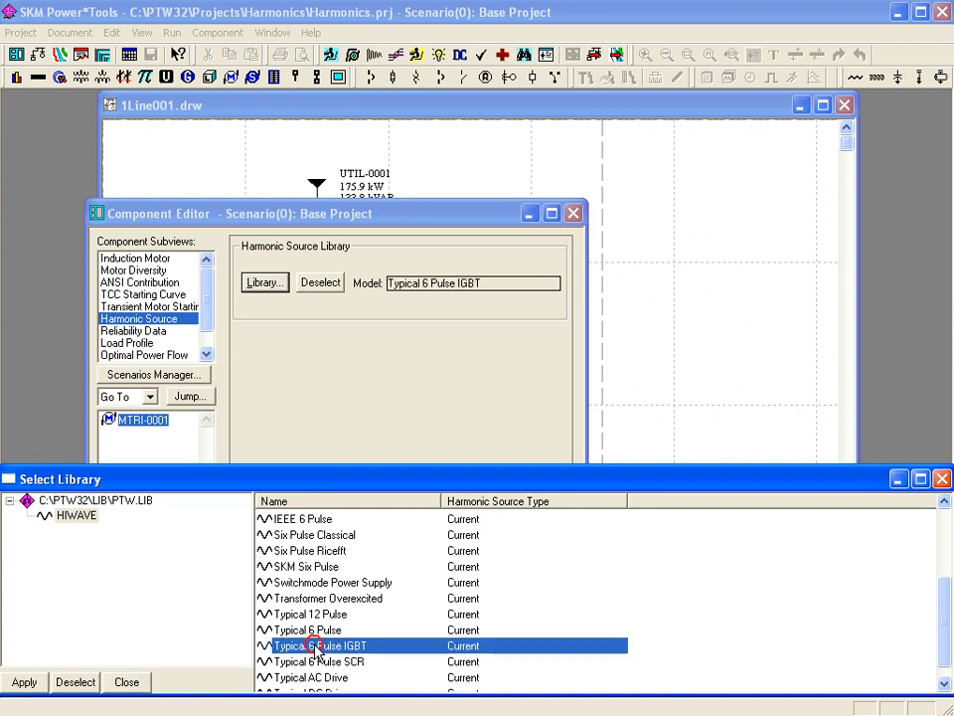
{"action": "left_click", "coordinate": [459, 111]}
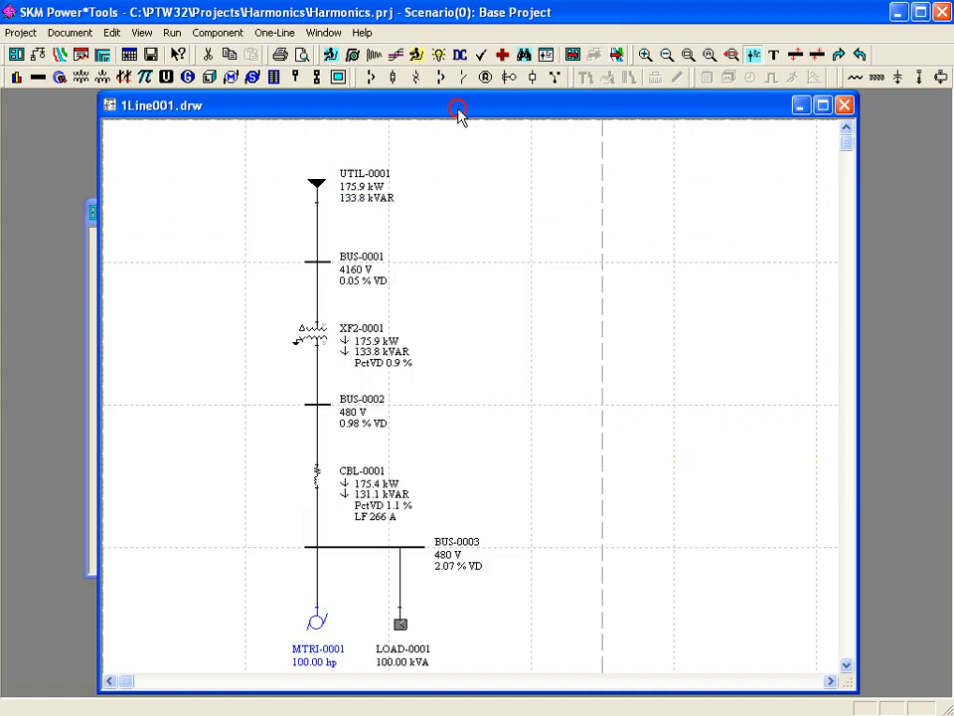
- Assign LOAD-0001 the Fluorescent Lights harmonic source model from the library
{"action": "left_click", "coordinate": [403, 624]}
{"action": "double_click", "coordinate": [404, 624]}
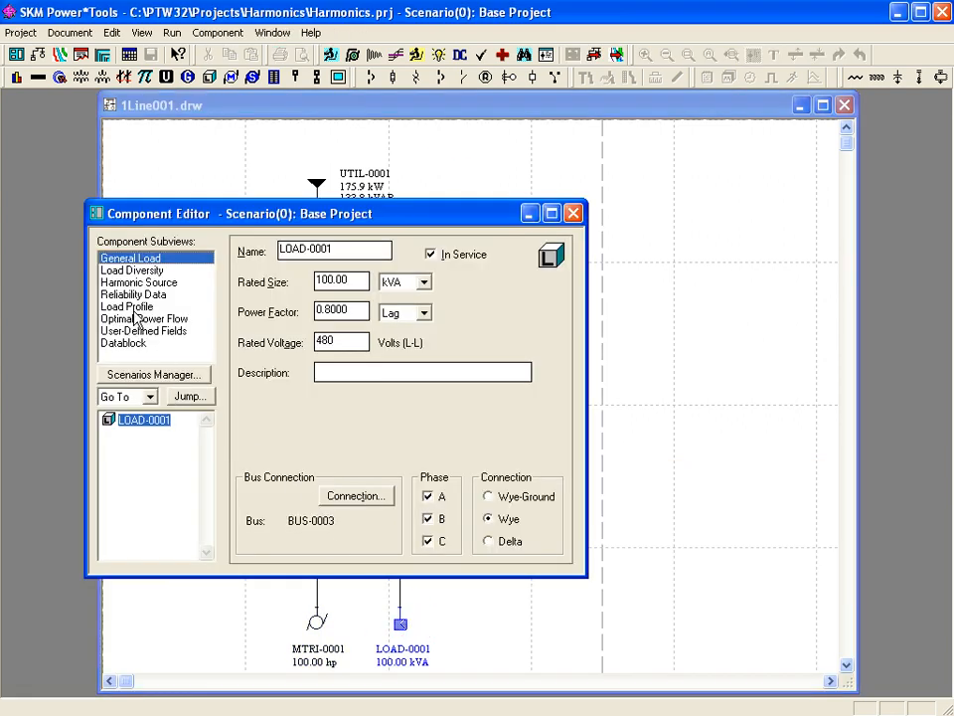
{"action": "left_click", "coordinate": [108, 283]}
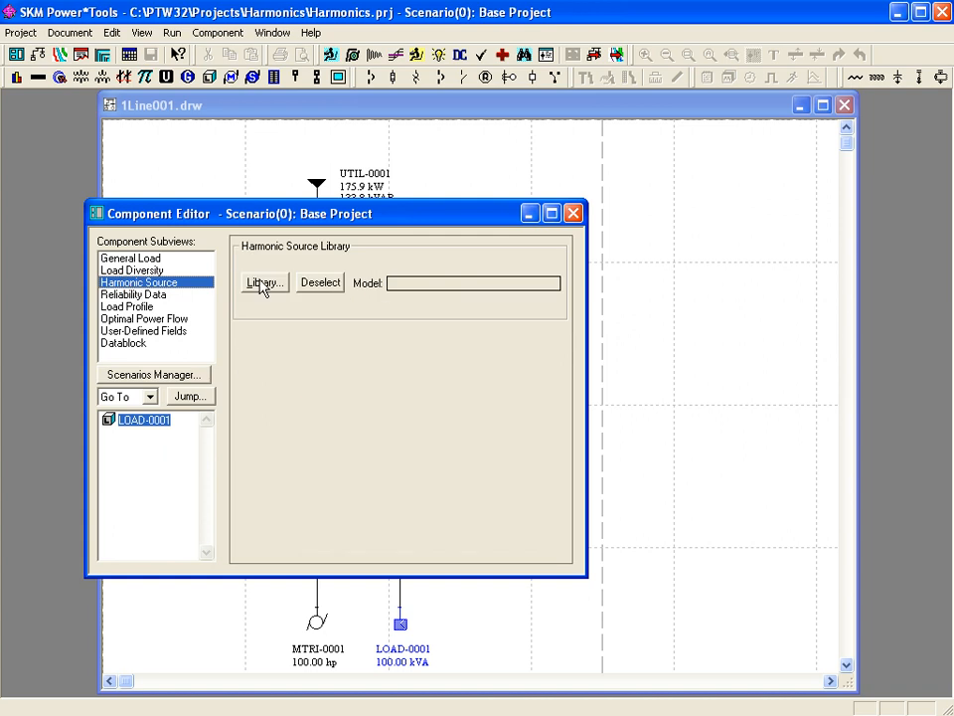
{"action": "left_click", "coordinate": [264, 286]}
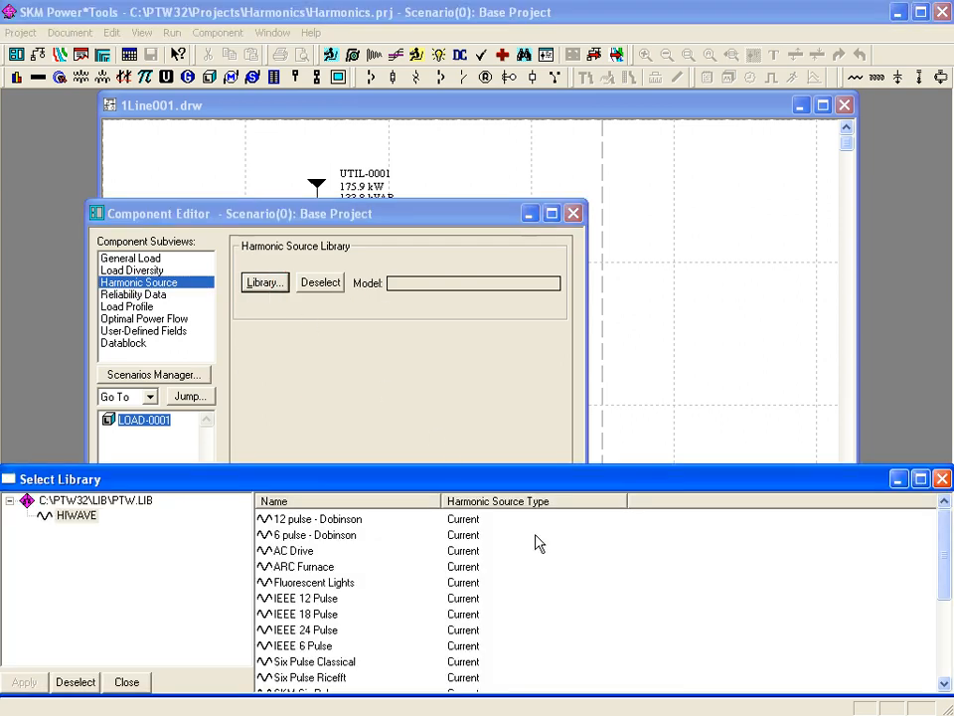
{"action": "left_click", "coordinate": [306, 585]}
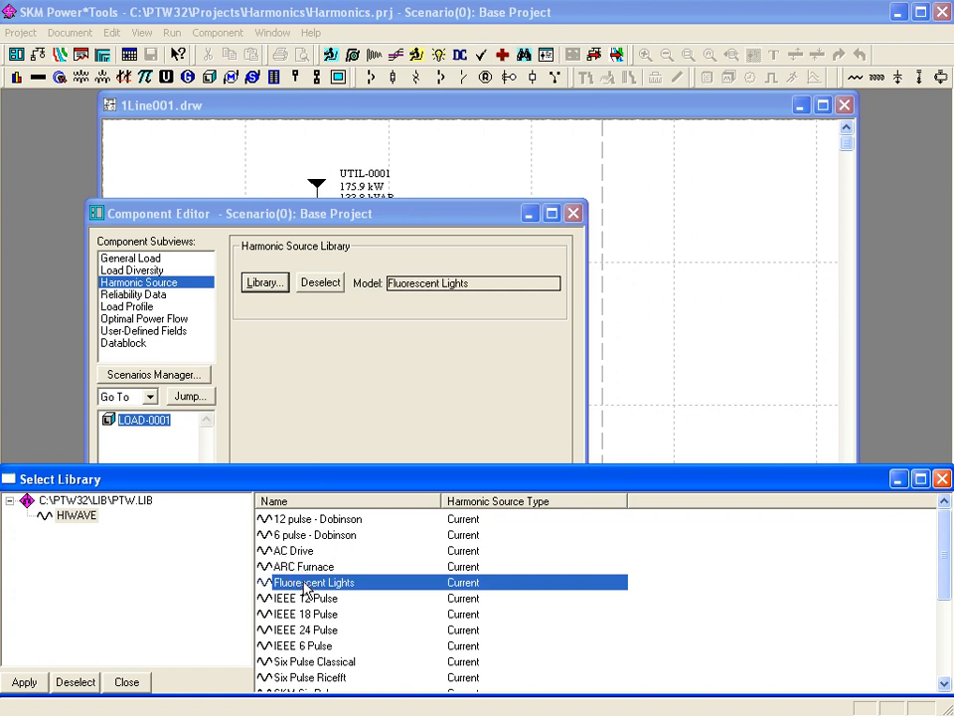
{"action": "left_click", "coordinate": [135, 685]}
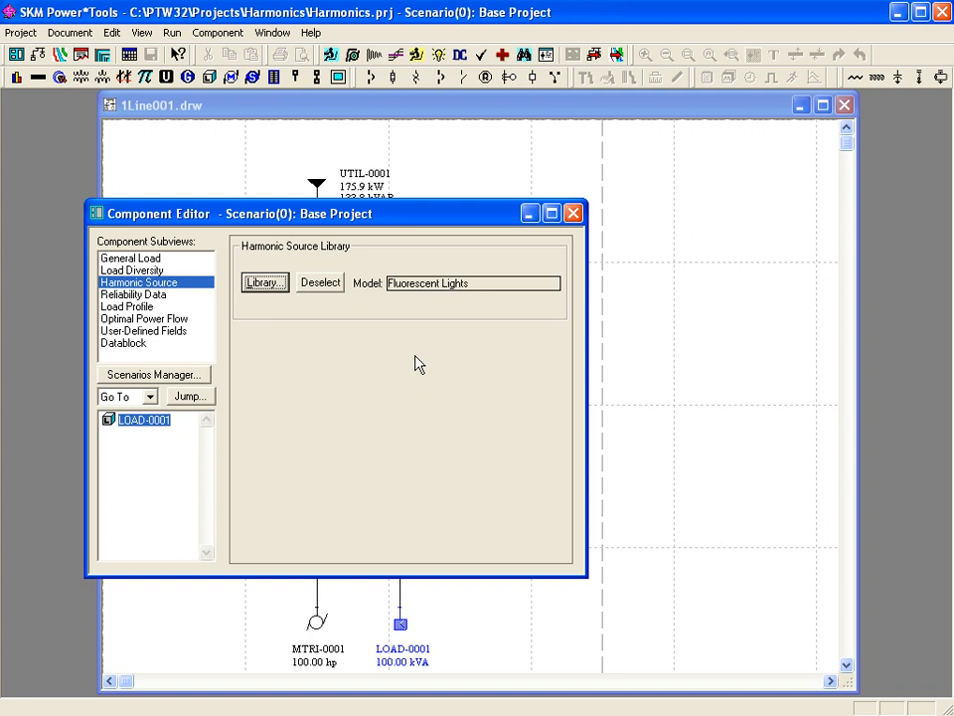
- Examine the harmonic orders, magnitudes and angles of the Fluorescent Lights library model, and return to the one-line
{"action": "right_click", "coordinate": [365, 348]}
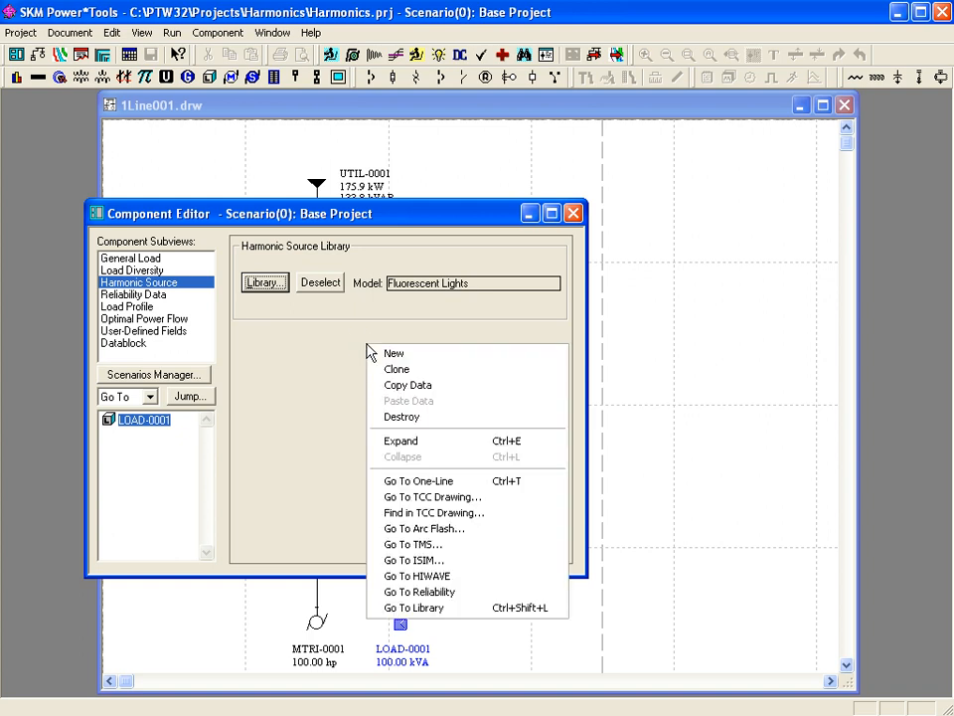
{"action": "left_click", "coordinate": [427, 609]}
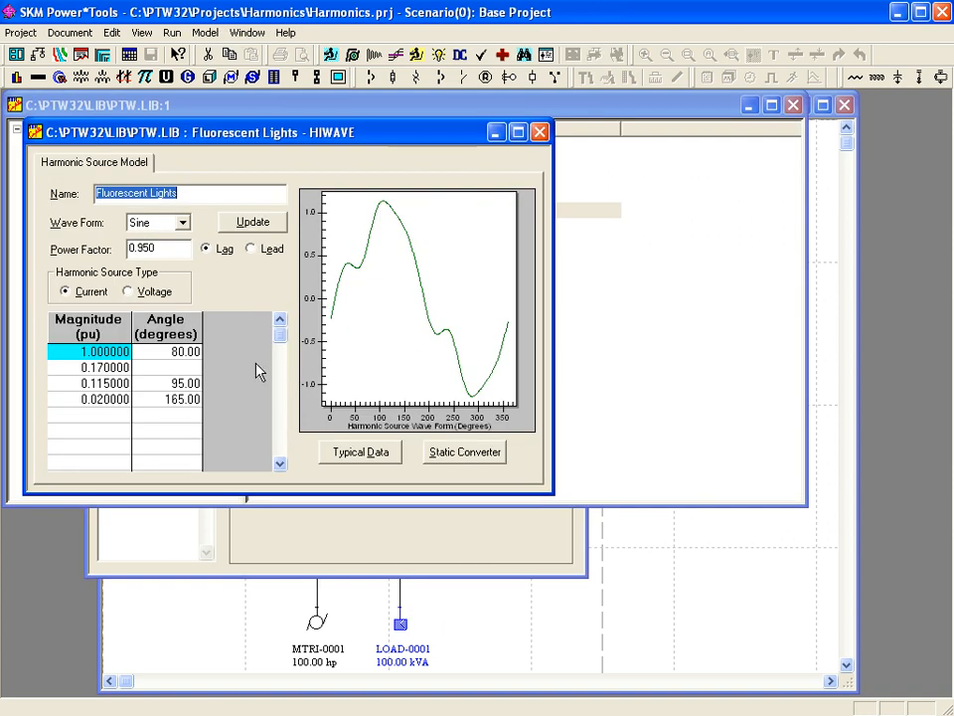
{"action": "left_click", "coordinate": [70, 352]}
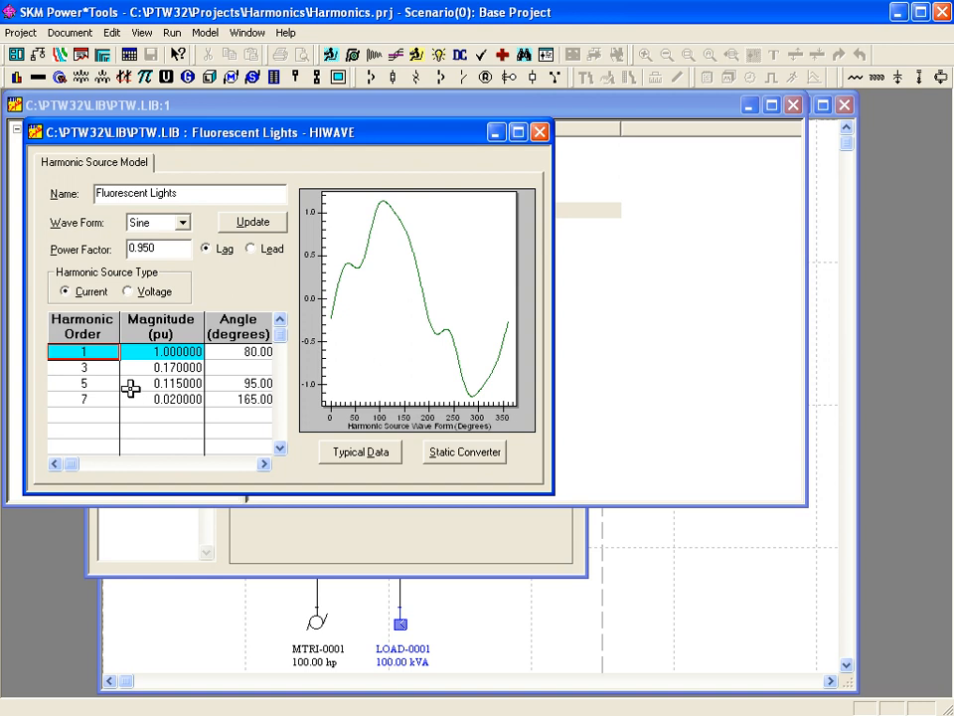
{"action": "left_click", "coordinate": [350, 598]}
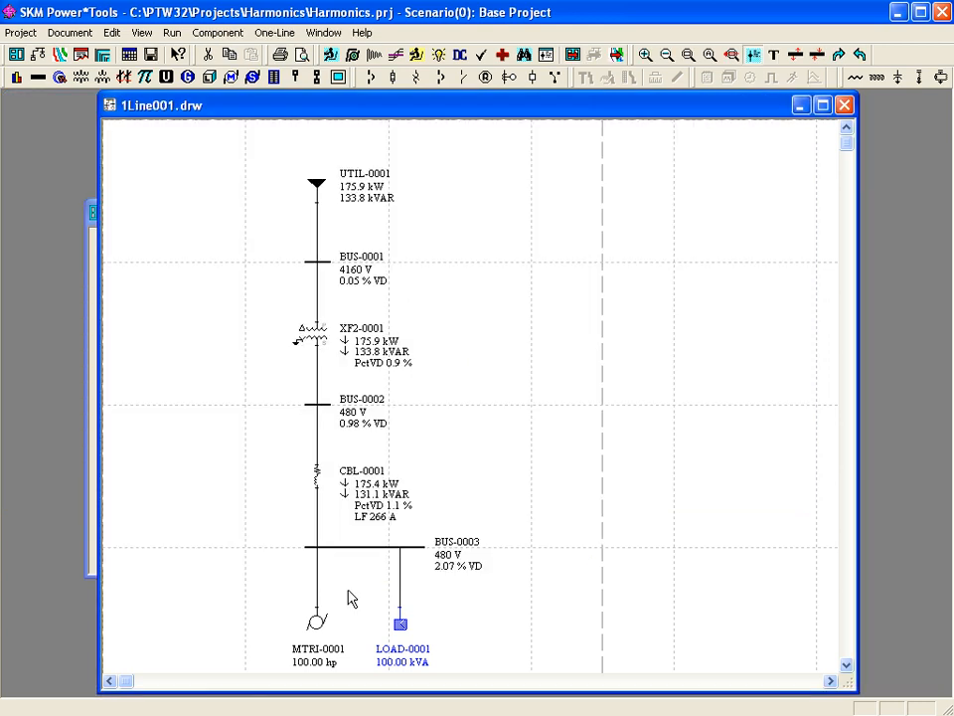
- Examine the waveform and harmonic table of the Typical 6 Pulse IGBT library model assigned to MTRI-0001
{"action": "double_click", "coordinate": [318, 622]}
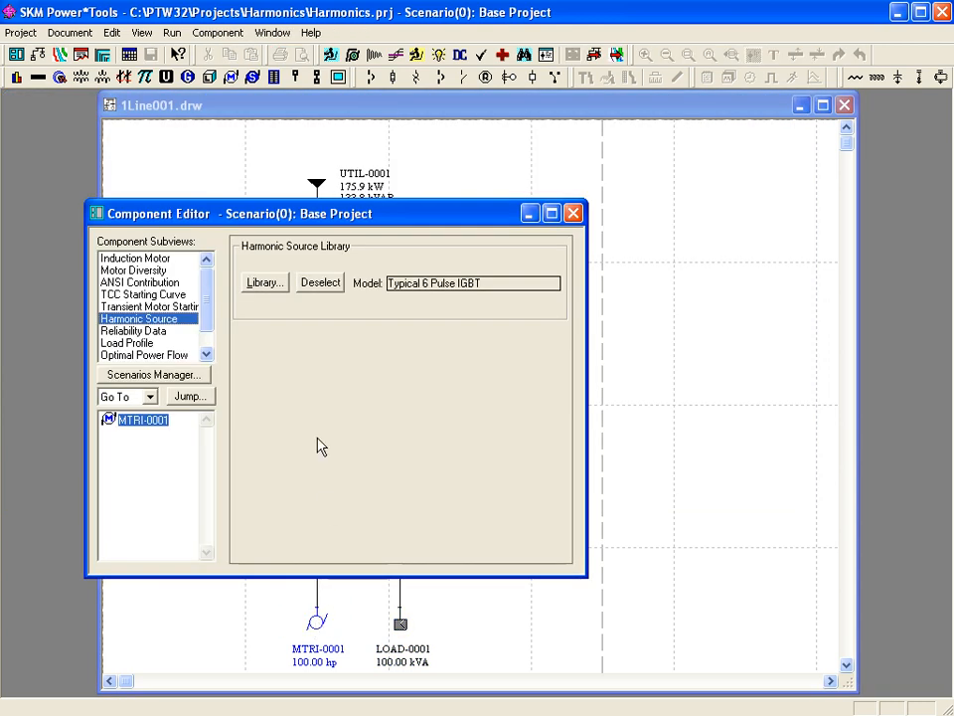
{"action": "right_click", "coordinate": [322, 388]}
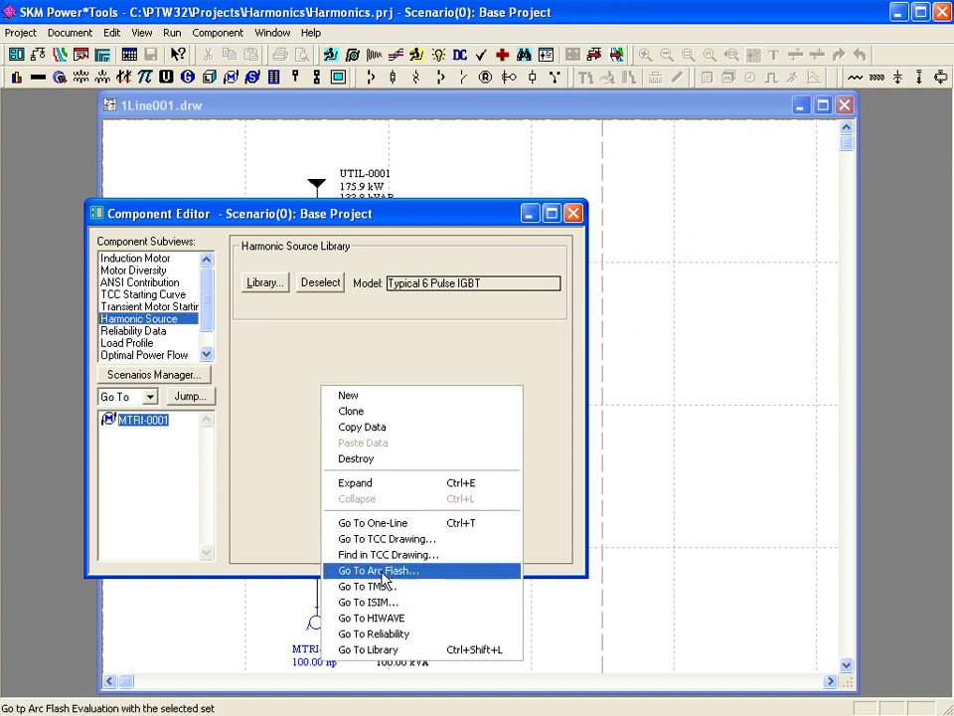
{"action": "left_click", "coordinate": [394, 649]}
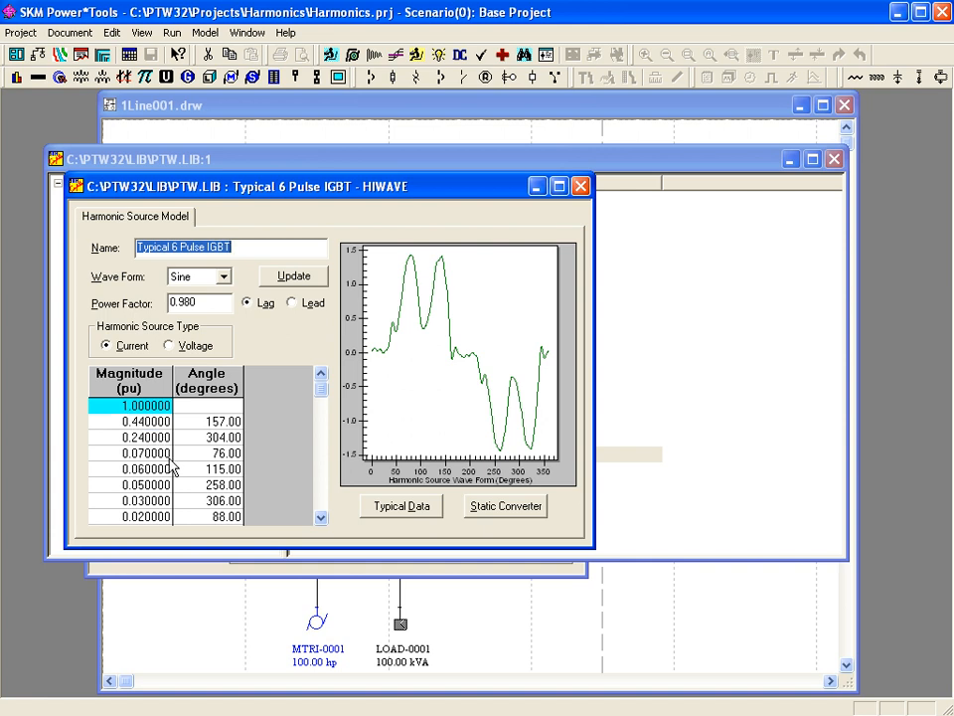
{"action": "left_click", "coordinate": [154, 405]}
{"action": "key", "text": "Left"}
{"action": "key", "text": "Left"}
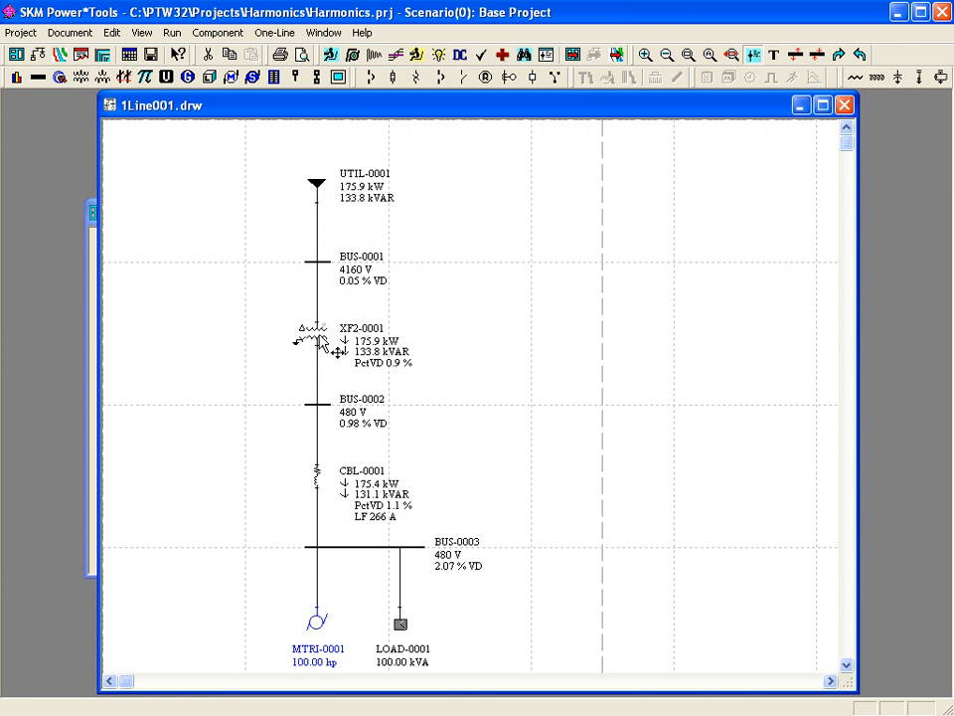
- Select the three buses, transformer XF2-0001 and cable CBL-0001 on the one-line and send them to HIWAVE
{"action": "left_click_drag", "start_coordinate": [256, 234], "coordinate": [499, 572]}
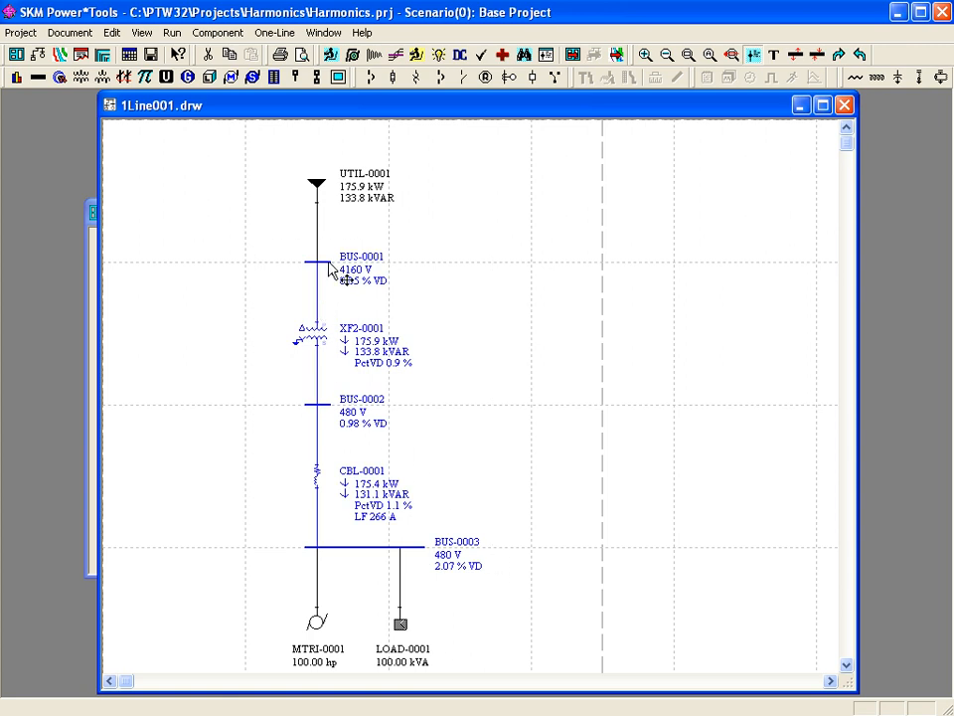
{"action": "left_click", "coordinate": [322, 340]}
{"action": "right_click", "coordinate": [444, 288]}
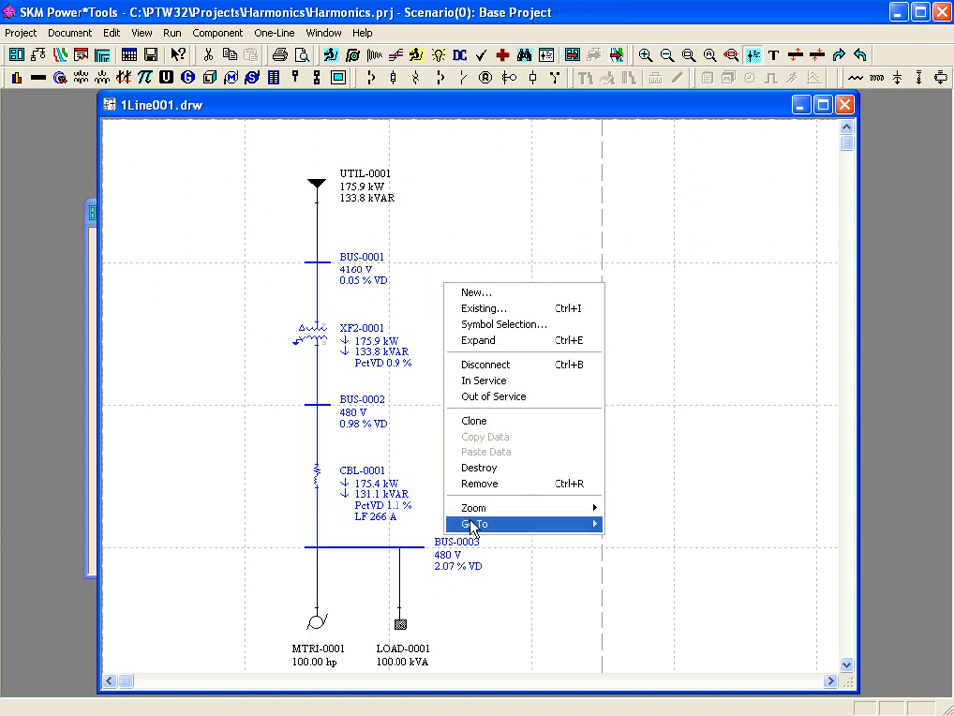
{"action": "mouse_move", "coordinate": [475, 527]}
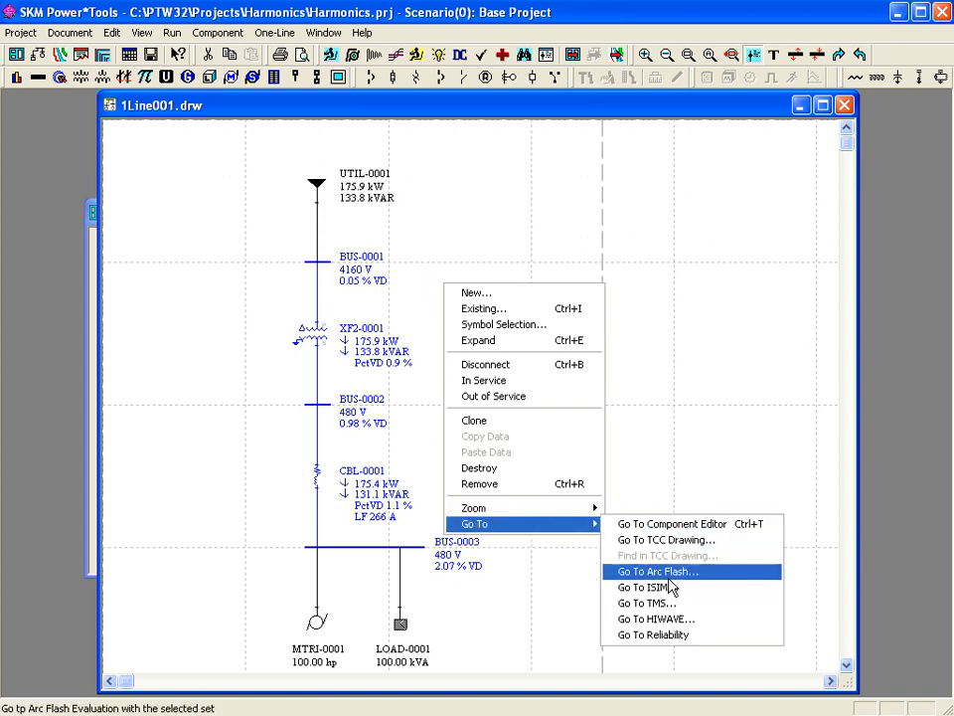
{"action": "left_click", "coordinate": [679, 624]}
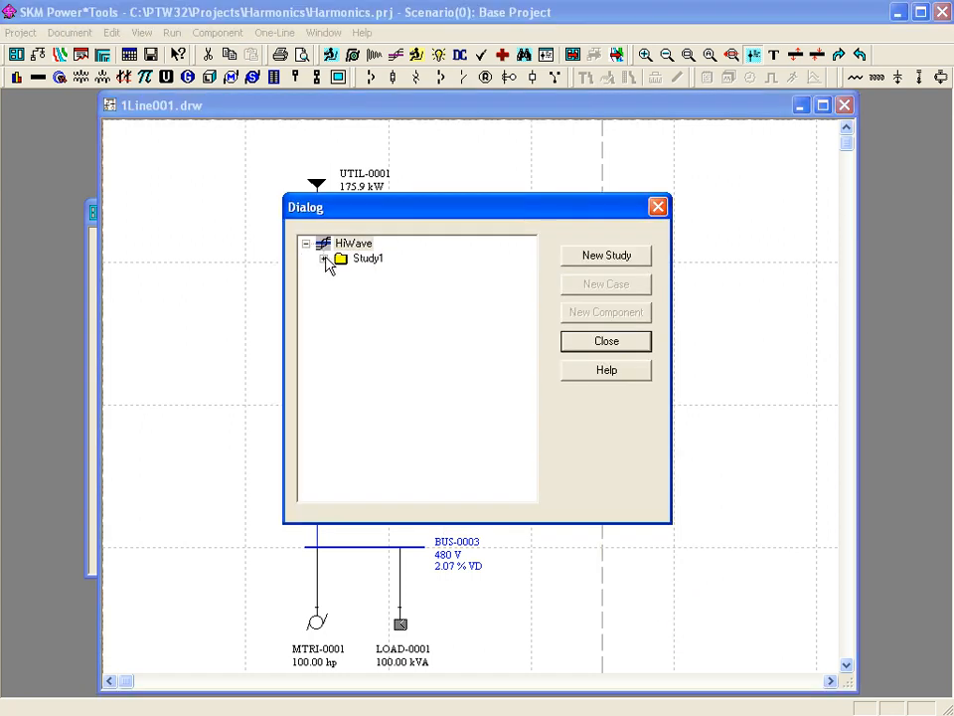
- Add the selected components to Case1 of Study1 and proceed to the HiWave study view
{"action": "left_click", "coordinate": [324, 258]}
{"action": "left_click", "coordinate": [358, 276]}
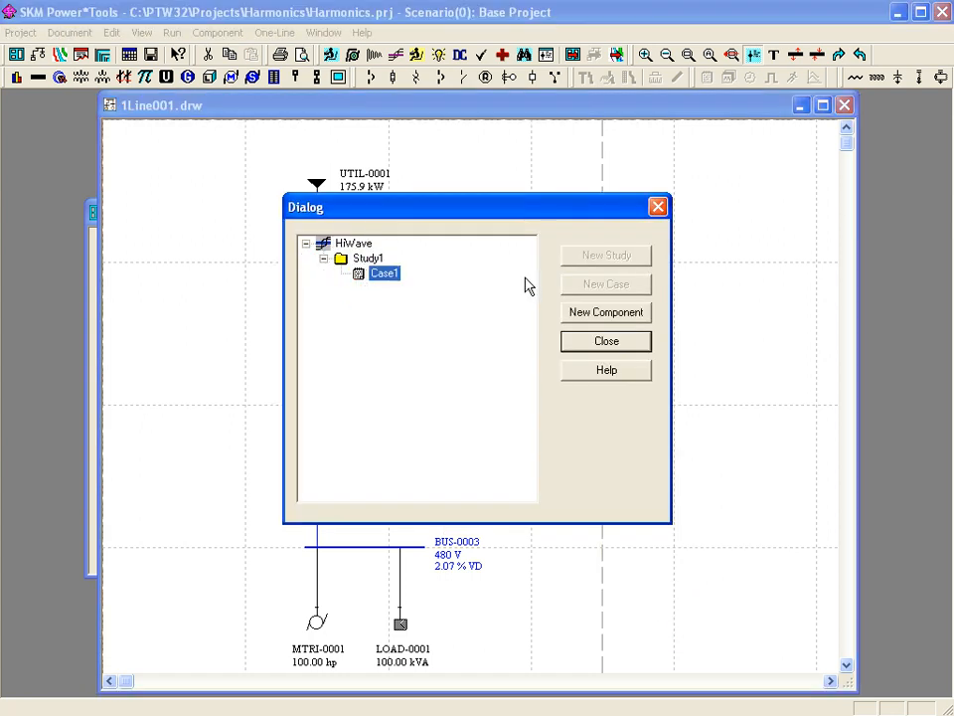
{"action": "left_click", "coordinate": [579, 315]}
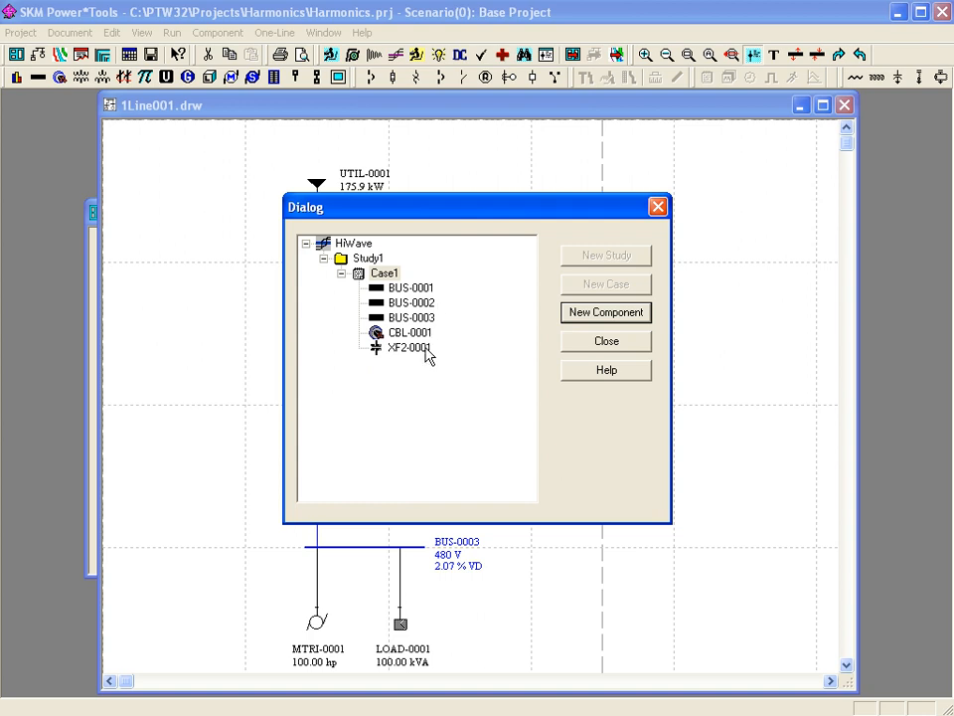
{"action": "left_click", "coordinate": [586, 347]}
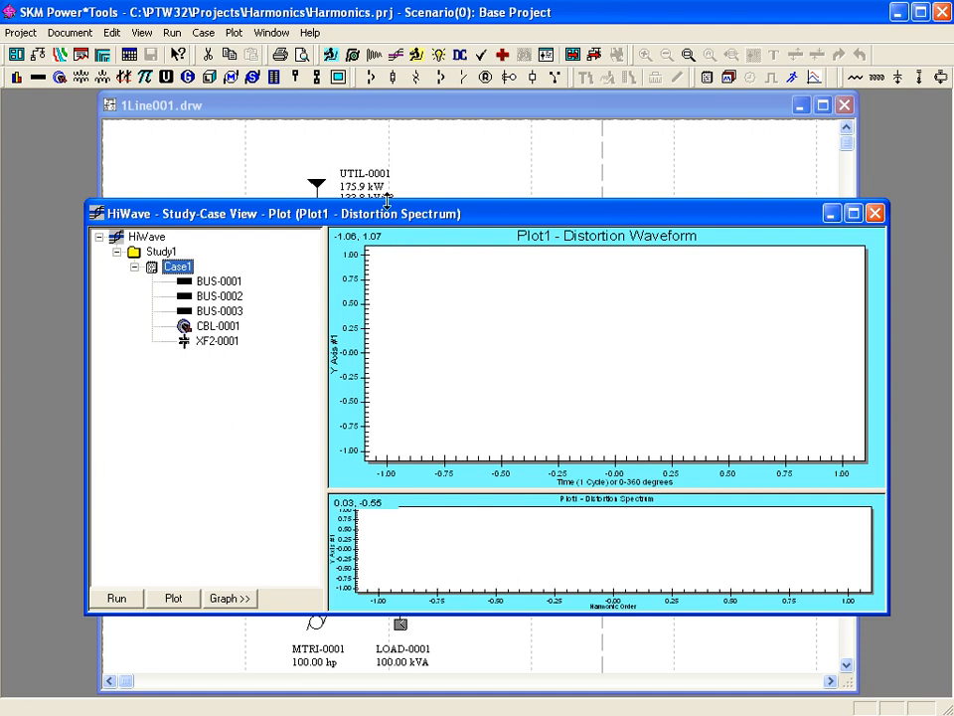
- Enlarge the HiWave window and its lower graph area, and run the frequency scan and harmonic distortion study for Case1
{"action": "left_click_drag", "start_coordinate": [387, 203], "coordinate": [386, 104]}
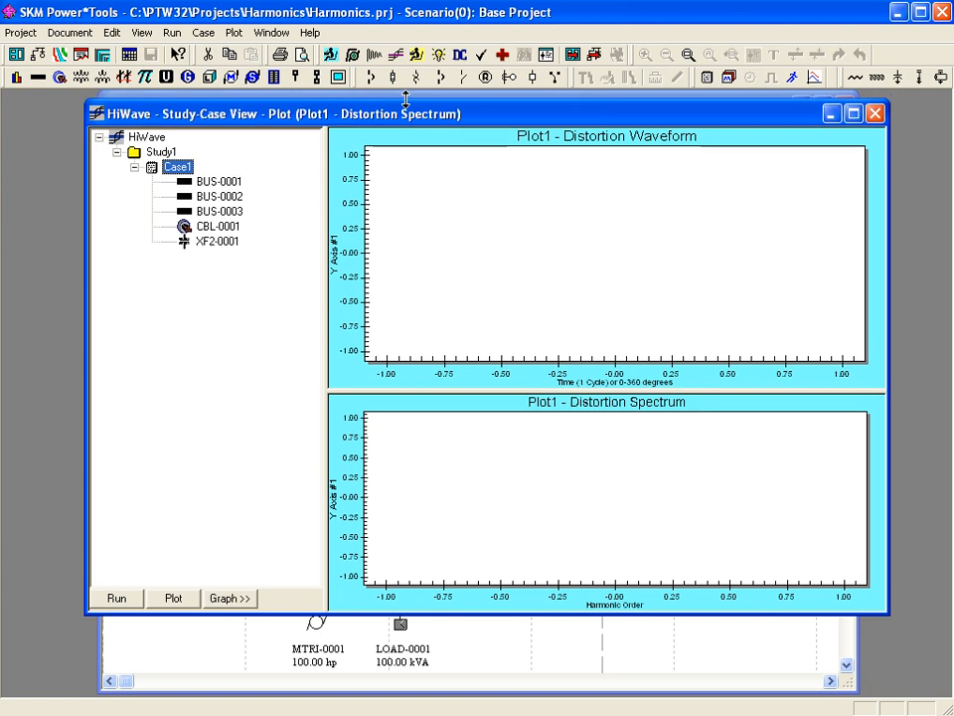
{"action": "mouse_move", "coordinate": [412, 388]}
{"action": "left_mouse_down"}
{"action": "mouse_move", "coordinate": [412, 351]}
{"action": "mouse_move", "coordinate": [414, 395]}
{"action": "left_mouse_up"}
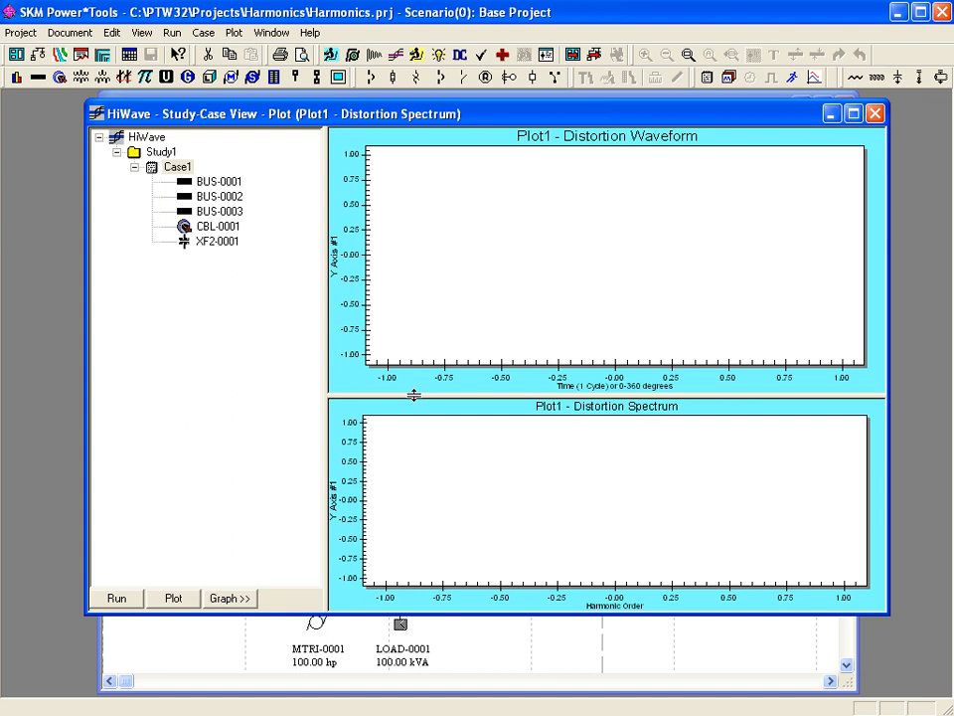
{"action": "left_click", "coordinate": [655, 356]}
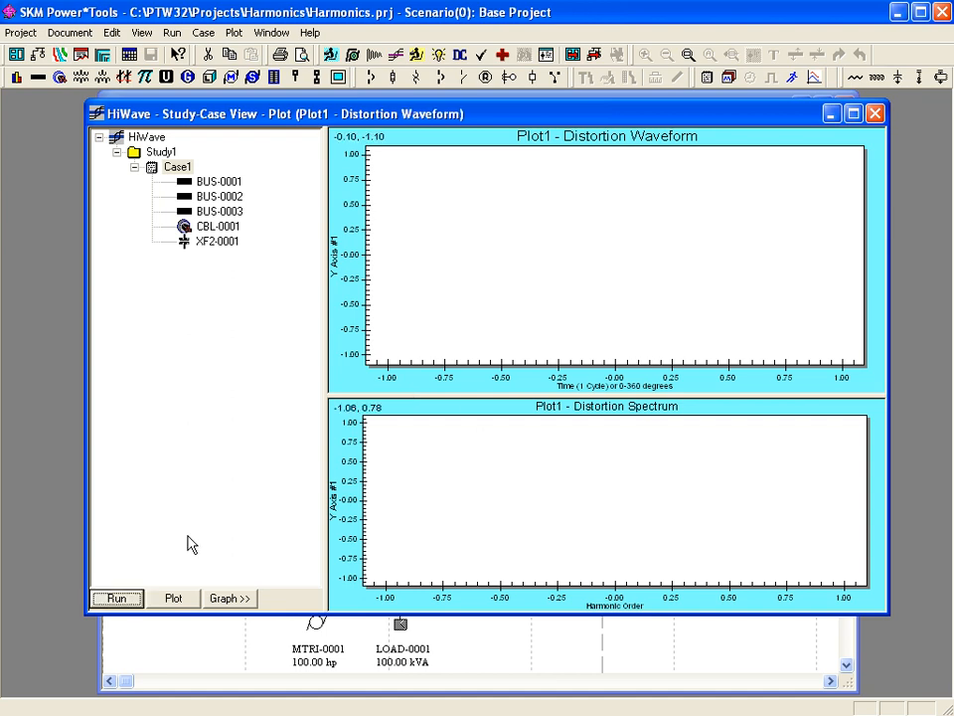
{"action": "left_click", "coordinate": [116, 599]}
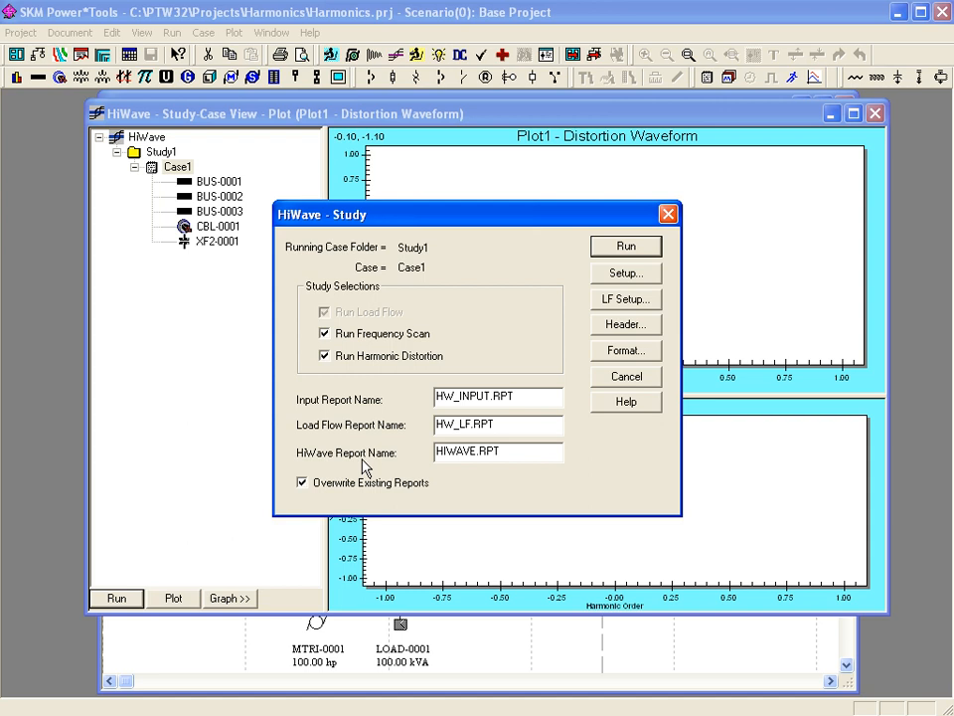
{"action": "left_click", "coordinate": [625, 247]}
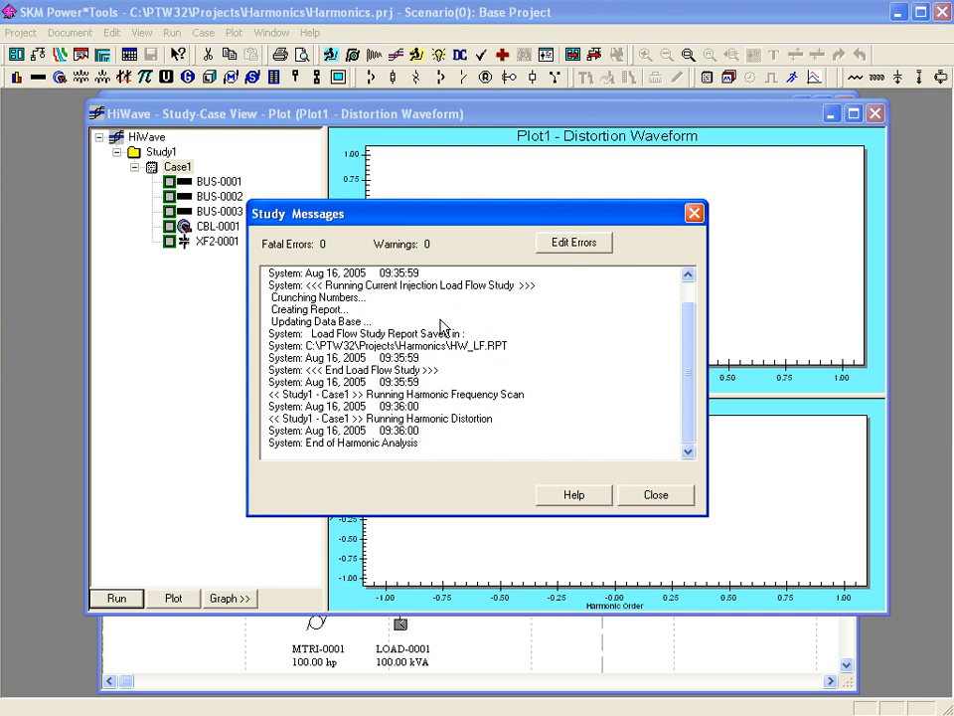
{"action": "left_click", "coordinate": [658, 495]}
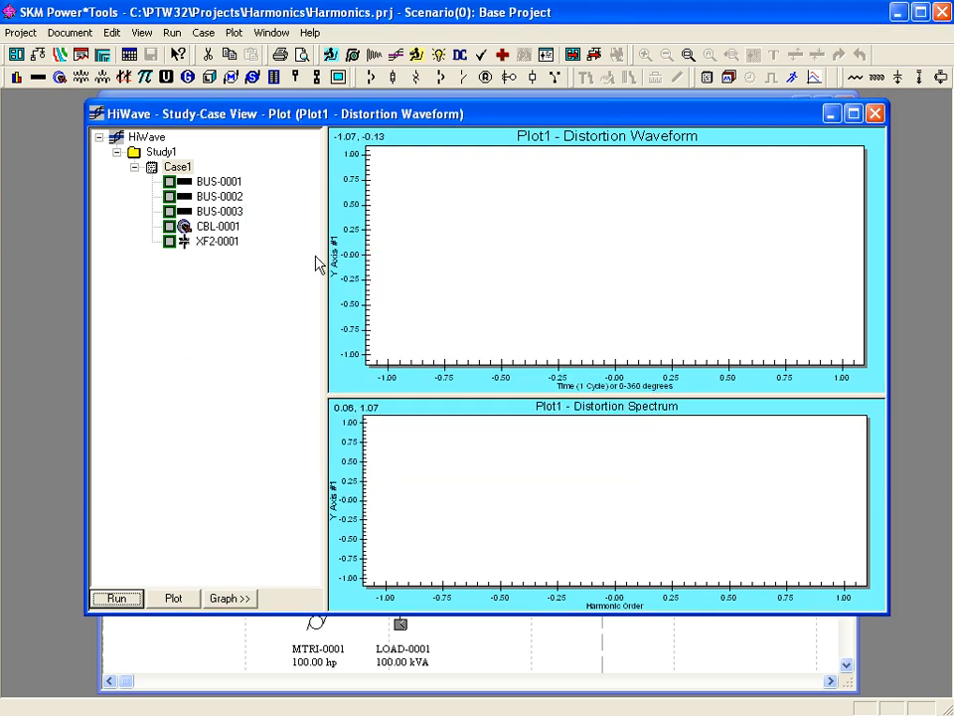
- Plot the current distortion waveforms and spectra of CBL-0001 and XF2-0001 together
{"action": "left_click", "coordinate": [170, 228]}
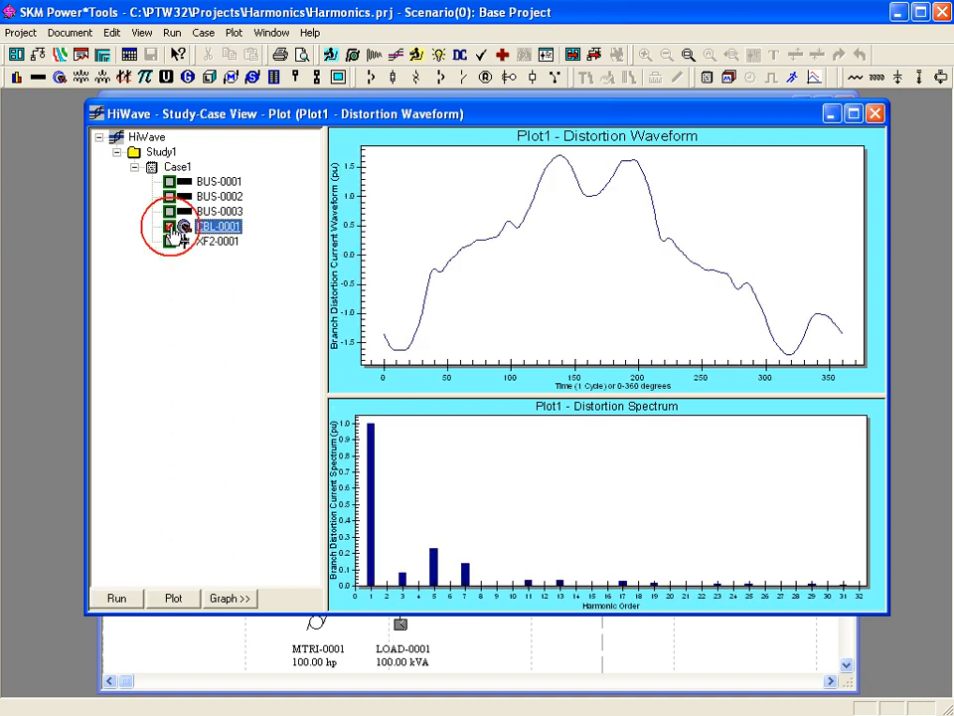
{"action": "left_click", "coordinate": [170, 242]}
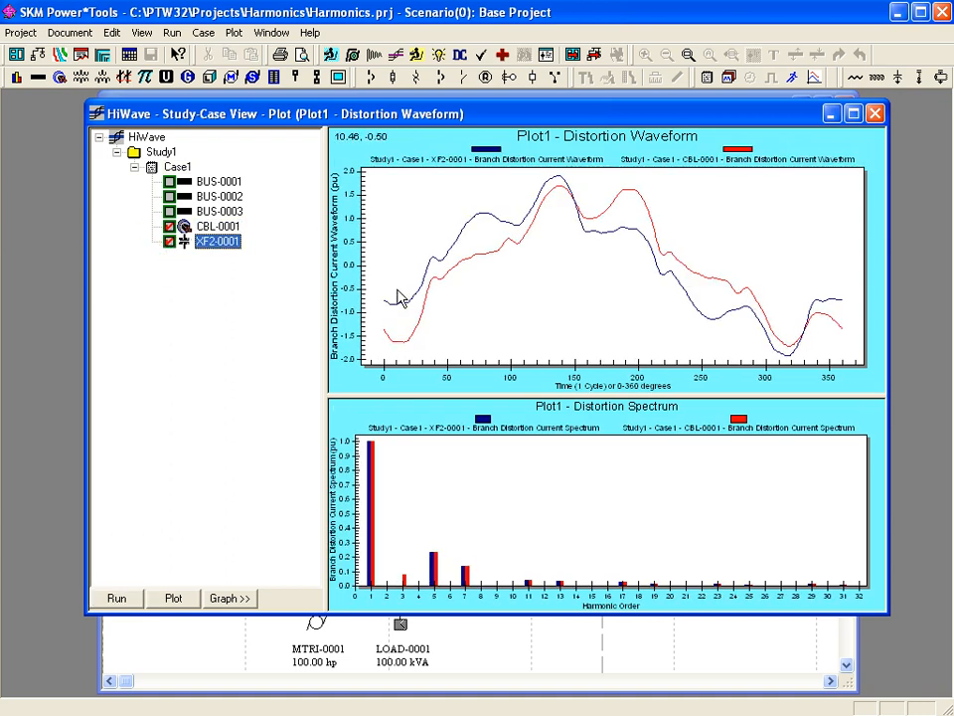
{"action": "left_click", "coordinate": [533, 522]}
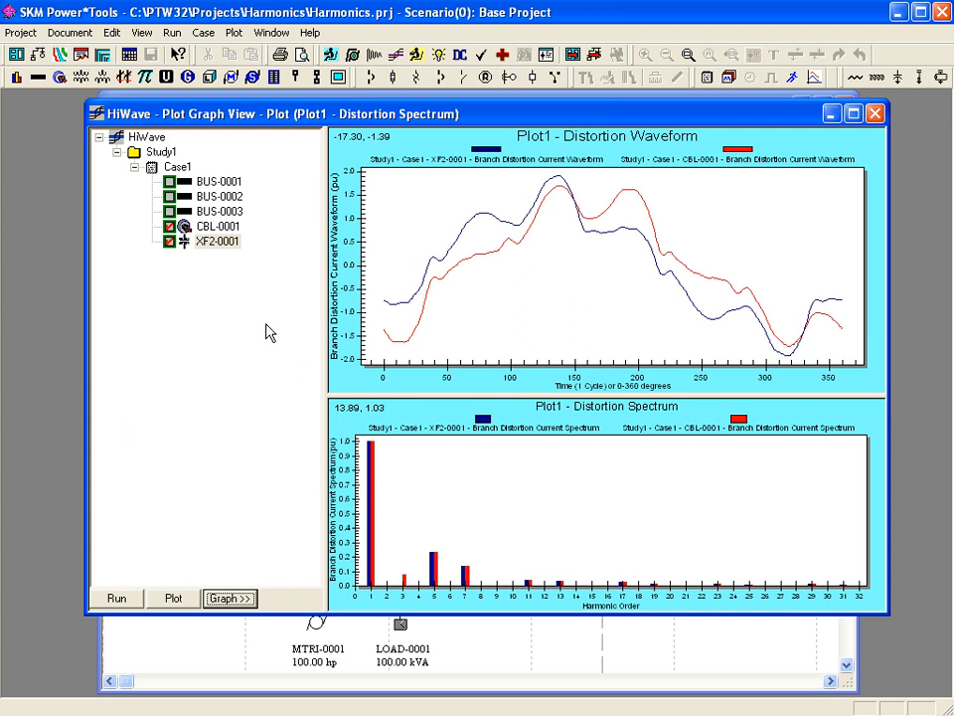
- Remove CBL-0001 and XF2-0001 from the plots and show the voltage distortion of BUS-0003 and BUS-0002 instead
{"action": "left_click", "coordinate": [170, 227]}
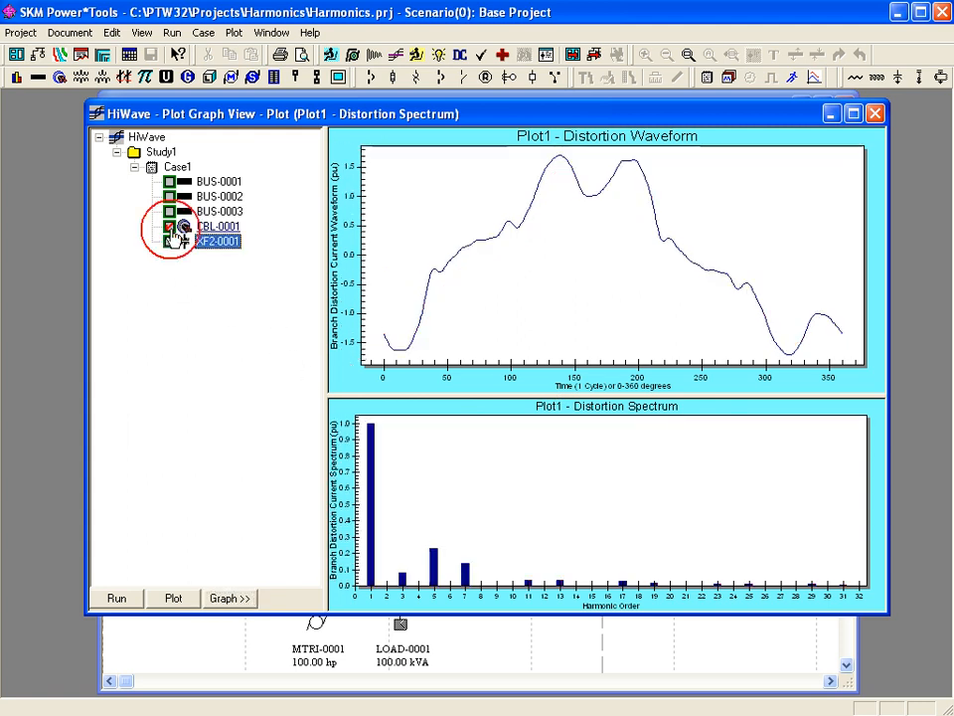
{"action": "left_click", "coordinate": [169, 241]}
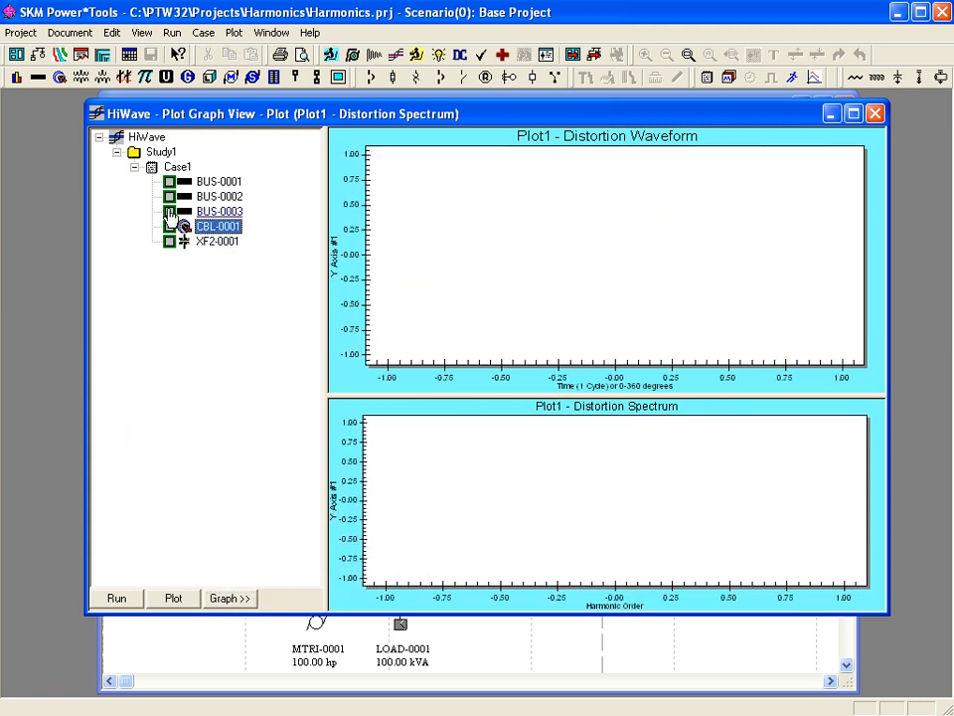
{"action": "left_click", "coordinate": [170, 211]}
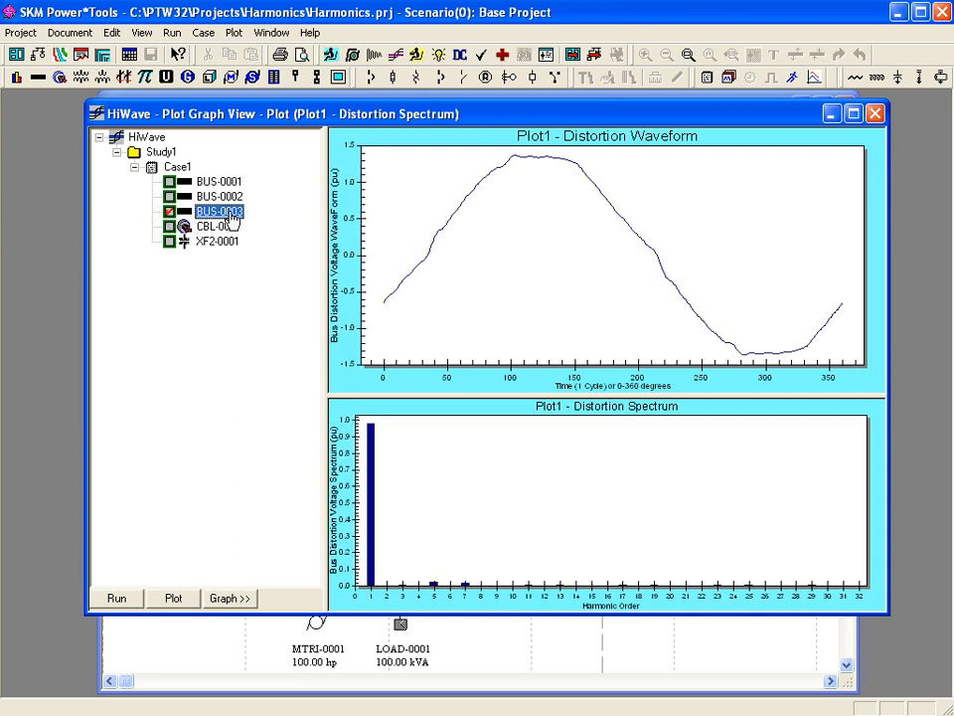
{"action": "left_click", "coordinate": [170, 197]}
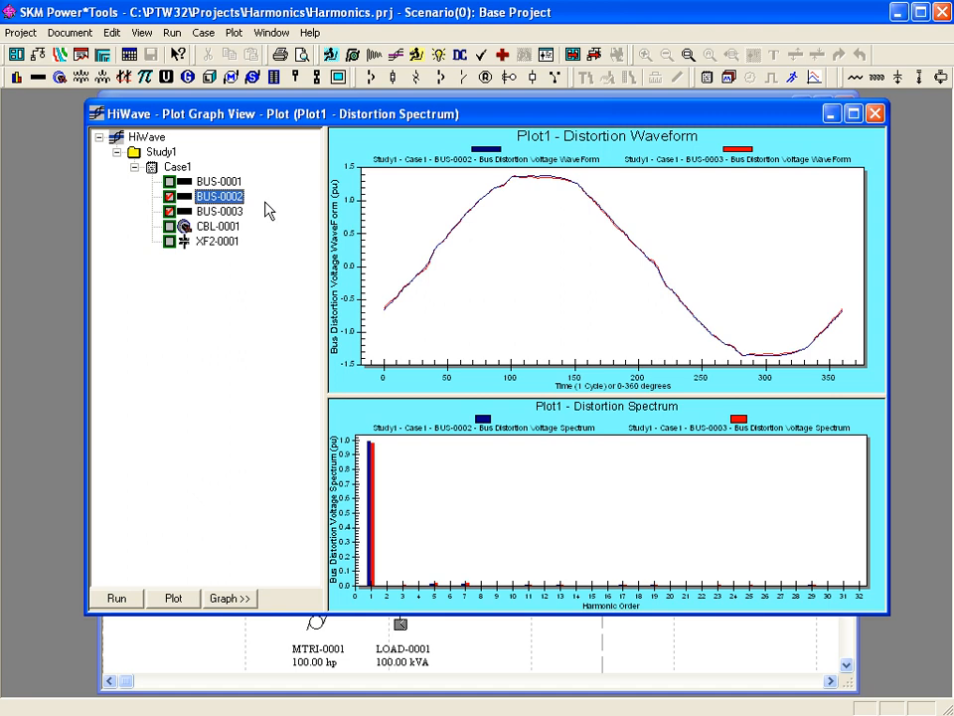
{"action": "left_click", "coordinate": [511, 510]}
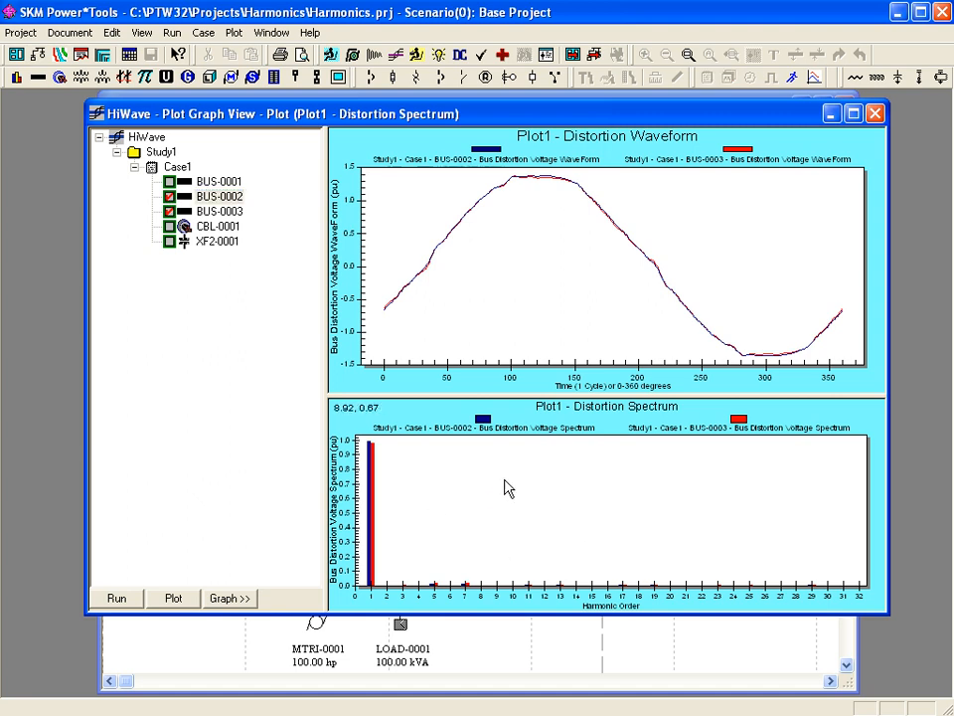
- Examine the scan magnitude, scan angle, distortion waveform and distortion spectrum graphs for BUS-0002 and BUS-0003, ending on scan magnitude
{"action": "left_click", "coordinate": [228, 597]}
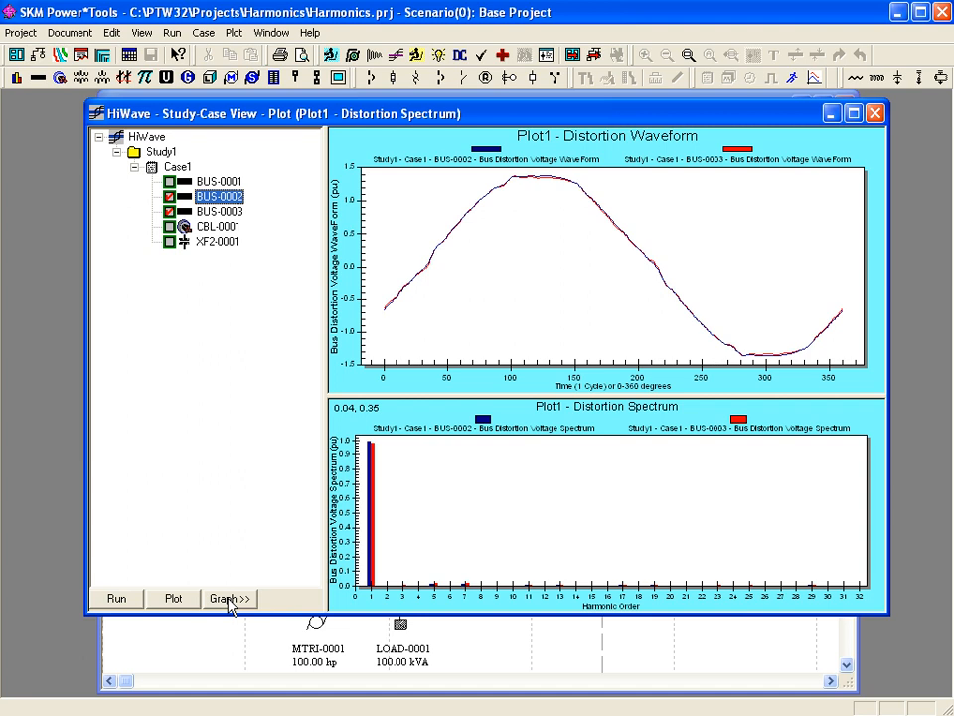
{"action": "left_click", "coordinate": [227, 597]}
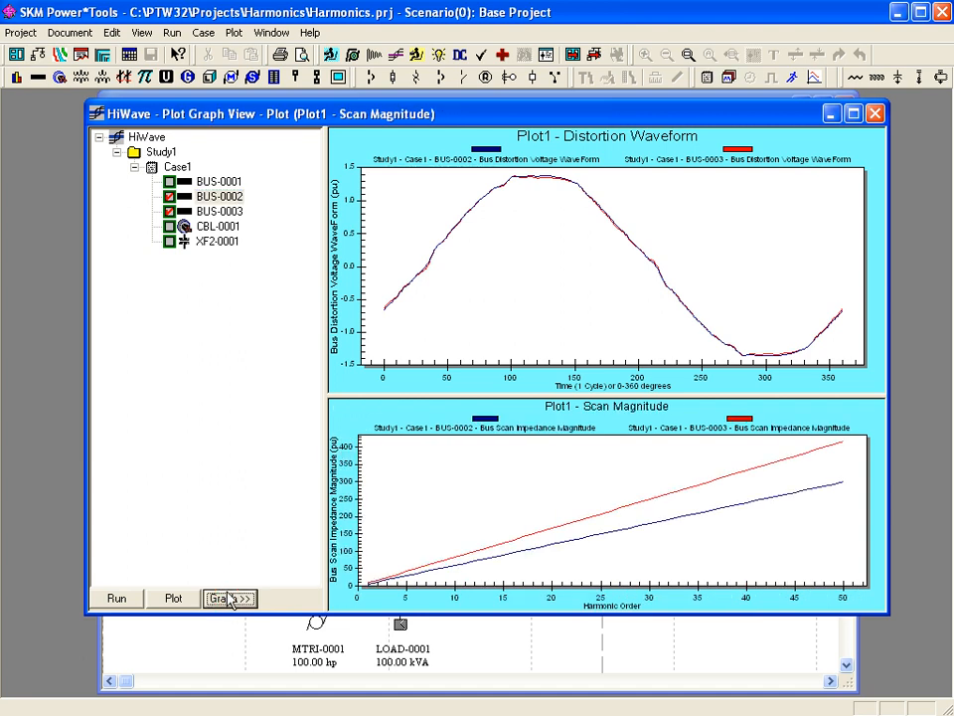
{"action": "left_click", "coordinate": [228, 597]}
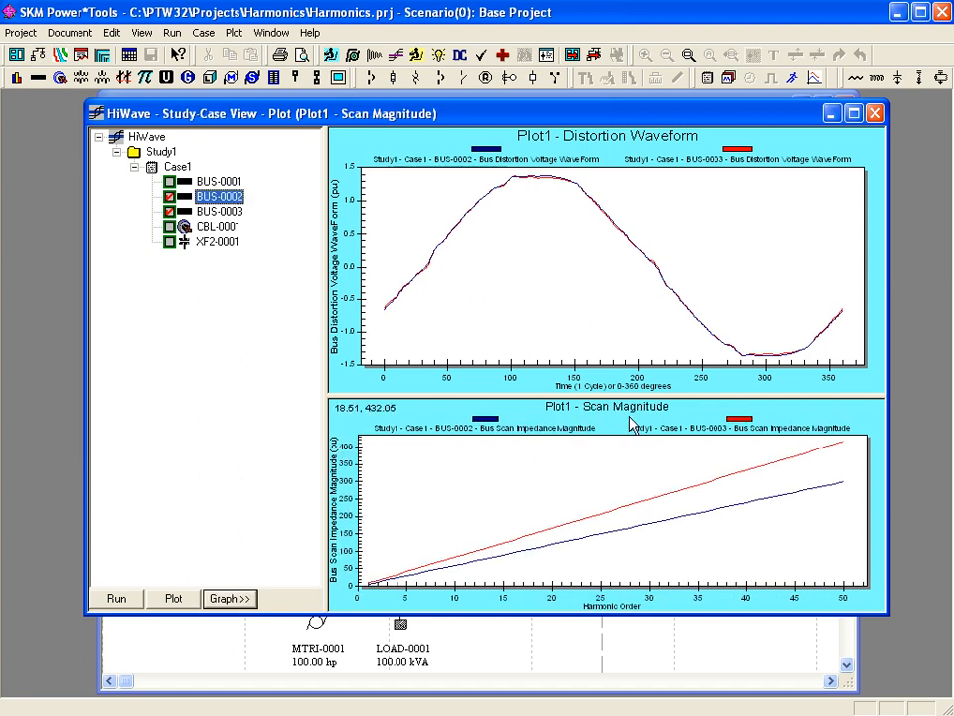
{"action": "left_click", "coordinate": [228, 597]}
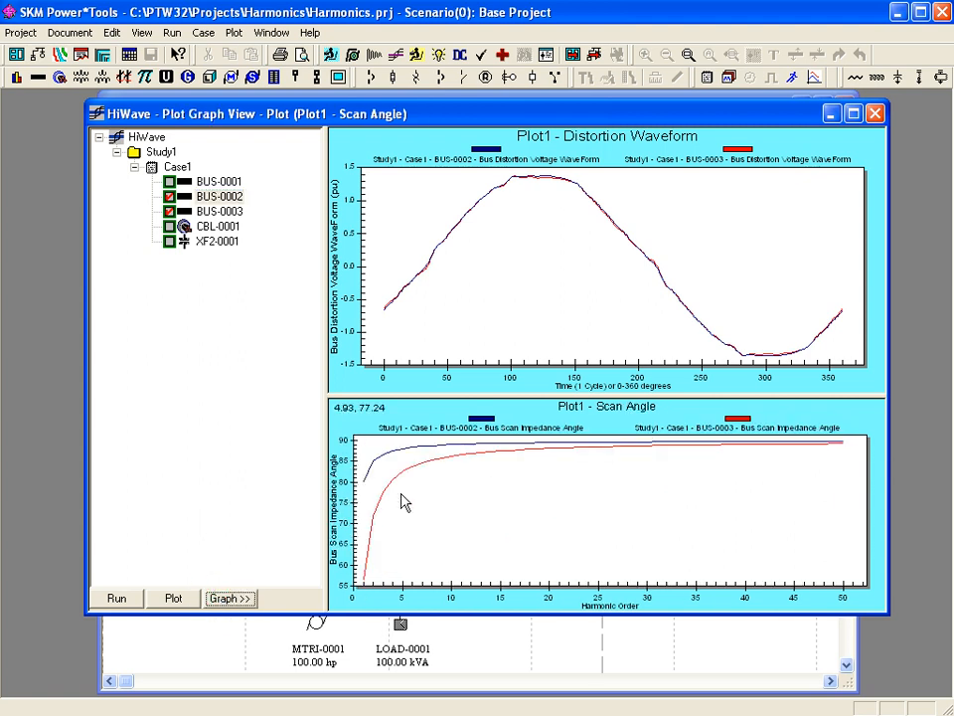
{"action": "left_click", "coordinate": [224, 599]}
{"action": "left_click", "coordinate": [224, 598]}
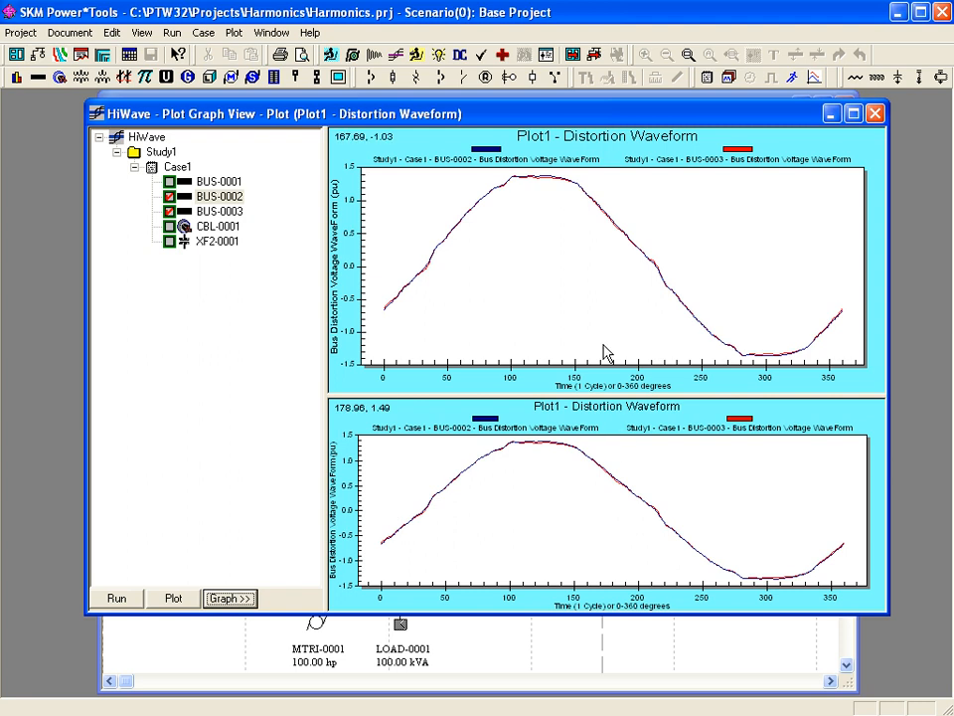
{"action": "left_click", "coordinate": [228, 600]}
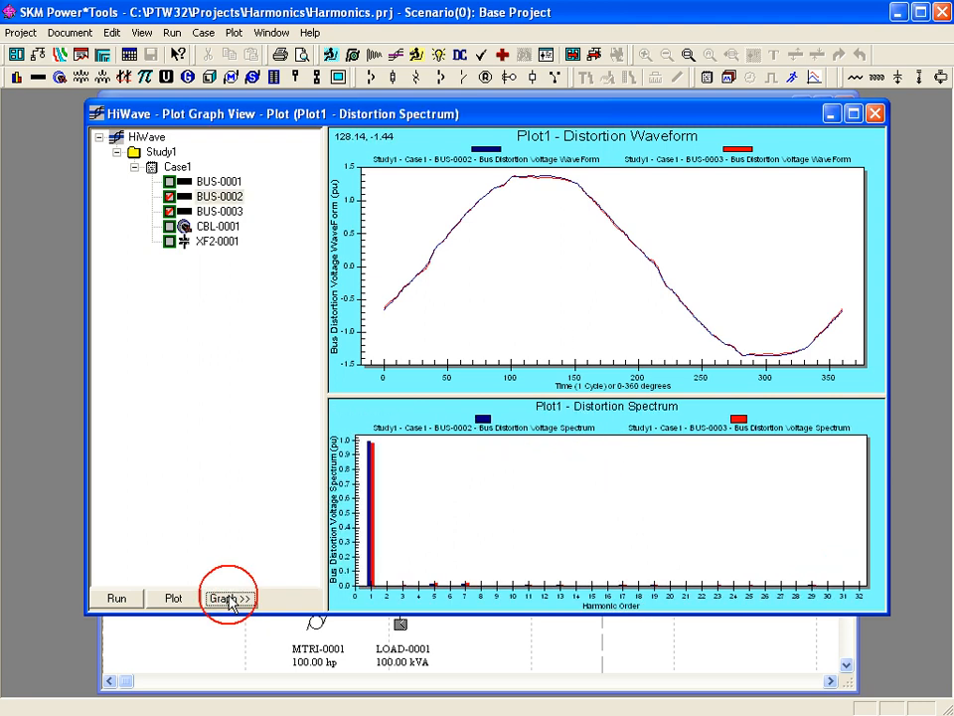
{"action": "left_click", "coordinate": [232, 599]}
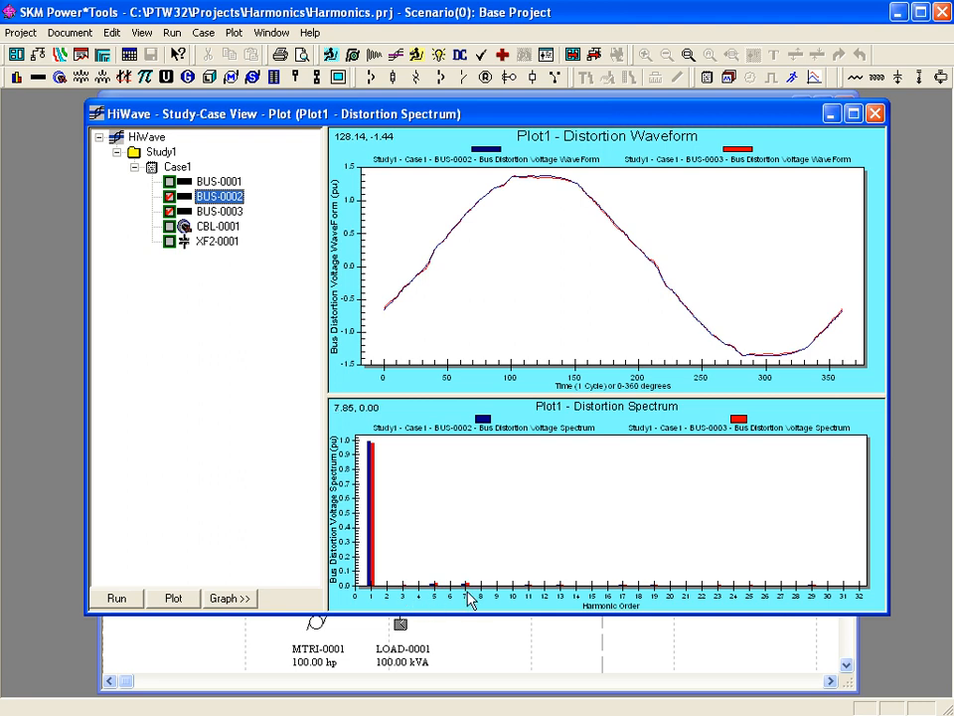
{"action": "left_click", "coordinate": [238, 599]}
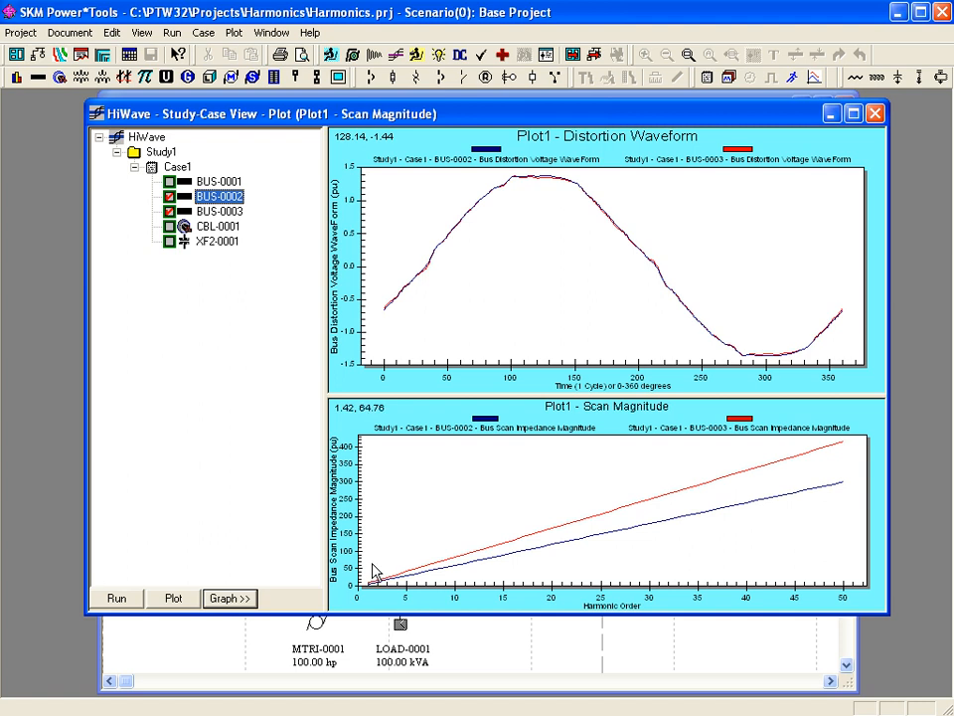
{"action": "left_click", "coordinate": [481, 491]}
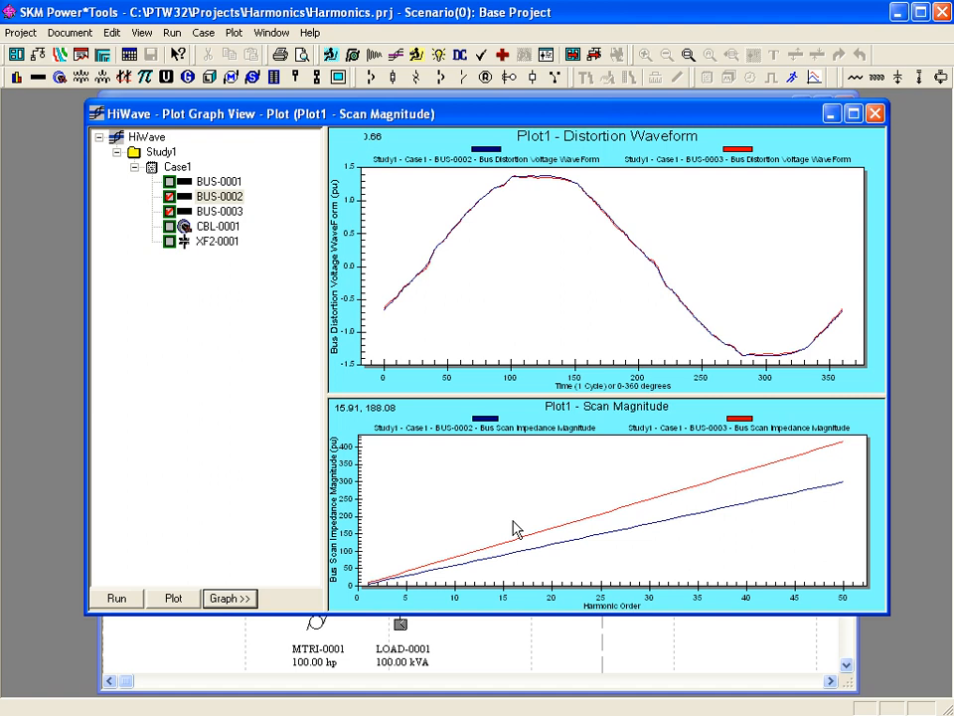
- Return to the one-line and lengthen BUS-0002 to make room for another component
{"action": "left_click", "coordinate": [504, 643]}
{"action": "left_click", "coordinate": [338, 404]}
{"action": "left_click_drag", "start_coordinate": [331, 403], "coordinate": [517, 405]}
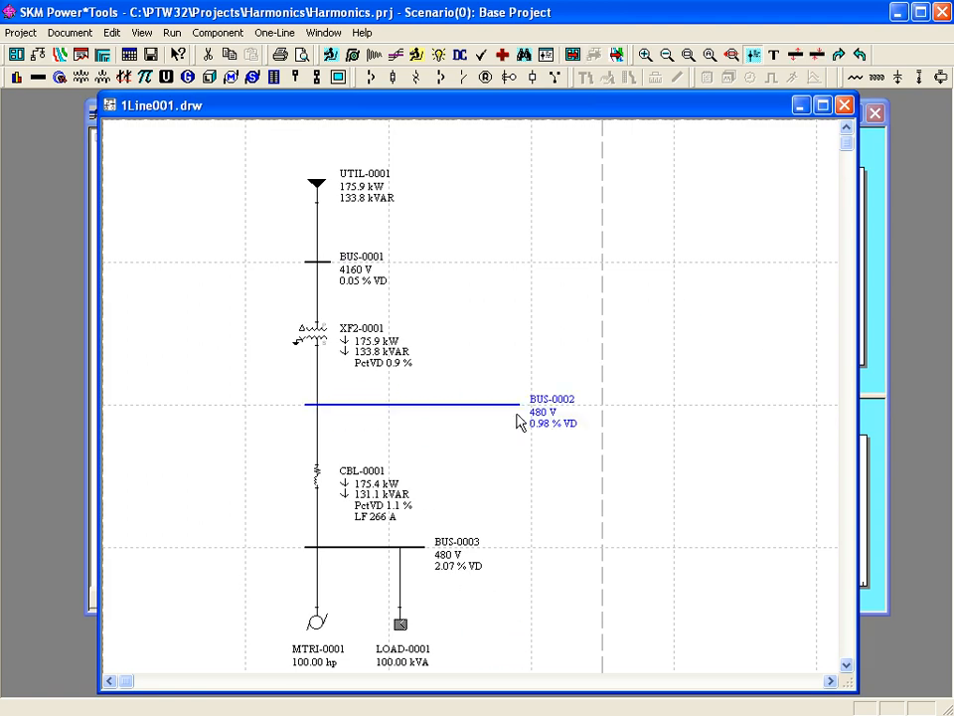
- Add a filter component beneath the extended part of BUS-0002 and move it close to the bus
{"action": "left_click", "coordinate": [898, 76]}
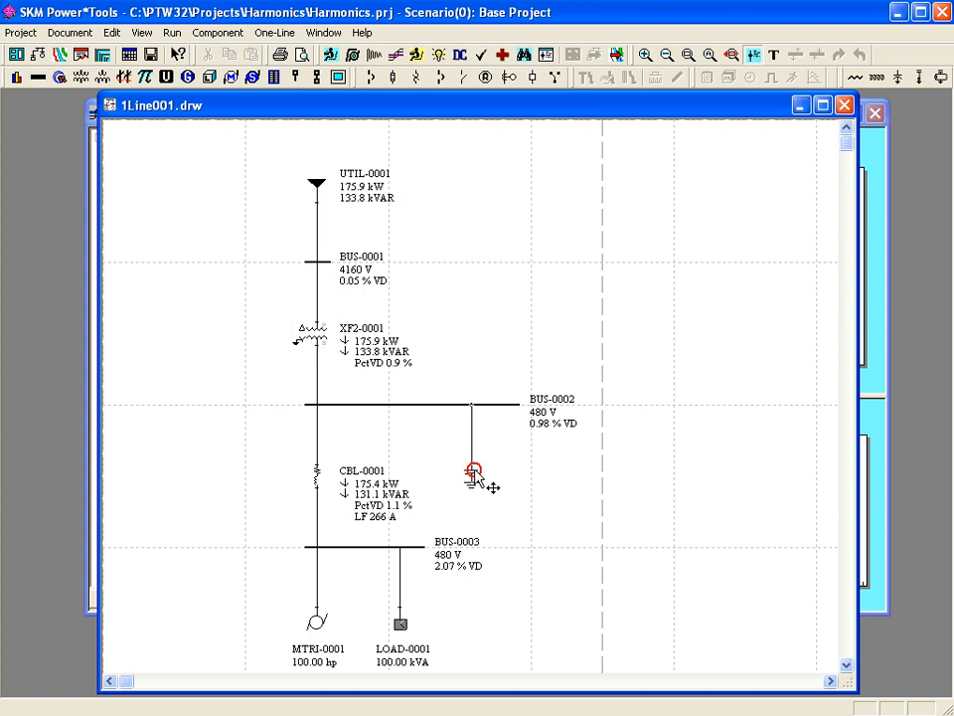
{"action": "left_click", "coordinate": [473, 475]}
{"action": "left_click_drag", "start_coordinate": [467, 427], "coordinate": [470, 432]}
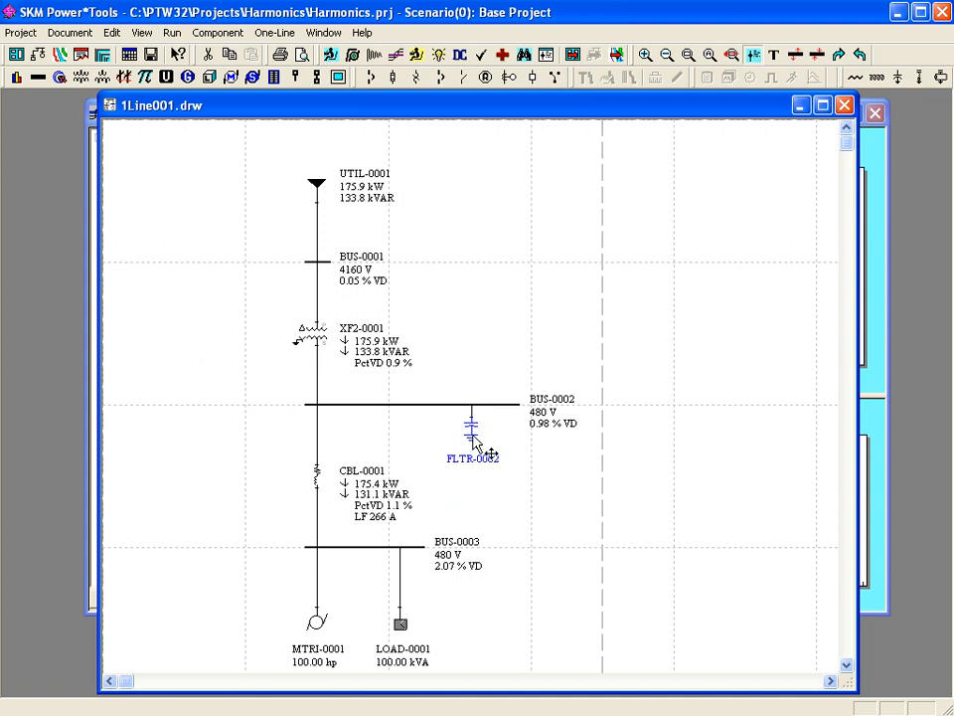
- Design the new filter on BUS-0002 as a 100 kVAR capacitor bank
{"action": "double_click", "coordinate": [473, 437]}
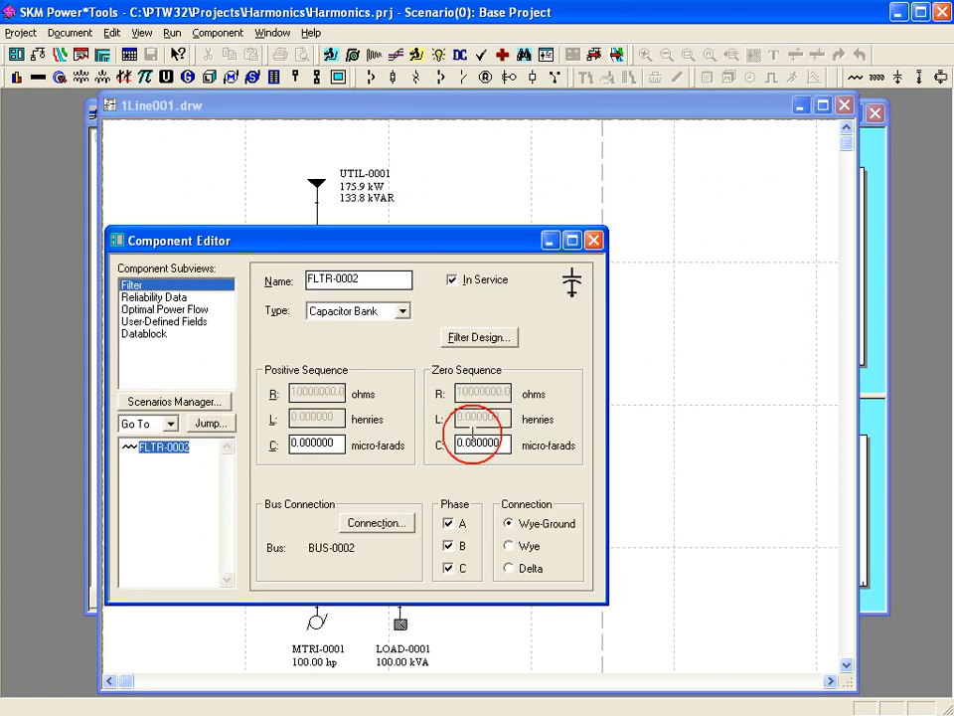
{"action": "left_click", "coordinate": [475, 338]}
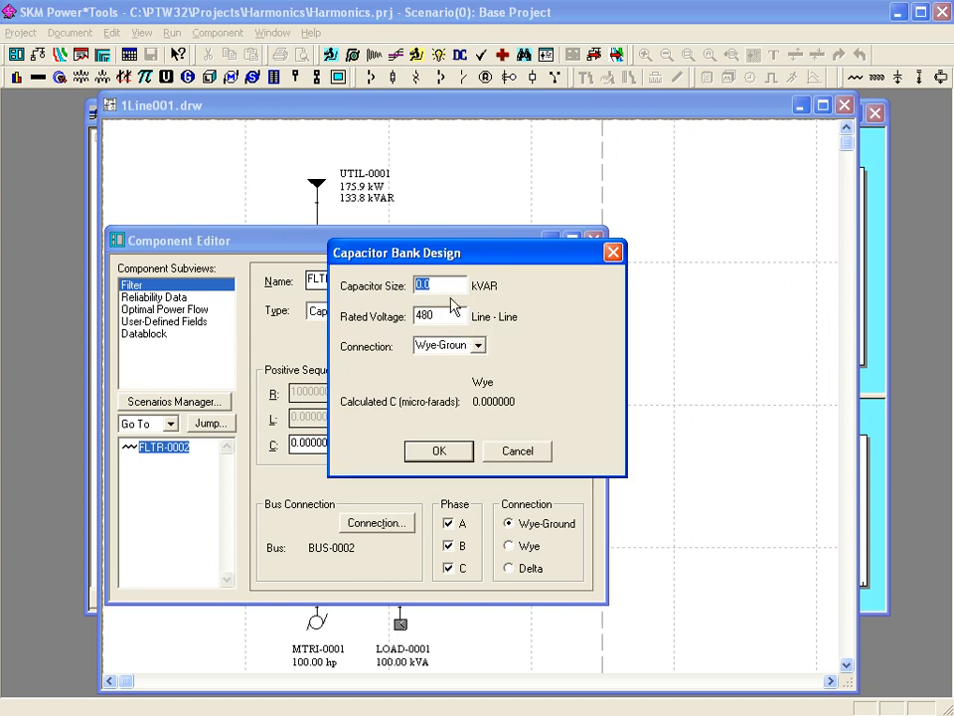
{"action": "type", "text": "1"}
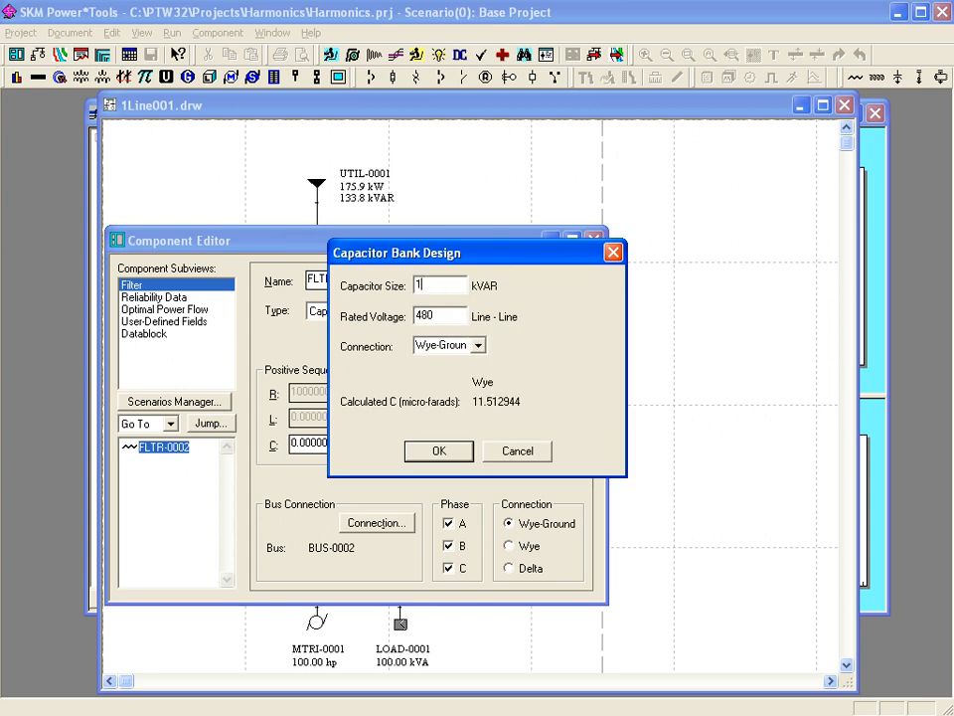
{"action": "type", "text": "00"}
{"action": "left_click", "coordinate": [439, 452]}
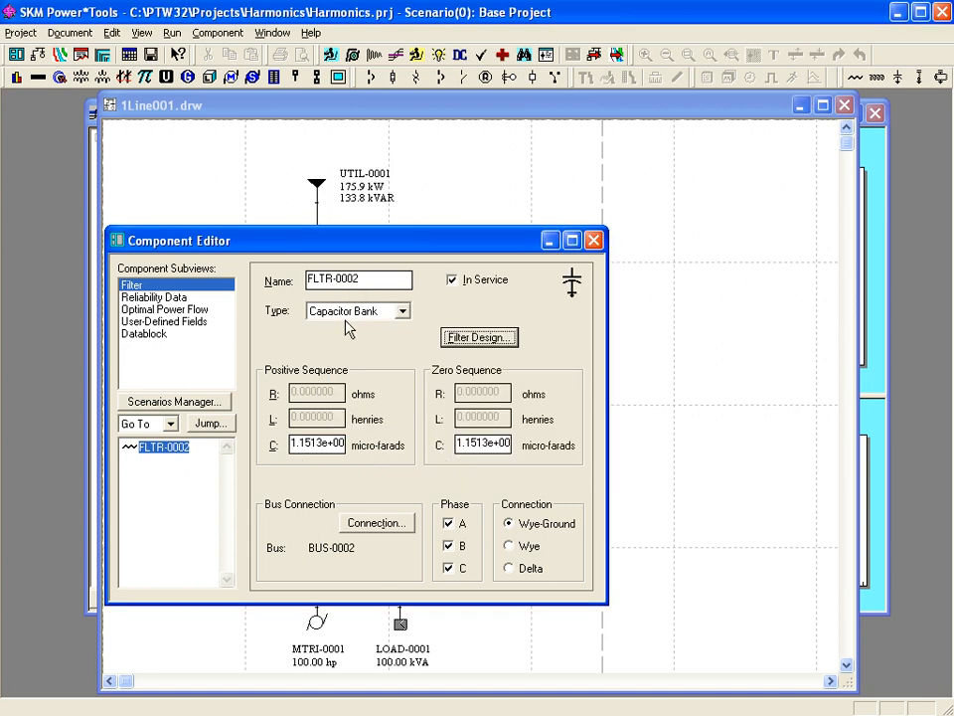
- Return to the HiWave study view, copy Case1 and paste the copy into Study1
{"action": "left_click", "coordinate": [884, 267]}
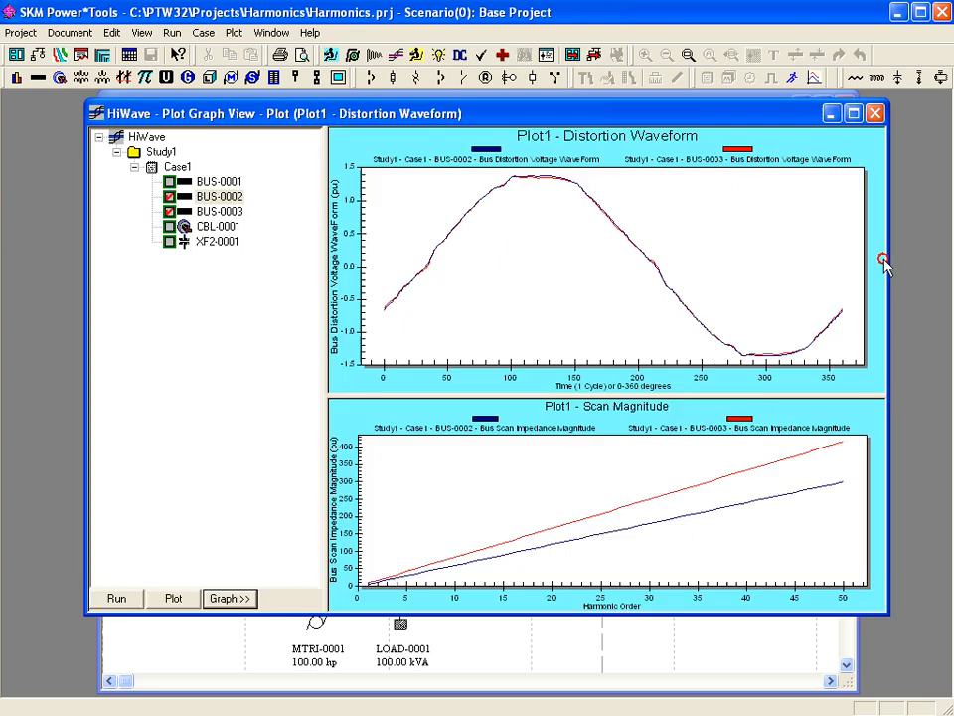
{"action": "left_click", "coordinate": [154, 169]}
{"action": "right_click", "coordinate": [154, 169]}
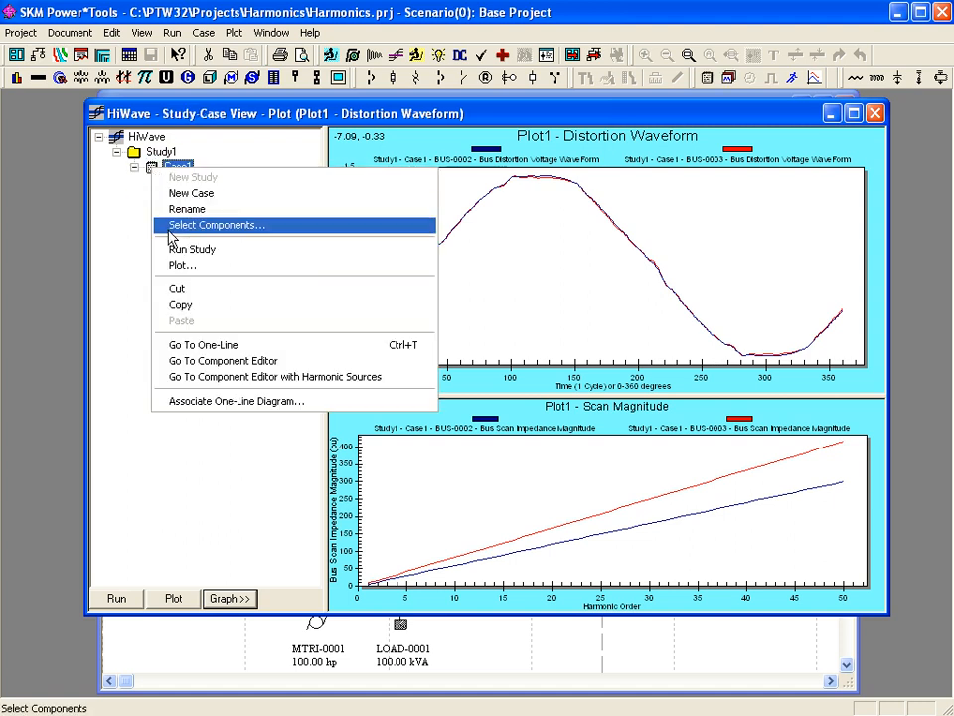
{"action": "left_click", "coordinate": [184, 306]}
{"action": "left_click", "coordinate": [135, 154]}
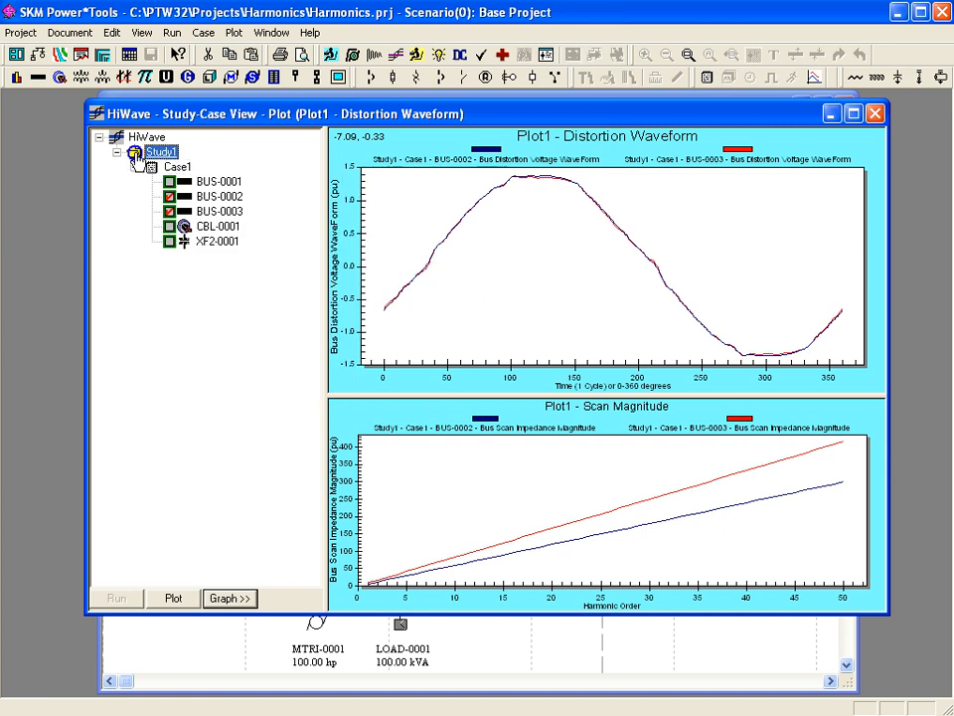
{"action": "right_click", "coordinate": [136, 156]}
{"action": "left_click", "coordinate": [175, 363]}
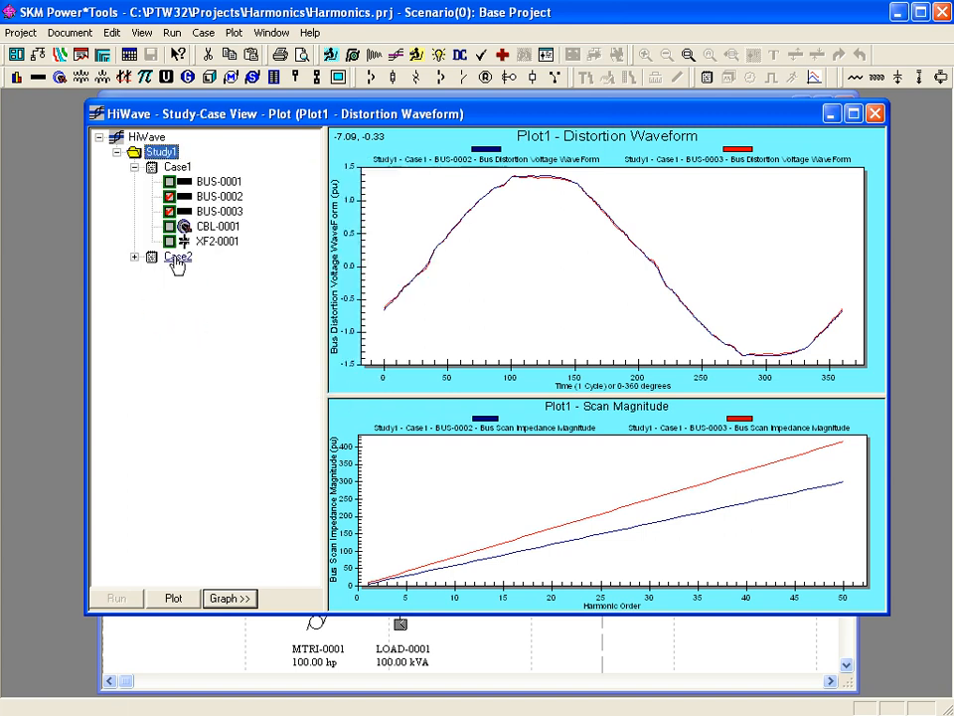
- Rename the copied case Case2 under Study1 as 100 kVAR Cap
{"action": "left_click", "coordinate": [179, 257]}
{"action": "left_click", "coordinate": [179, 257]}
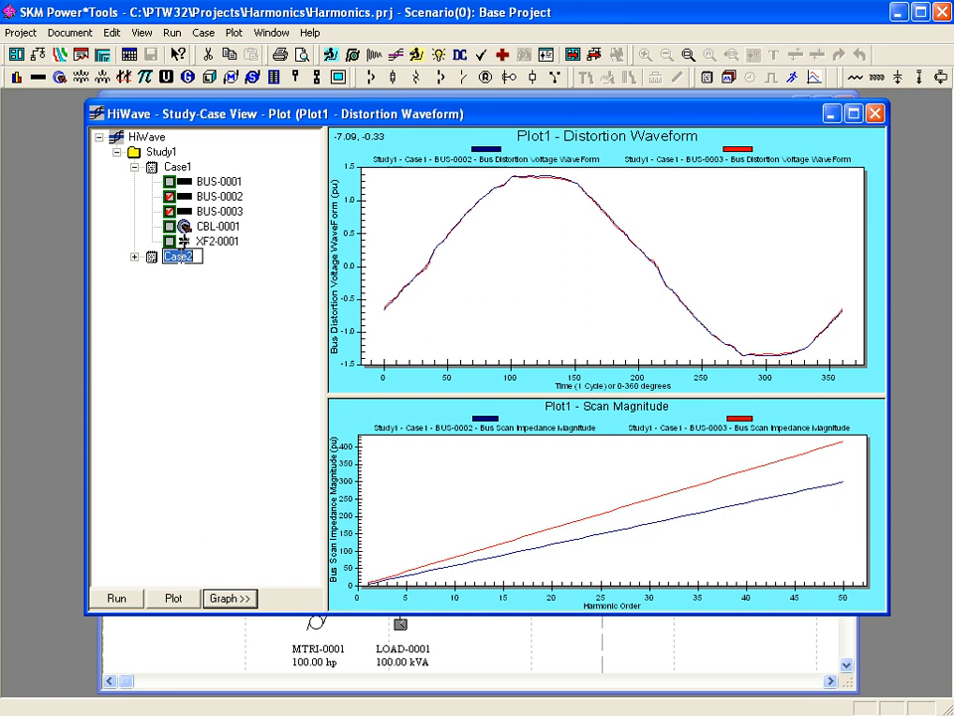
{"action": "type", "text": "100 kVAR Cap"}
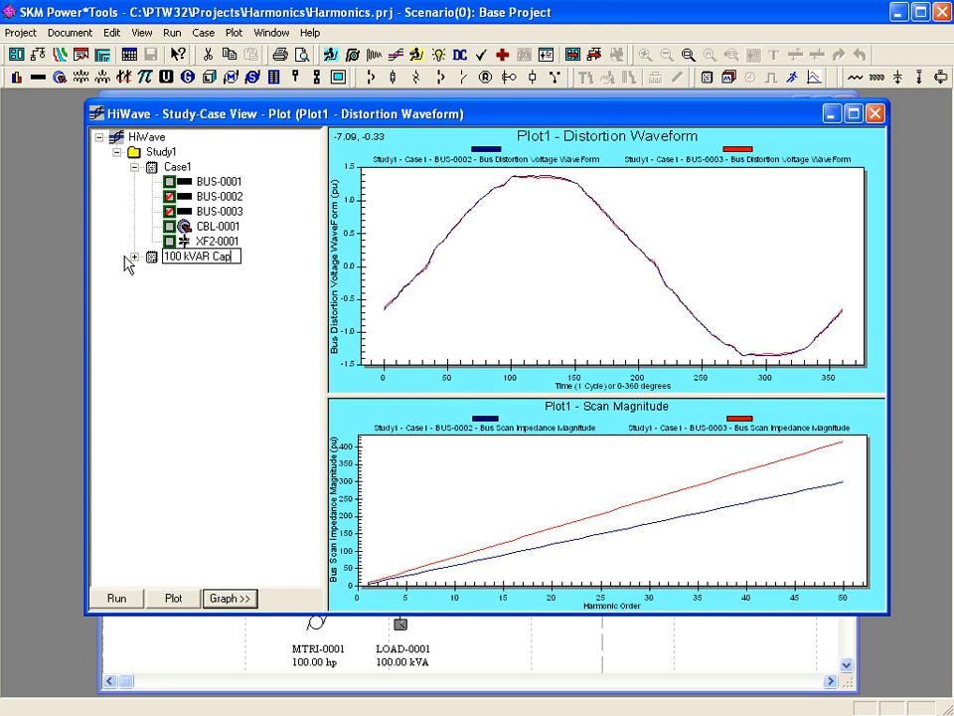
{"action": "left_click", "coordinate": [134, 258]}
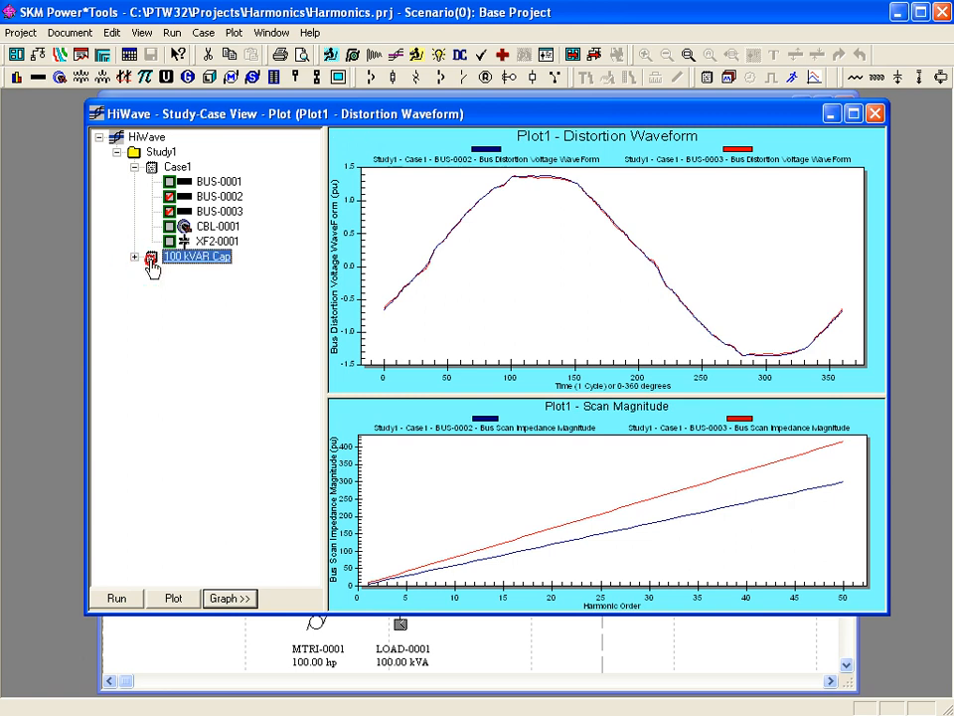
- Run the HiWave study for the 100 kVAR Cap case and dismiss the study messages
{"action": "left_click", "coordinate": [119, 600]}
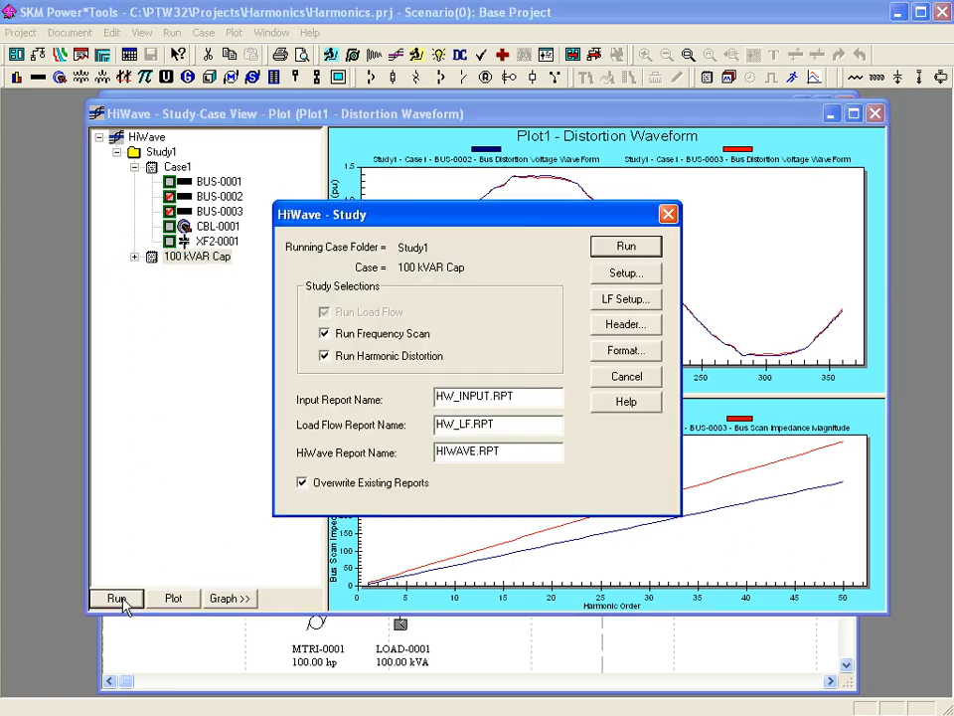
{"action": "left_click", "coordinate": [608, 249]}
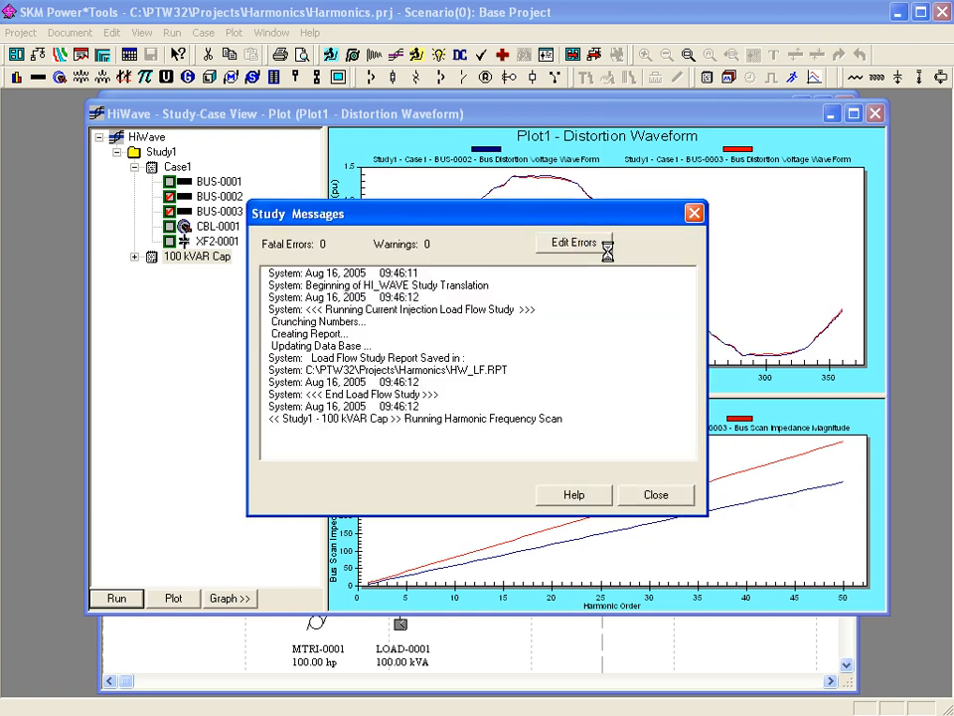
{"action": "left_click", "coordinate": [656, 495]}
- Add BUS-0002 and BUS-0003 of the 100 kVAR Cap case to the plots alongside the Case1 buses
{"action": "left_click", "coordinate": [134, 256]}
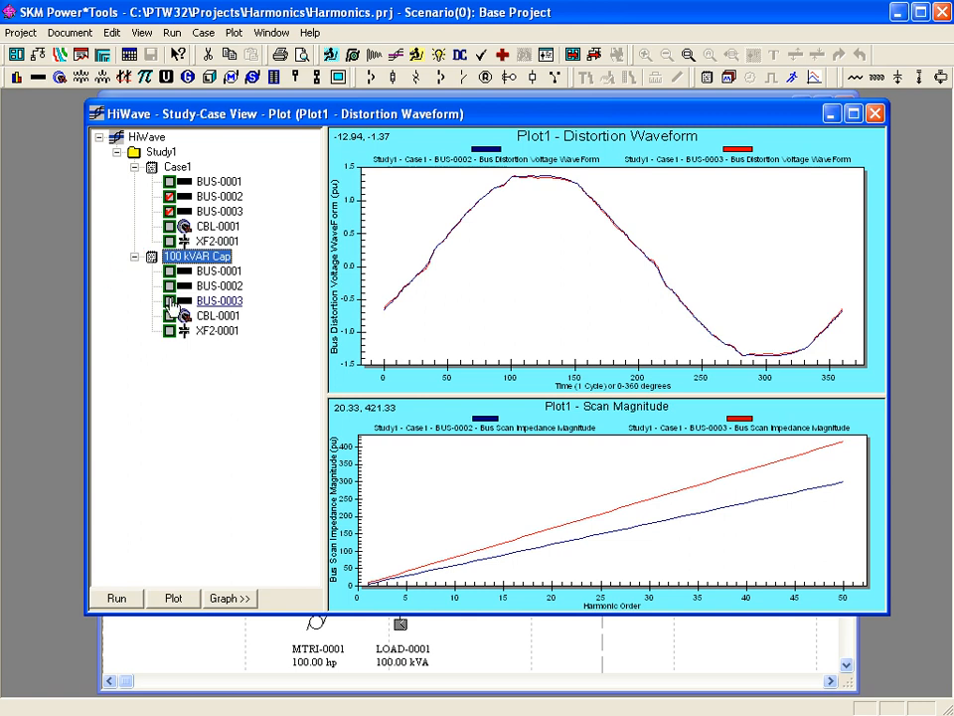
{"action": "left_click", "coordinate": [169, 286]}
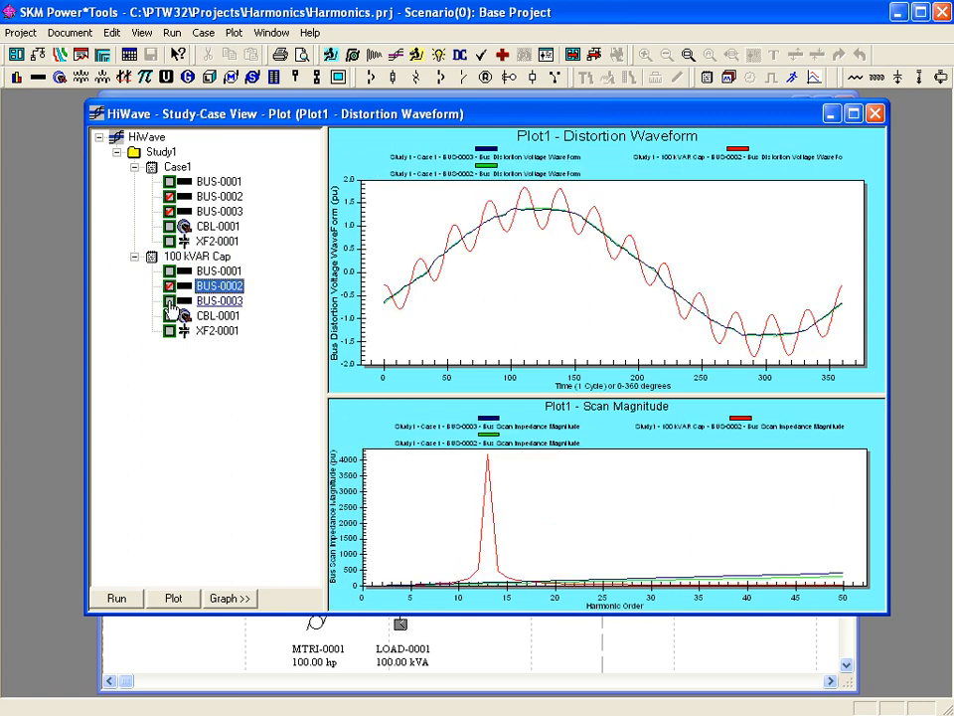
{"action": "left_click", "coordinate": [169, 300]}
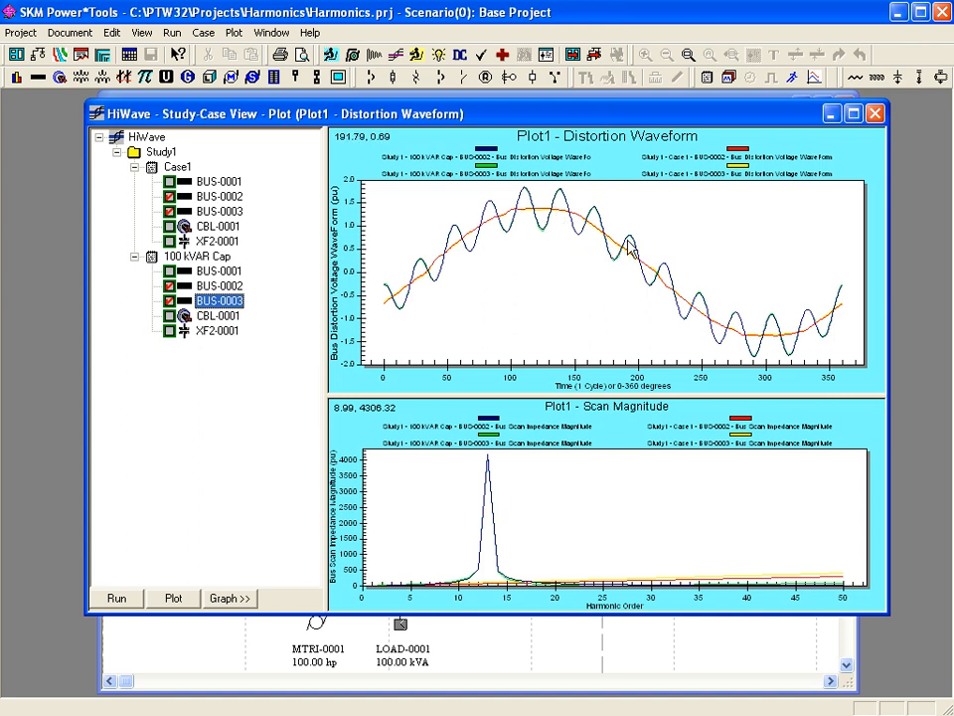
- Review the distortion waveform plot's chart properties, from axis range, plot style and fonts to colors, grid and annotation, without editing them
{"action": "left_click", "coordinate": [685, 346]}
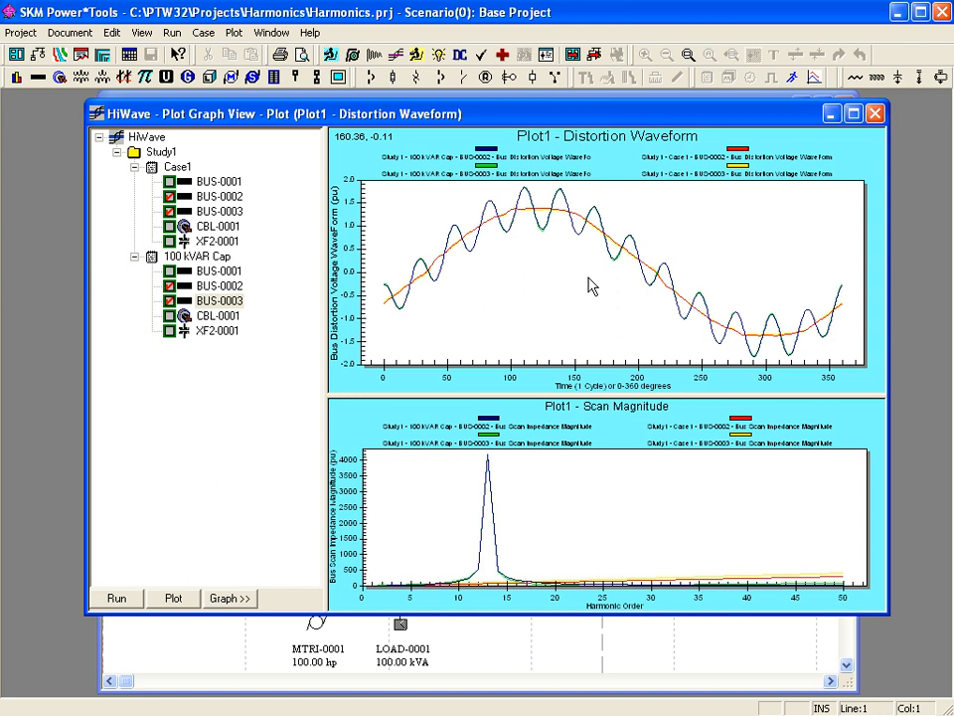
{"action": "left_click", "coordinate": [234, 32]}
{"action": "left_click", "coordinate": [260, 51]}
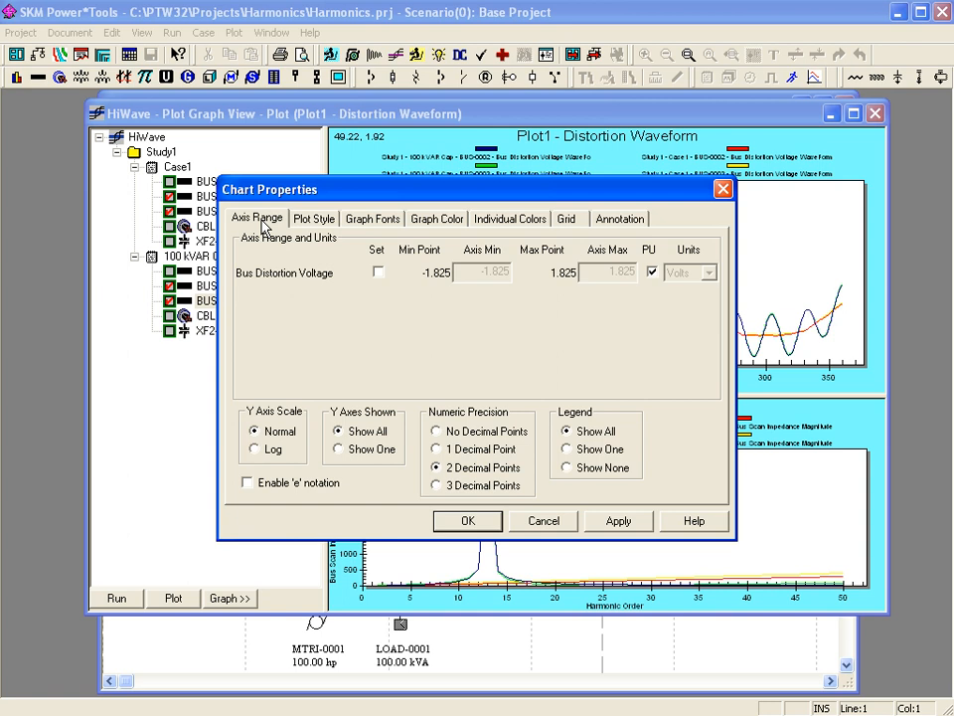
{"action": "left_click", "coordinate": [314, 221]}
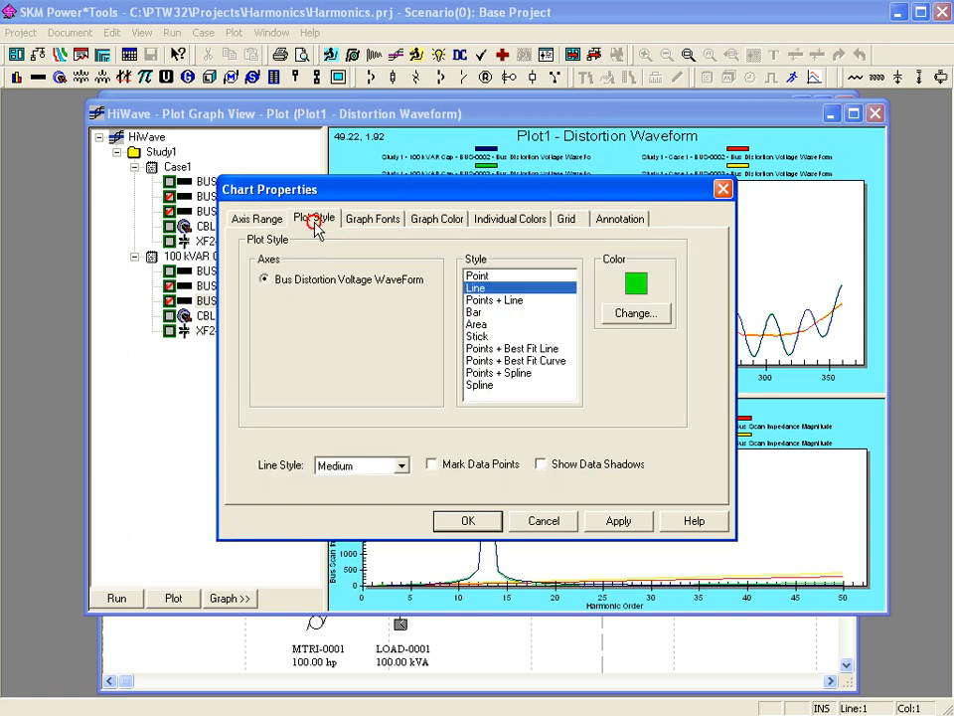
{"action": "left_click", "coordinate": [370, 221]}
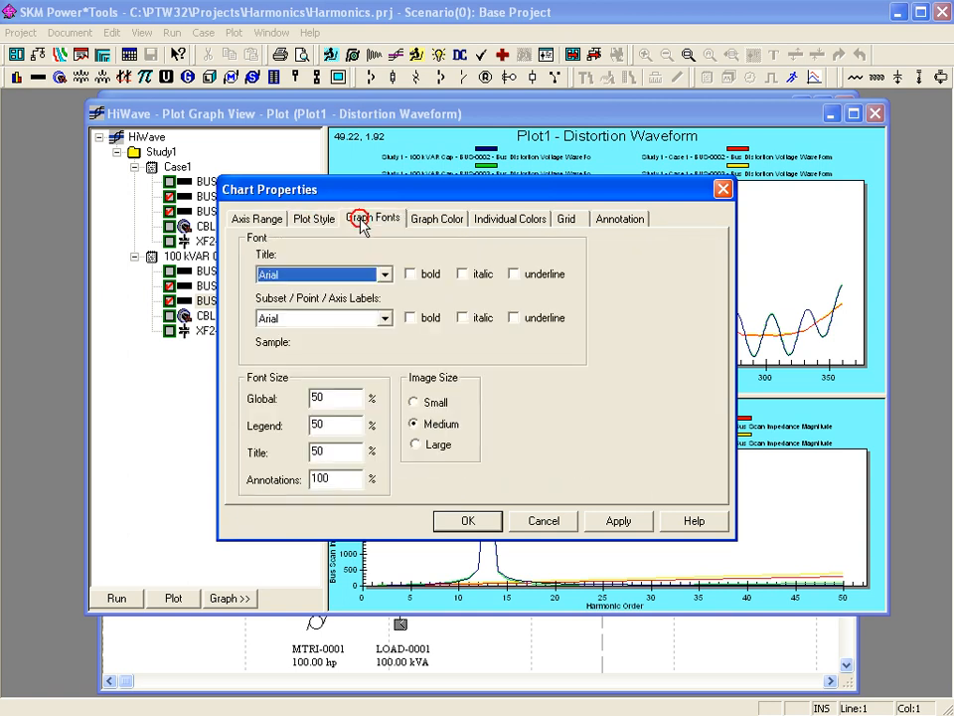
{"action": "left_click", "coordinate": [436, 222]}
{"action": "left_click", "coordinate": [482, 219]}
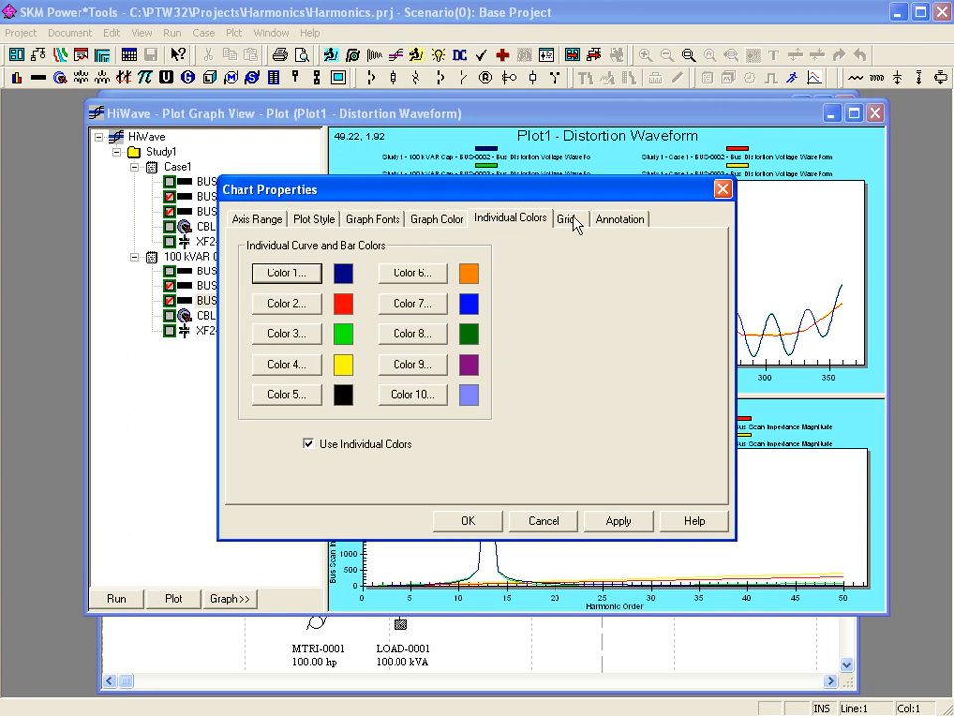
{"action": "left_click", "coordinate": [574, 222]}
{"action": "left_click", "coordinate": [612, 224]}
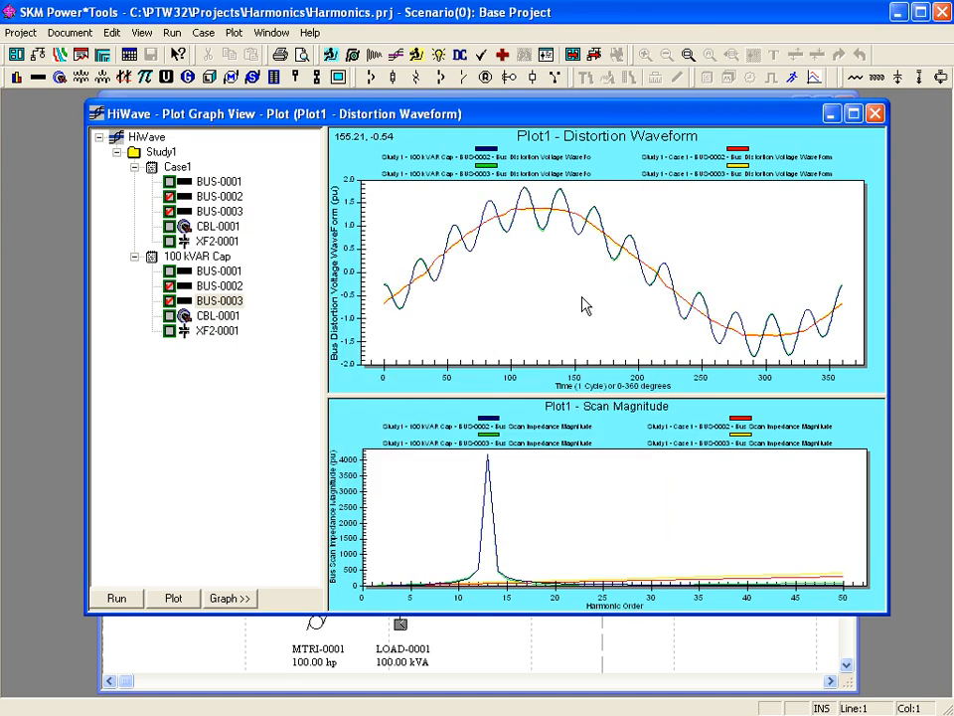
- Open the HIWAVE.RPT report and enlarge its window to show the voltage and current distortion tables
{"action": "left_click", "coordinate": [57, 38]}
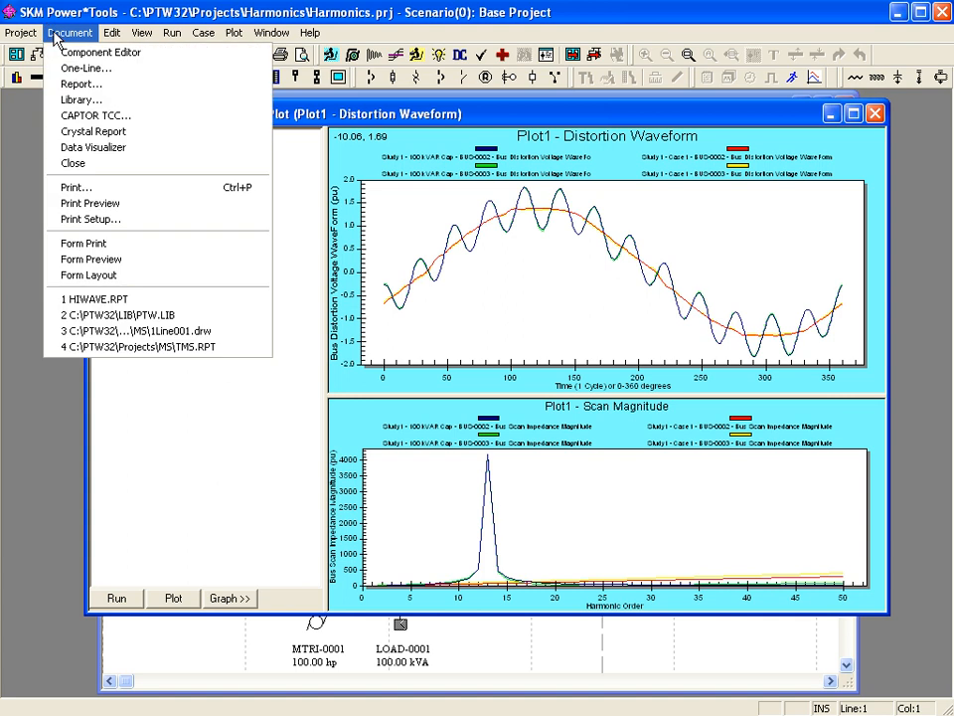
{"action": "left_click", "coordinate": [72, 85]}
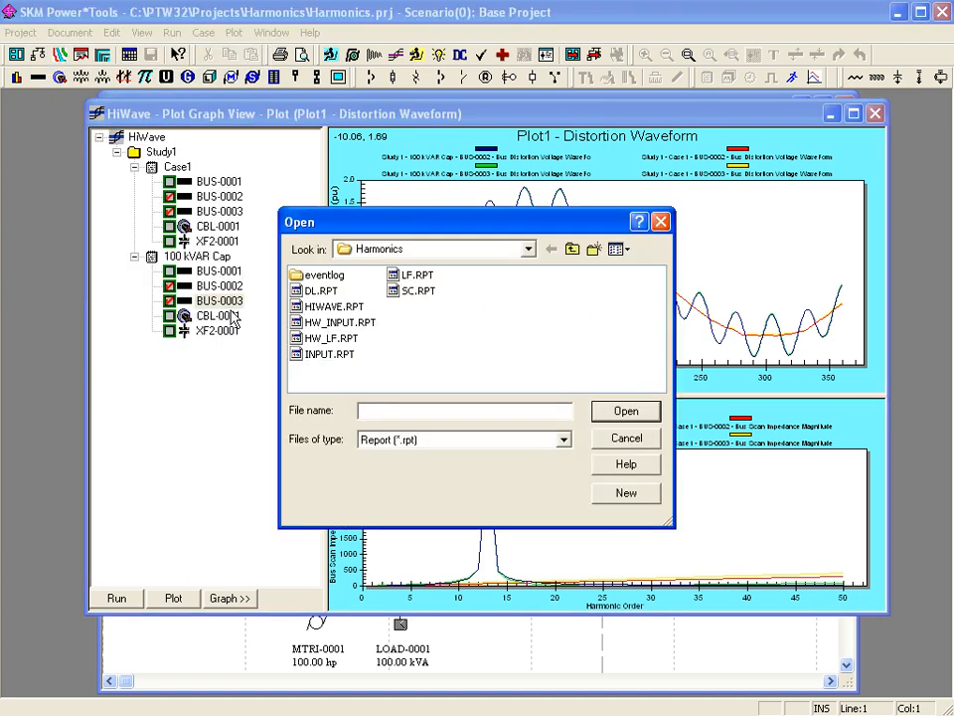
{"action": "double_click", "coordinate": [310, 307]}
{"action": "left_click_drag", "start_coordinate": [283, 169], "coordinate": [245, 117]}
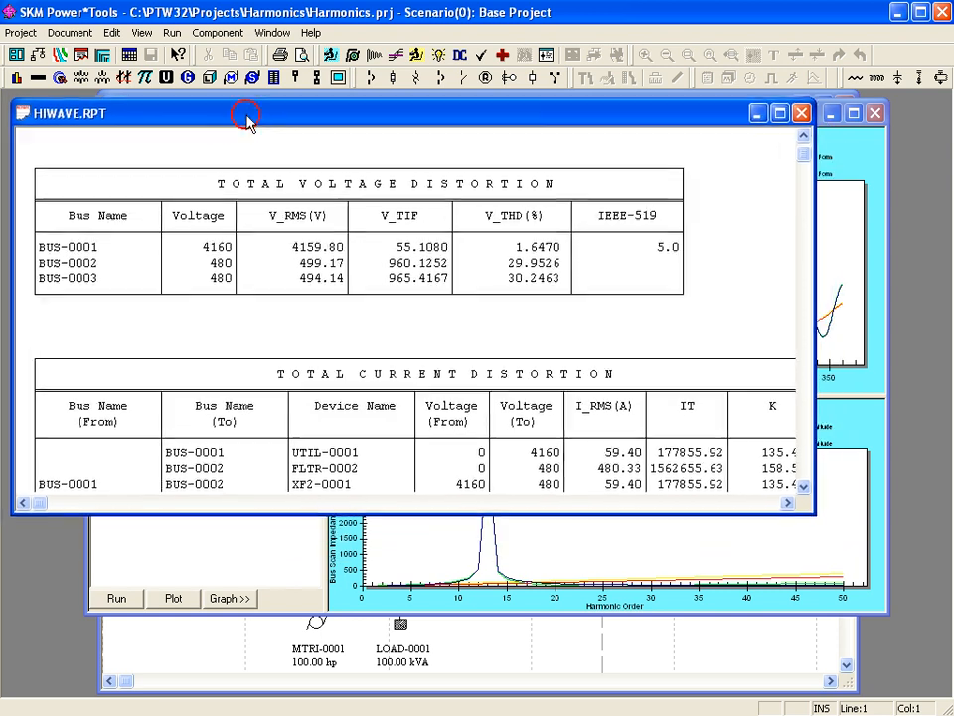
{"action": "left_click_drag", "start_coordinate": [803, 507], "coordinate": [944, 689]}
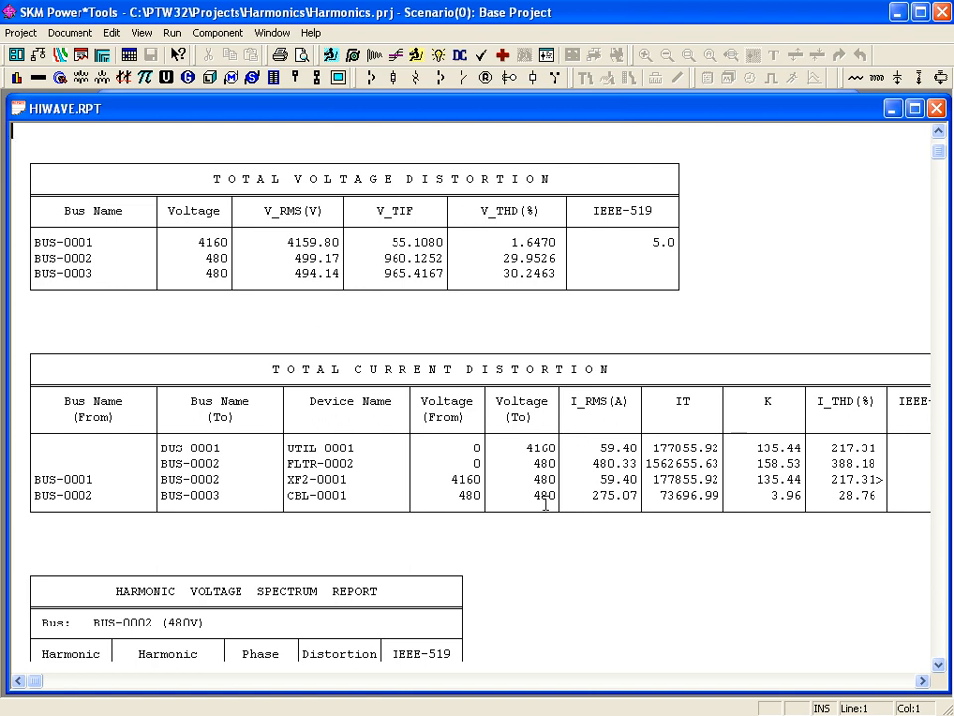
- Examine the harmonic voltage and current spectrum tables in HIWAVE.RPT, continuing to the filter spectrum report for FLTR-0002
{"action": "left_click", "coordinate": [938, 664]}
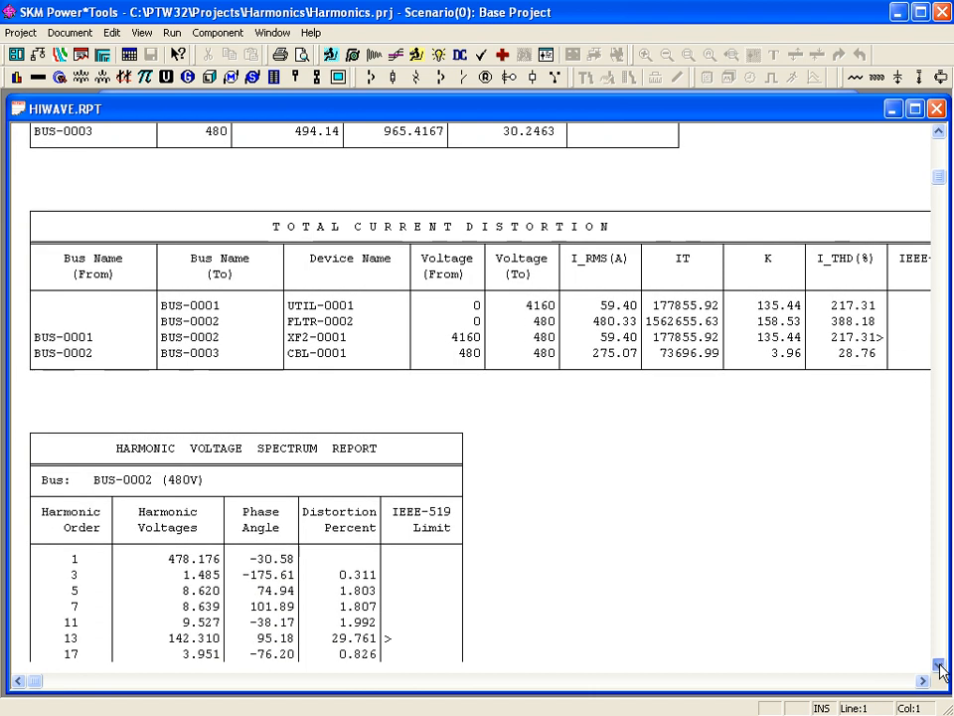
{"action": "left_click", "coordinate": [939, 666]}
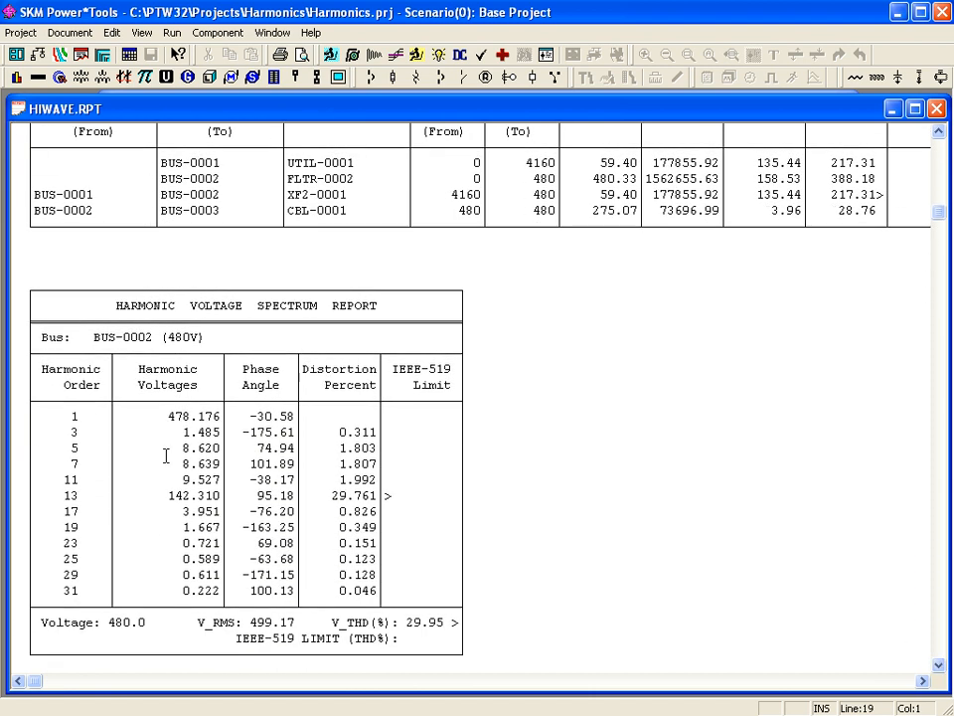
{"action": "left_click", "coordinate": [940, 642]}
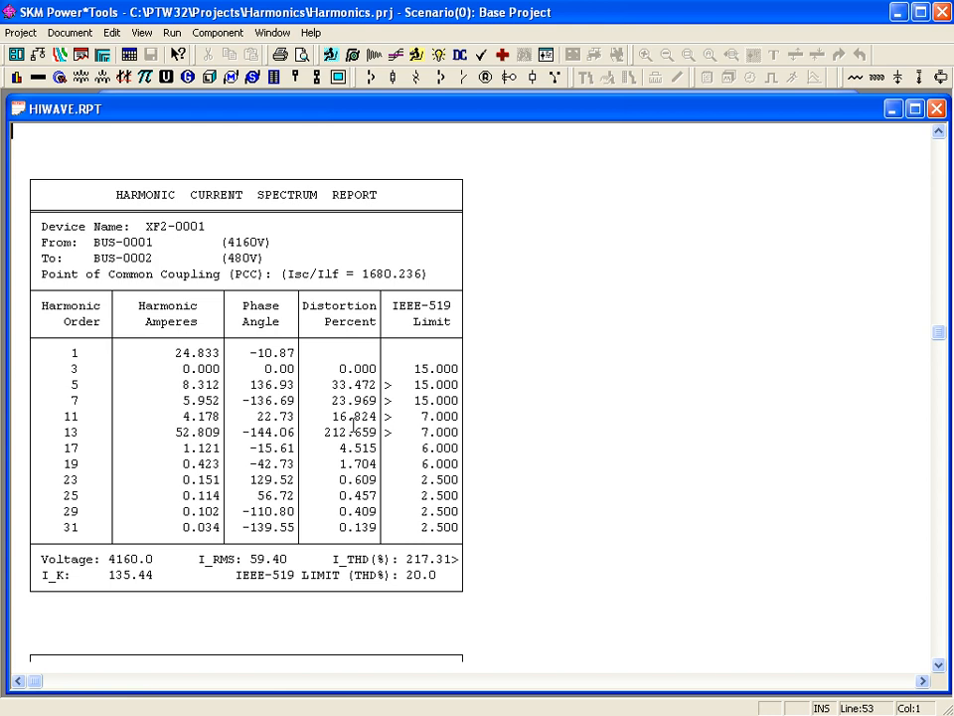
{"action": "left_click", "coordinate": [940, 628]}
{"action": "left_click_drag", "start_coordinate": [938, 665], "coordinate": [941, 671]}
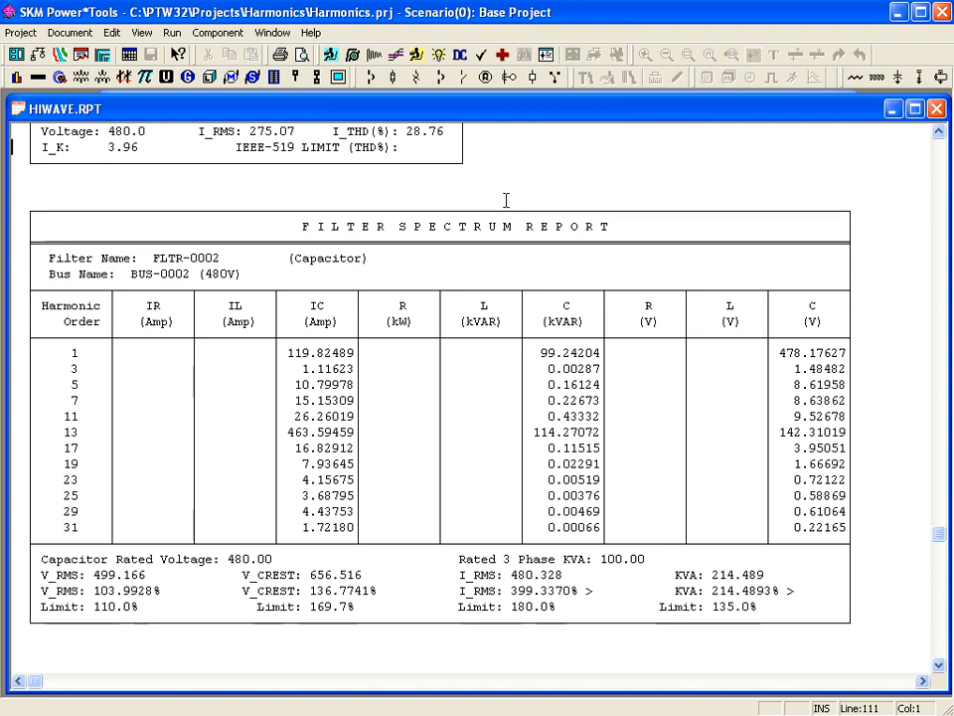
- Open HiWave Report.rpt from the project's HiWave Crystal Reports
{"action": "left_click", "coordinate": [71, 38]}
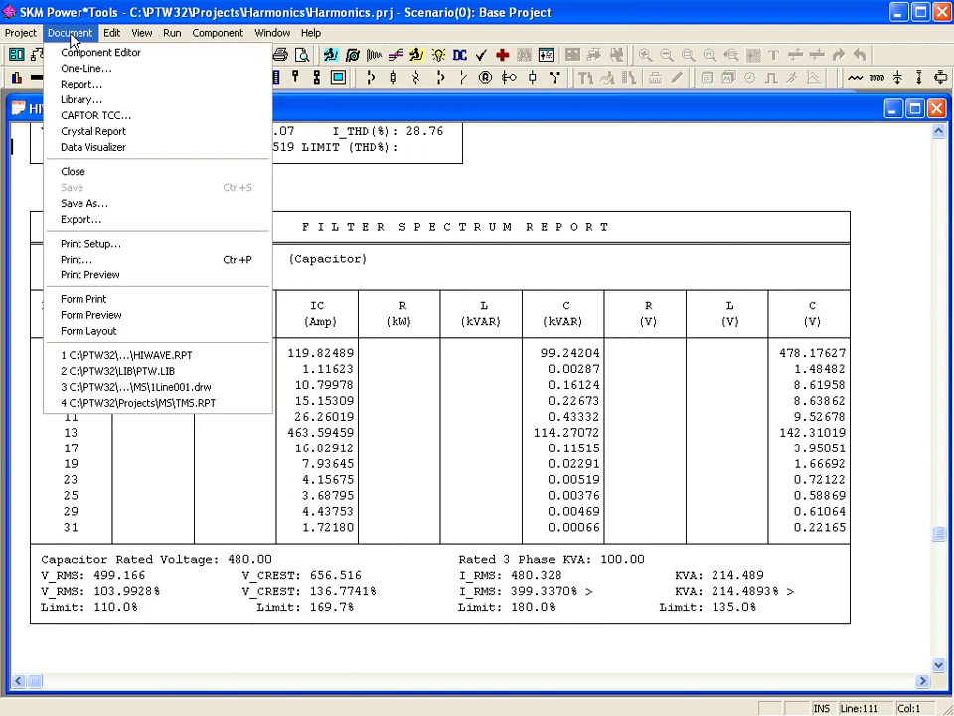
{"action": "left_click", "coordinate": [104, 132]}
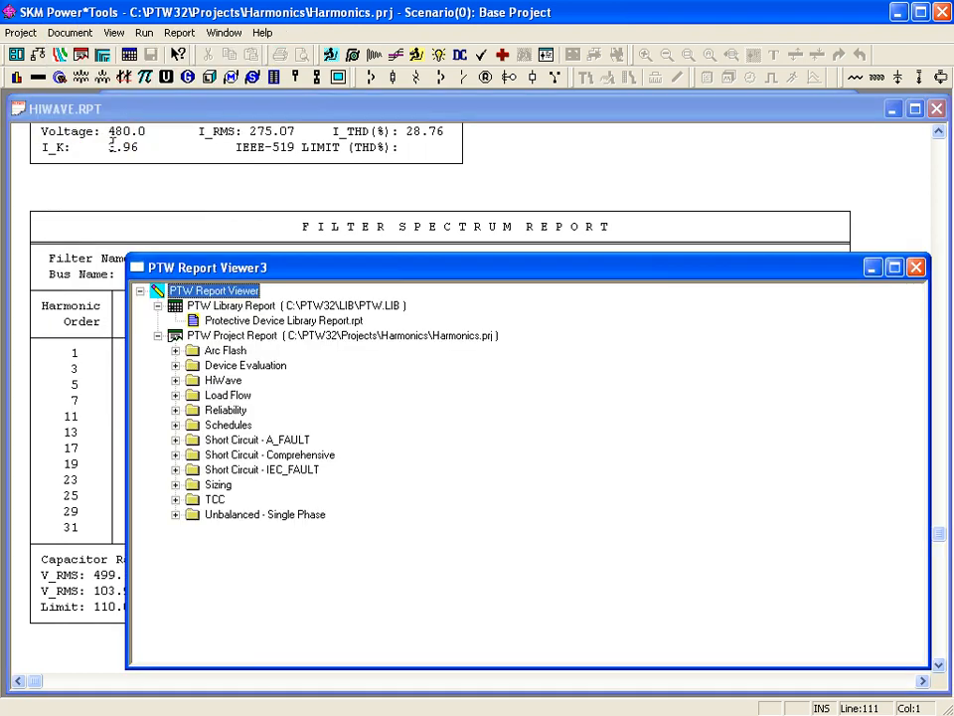
{"action": "left_click", "coordinate": [177, 381]}
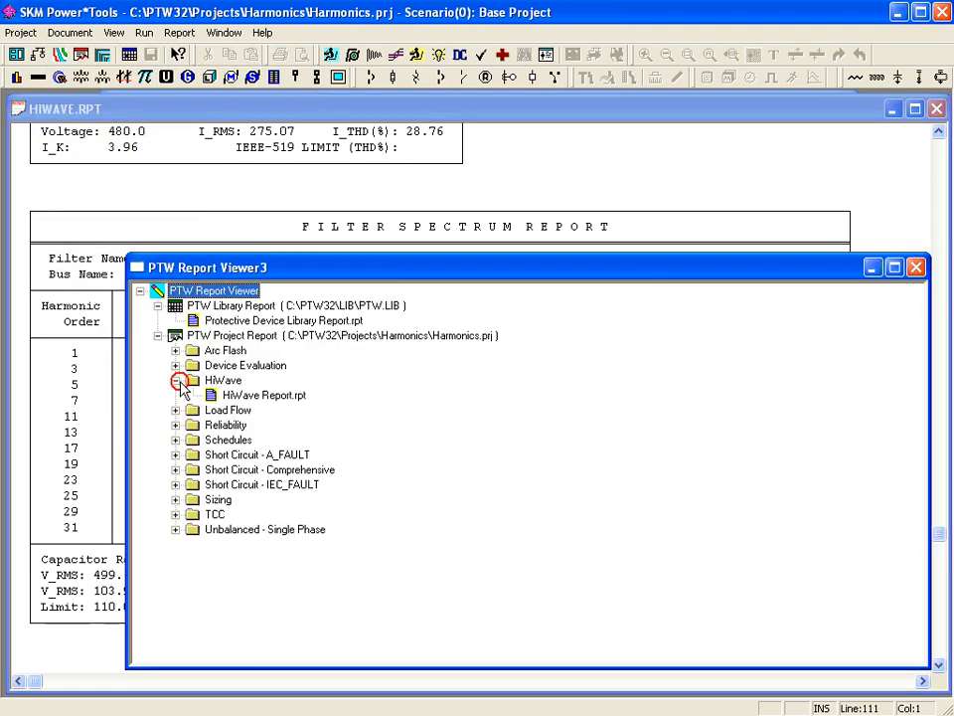
{"action": "double_click", "coordinate": [238, 395]}
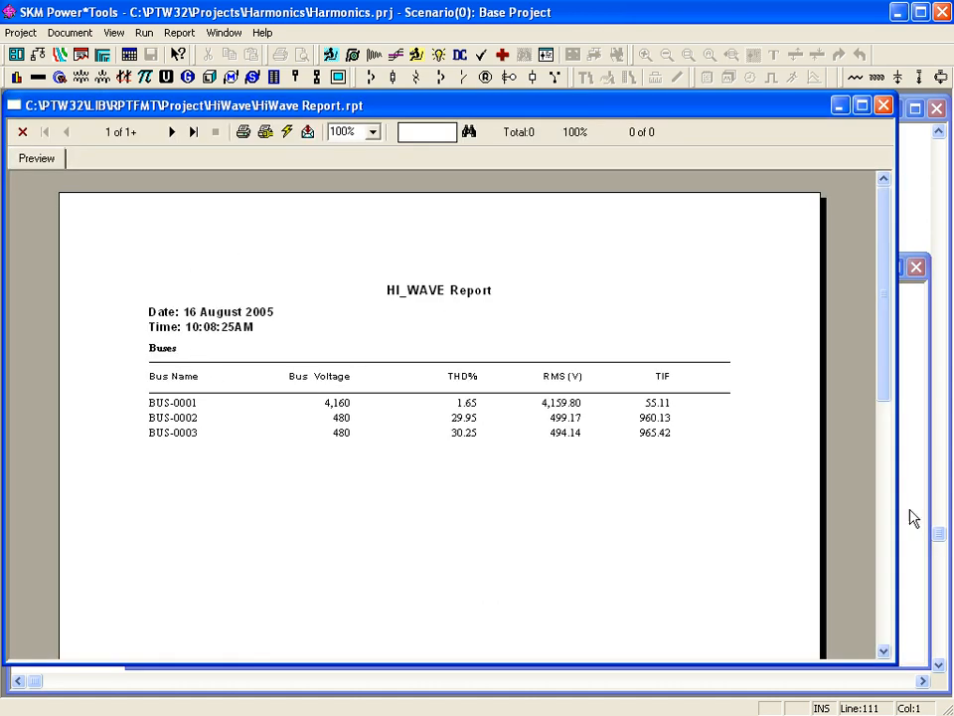
- Page through the HI_WAVE Crystal report, examining its result tables, including those for filters and sources
{"action": "left_click", "coordinate": [171, 132]}
{"action": "left_click", "coordinate": [171, 135]}
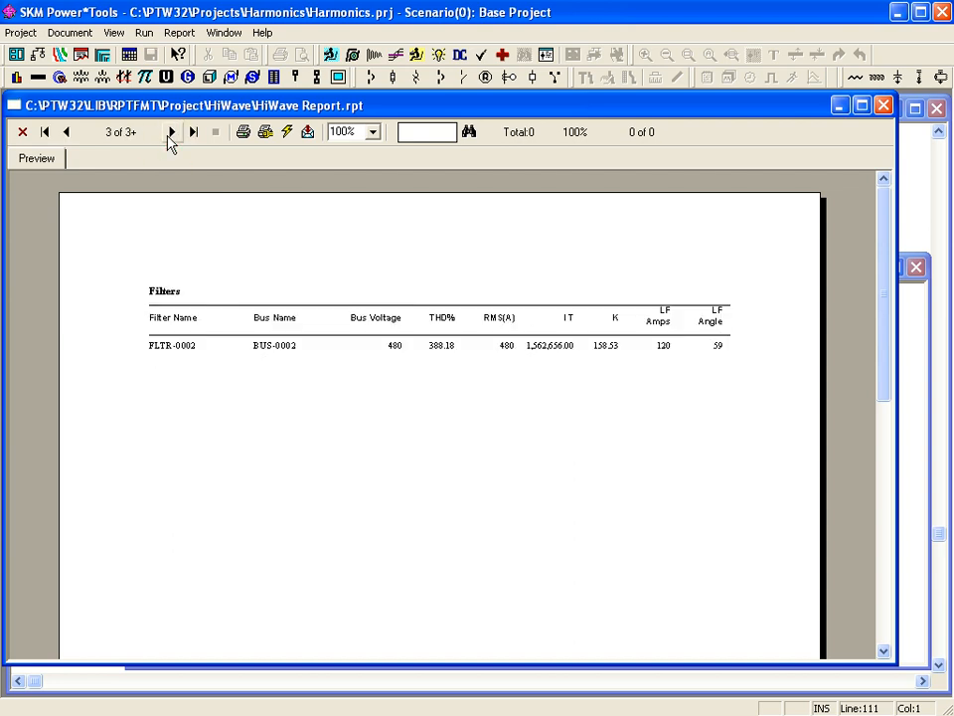
{"action": "left_click", "coordinate": [171, 135]}
{"action": "left_click", "coordinate": [171, 136]}
{"action": "left_click", "coordinate": [171, 135]}
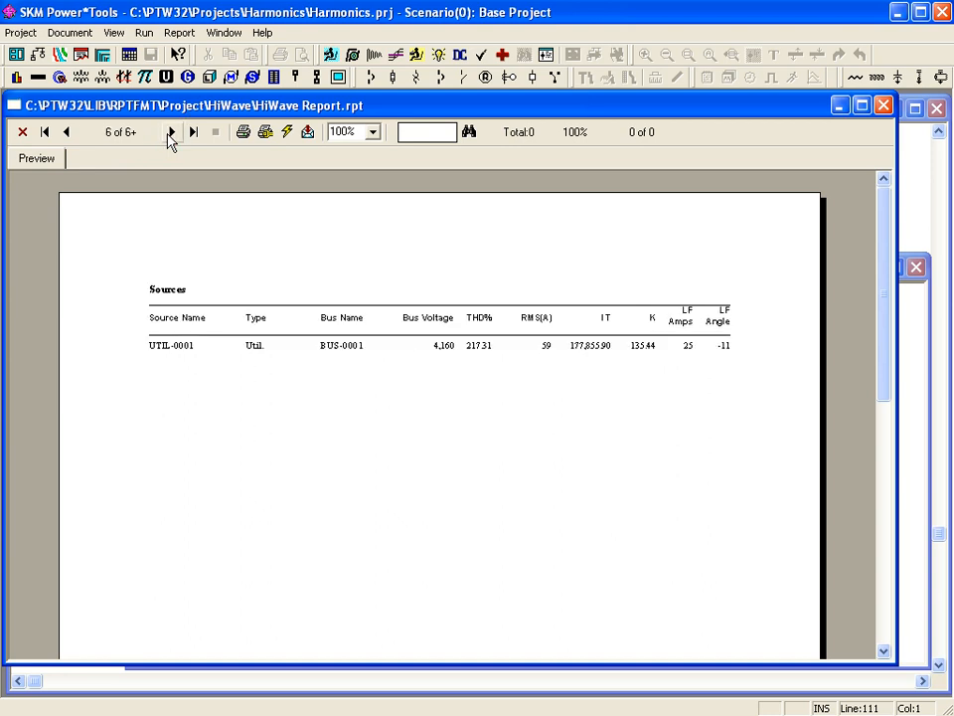
{"action": "left_click", "coordinate": [171, 135]}
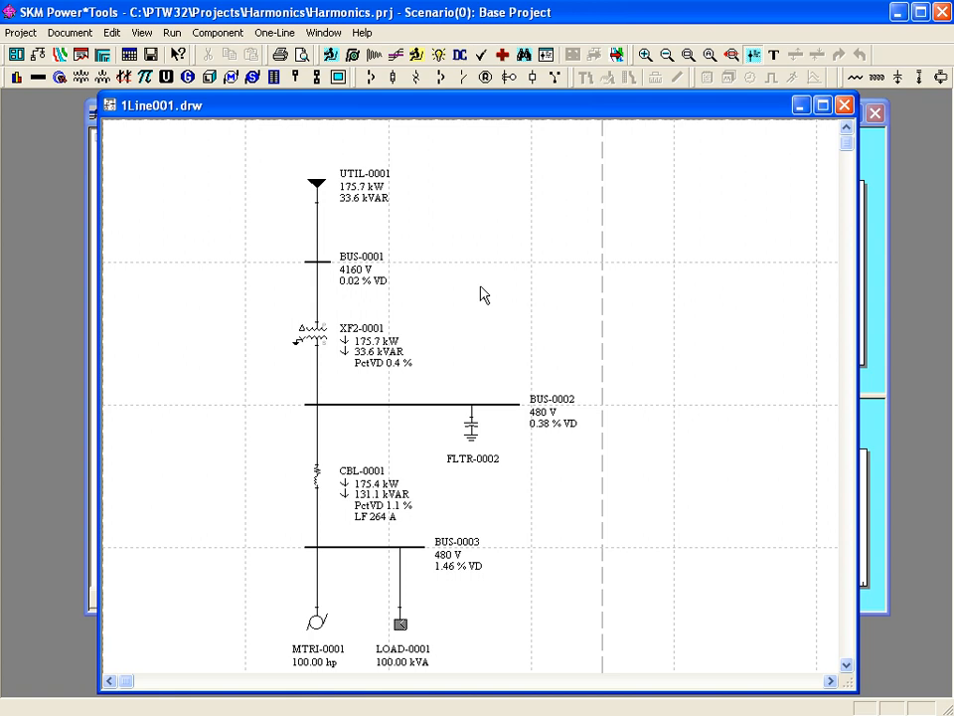
- Apply the Harmonics datablock format to the one-line diagram and close the format settings
{"action": "left_click", "coordinate": [172, 31]}
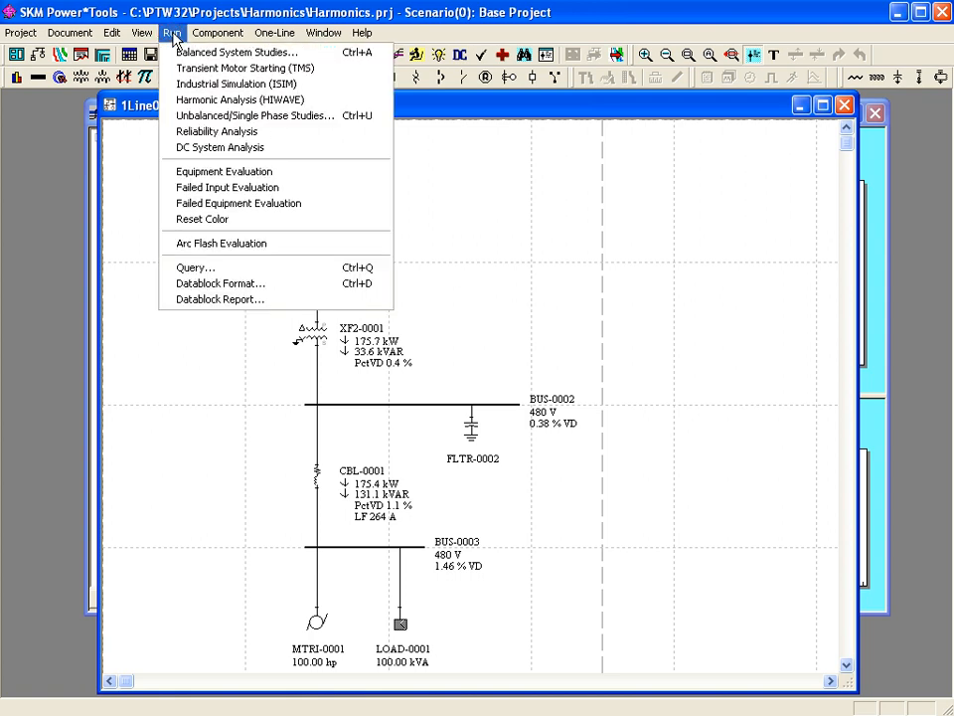
{"action": "left_click", "coordinate": [254, 284]}
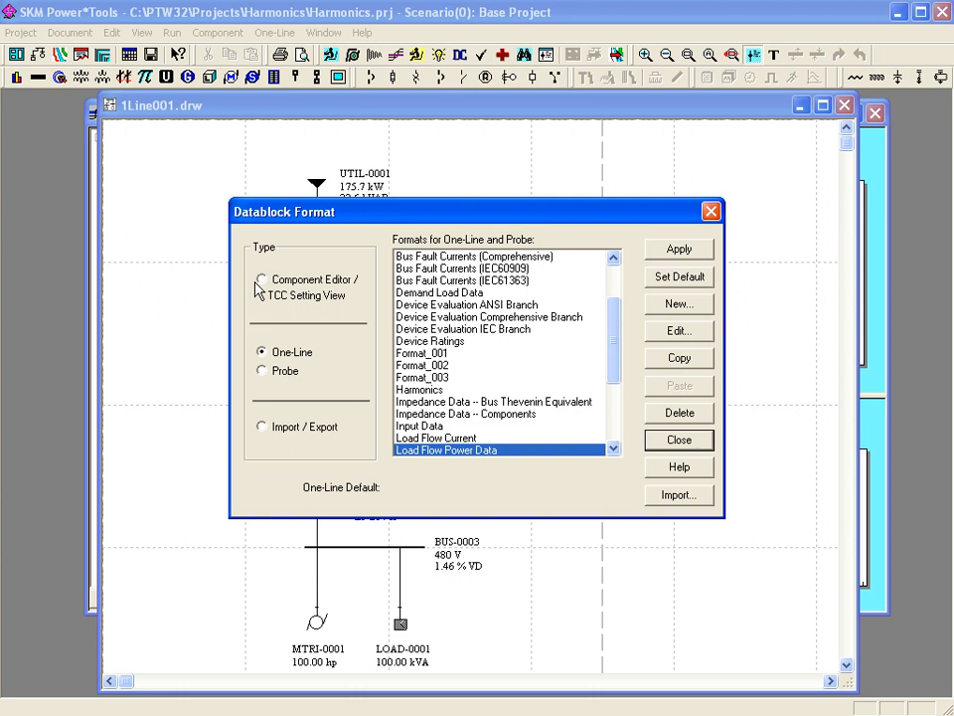
{"action": "left_click", "coordinate": [423, 388]}
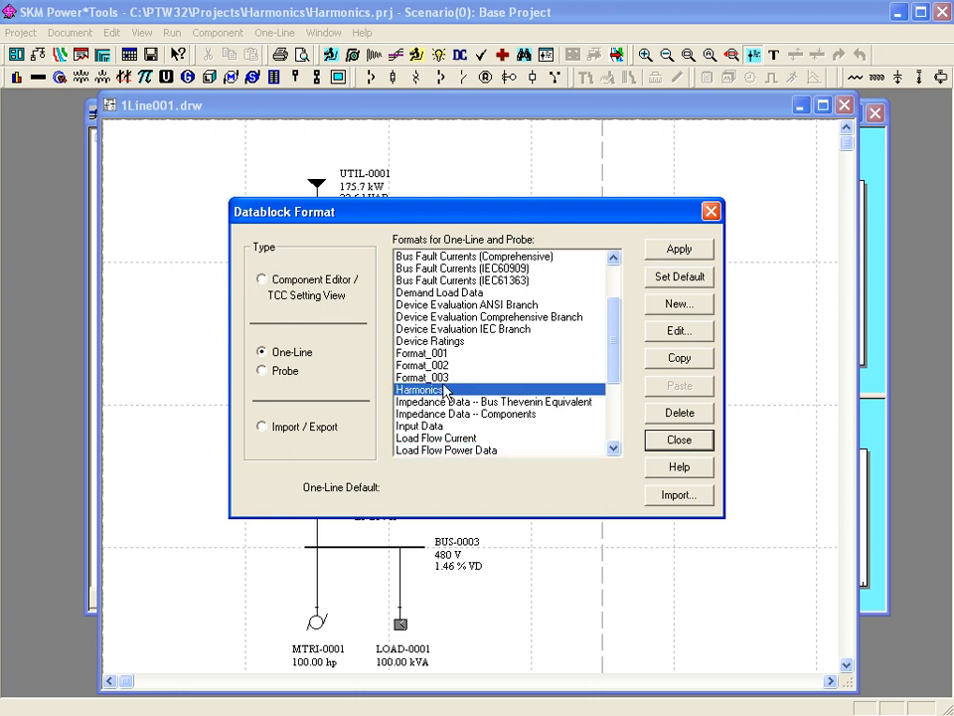
{"action": "left_click", "coordinate": [668, 251]}
{"action": "left_click", "coordinate": [683, 439]}
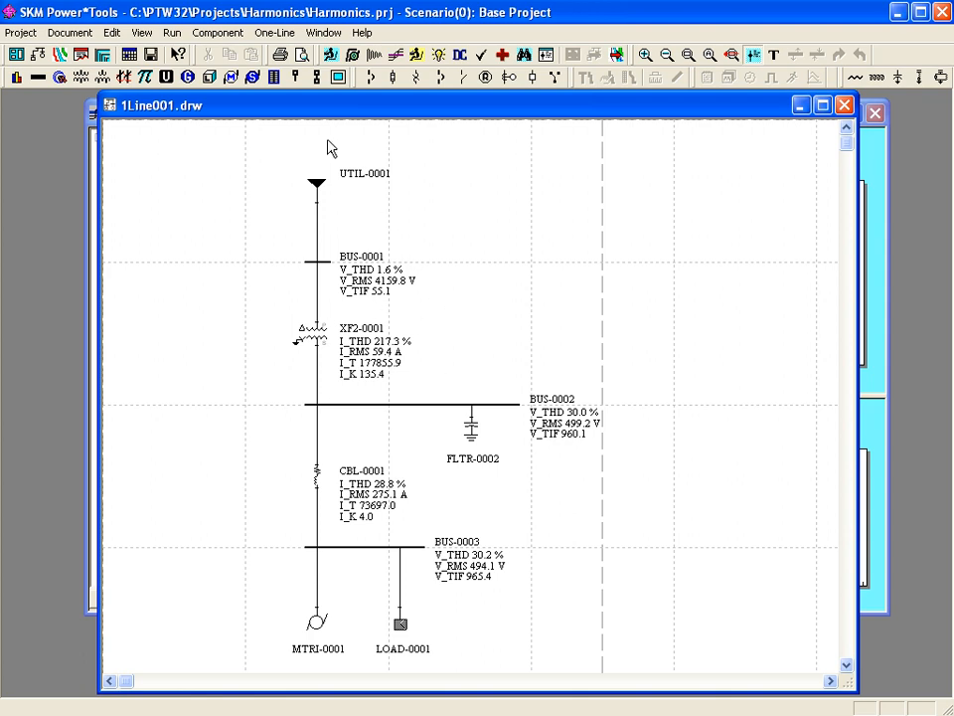
- Generate a datablock report of the harmonic results shown on the one-line
{"action": "left_click", "coordinate": [172, 34]}
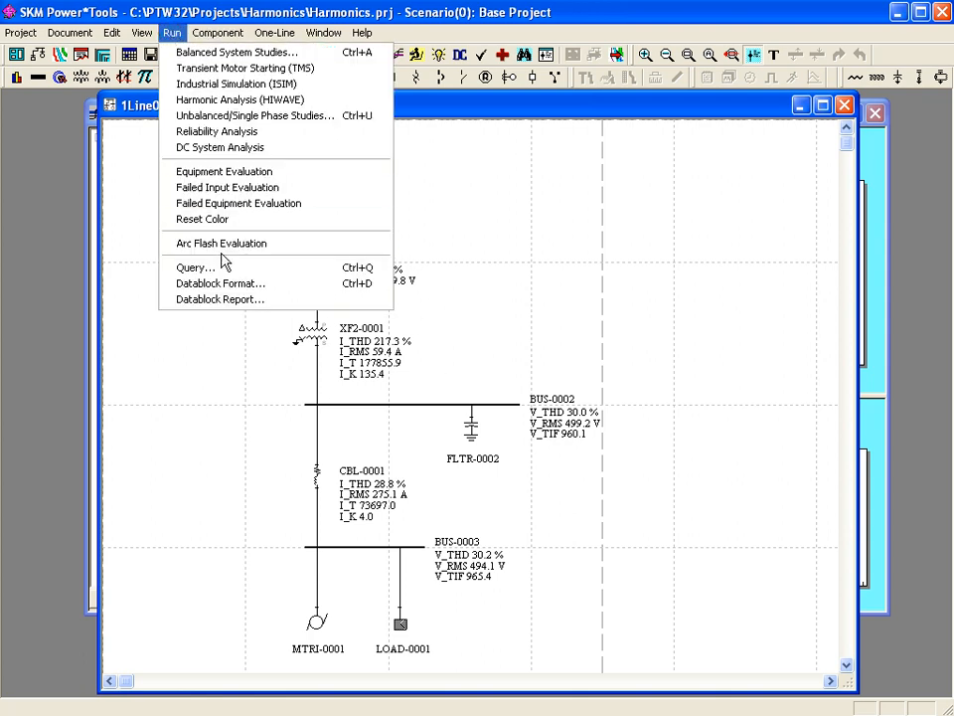
{"action": "left_click", "coordinate": [199, 298]}
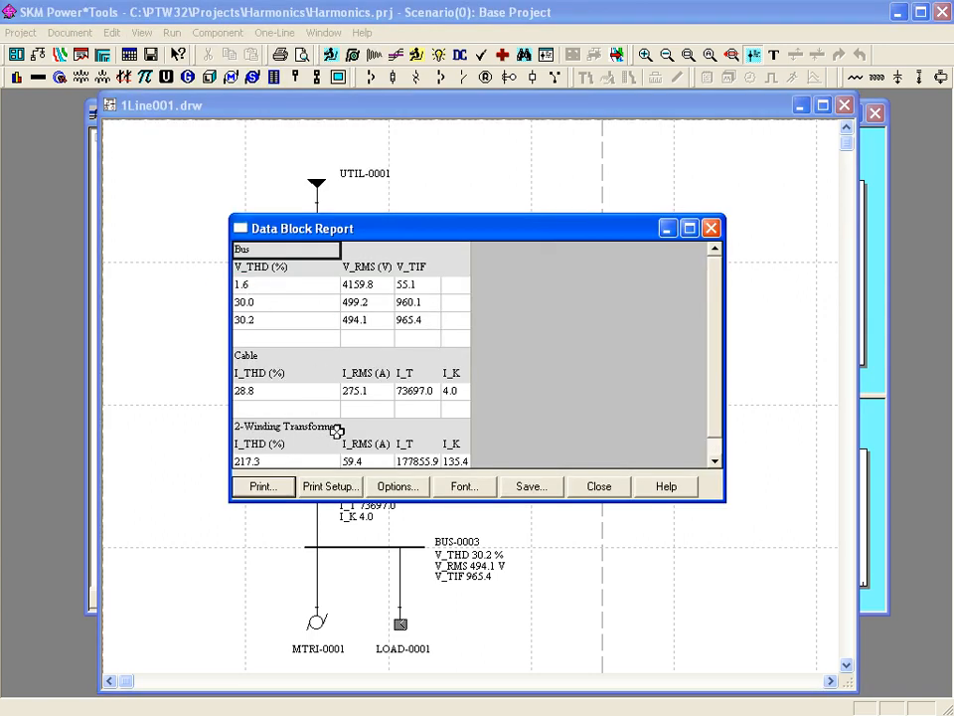
- Start saving the datablock report to the Harmonics folder and check the available file types
{"action": "left_click", "coordinate": [521, 491]}
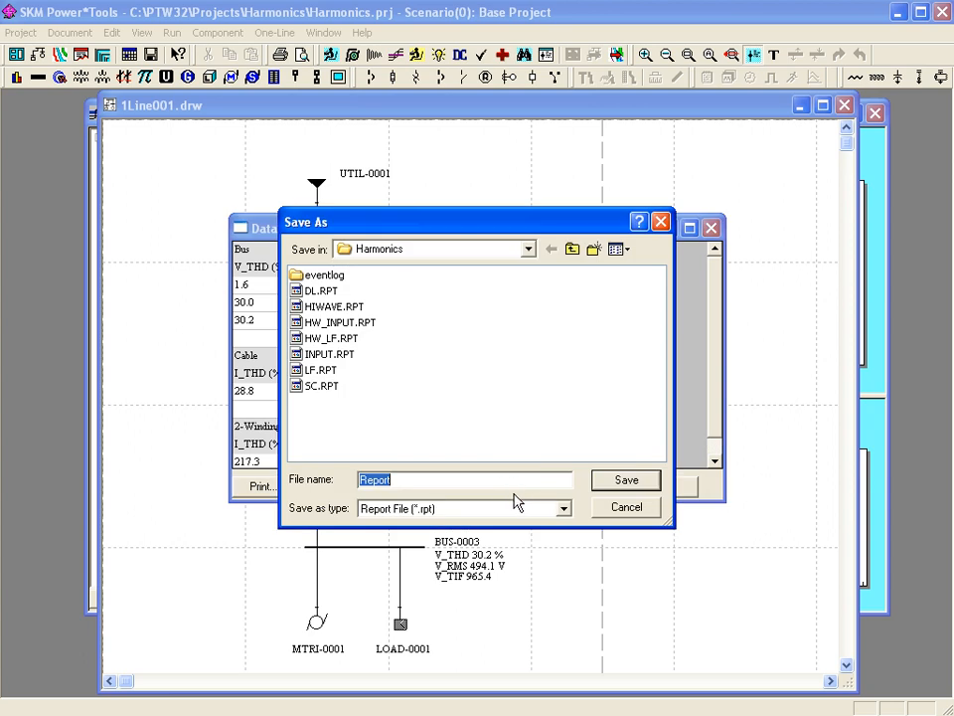
{"action": "left_click", "coordinate": [564, 508]}
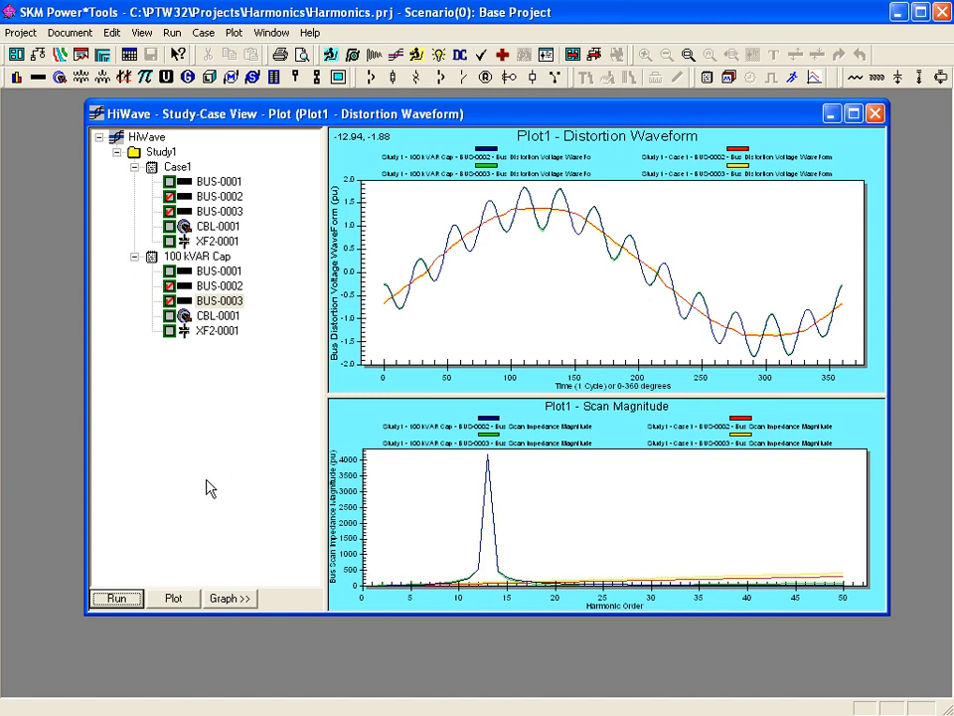
- Open the frequency scan and distortion setup for the 100 kVAR Cap study and review its point of common coupling definition
{"action": "left_click", "coordinate": [114, 597]}
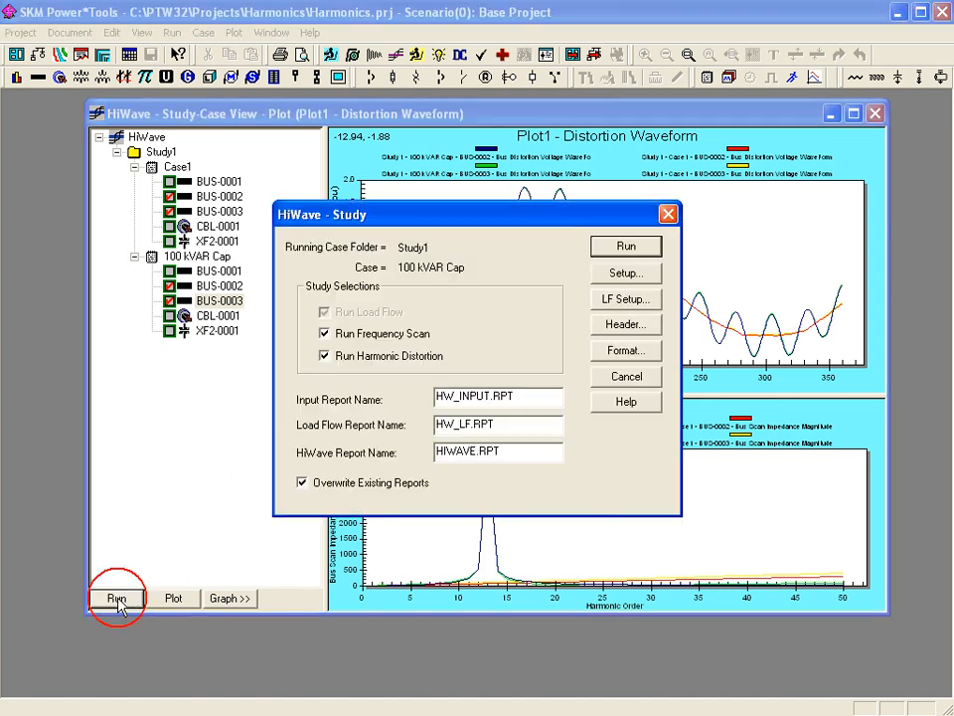
{"action": "left_click", "coordinate": [628, 274]}
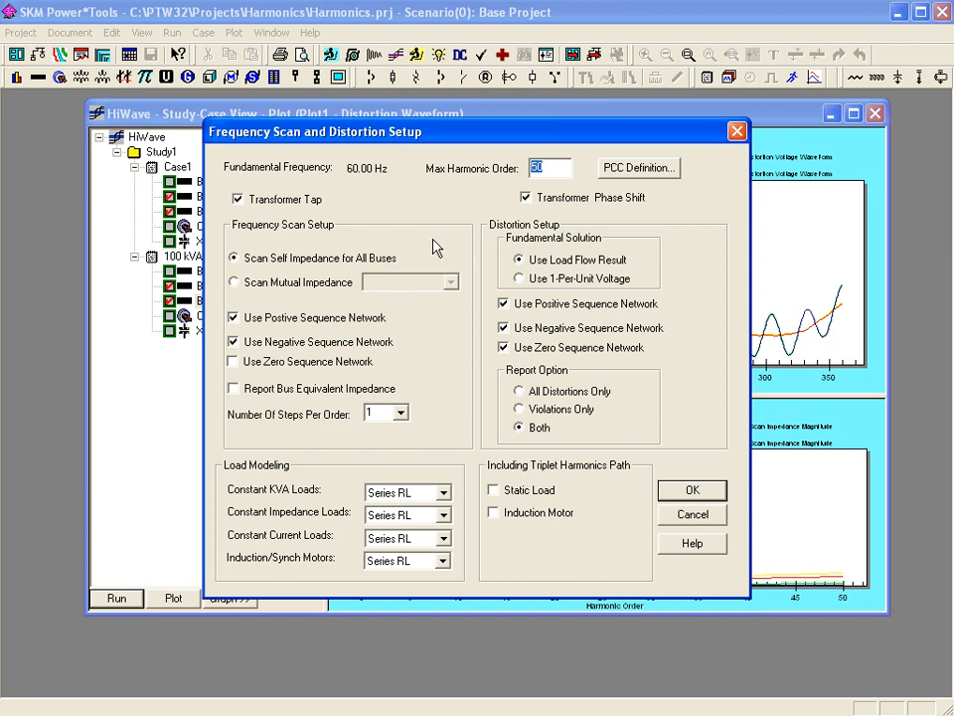
{"action": "key", "text": "Tab"}
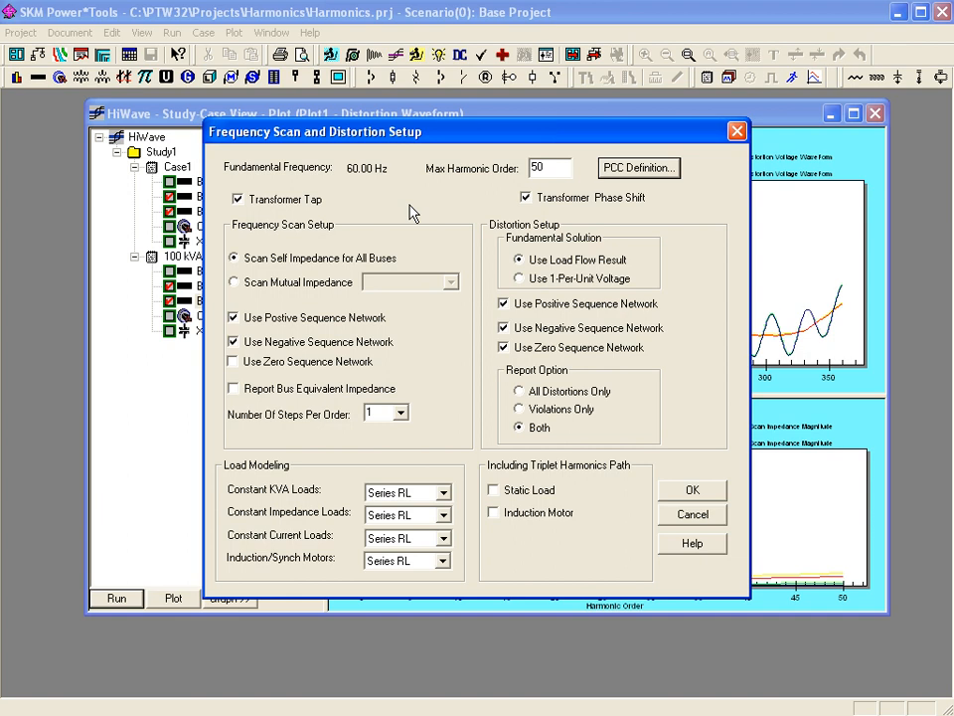
{"action": "left_click", "coordinate": [644, 168]}
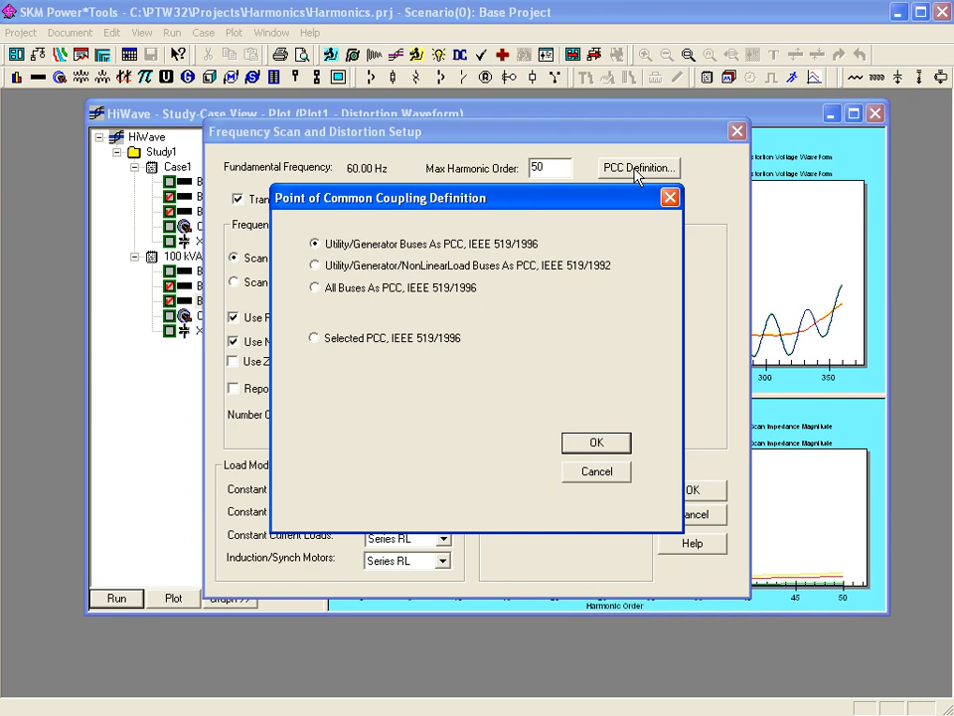
{"action": "left_click", "coordinate": [587, 449]}
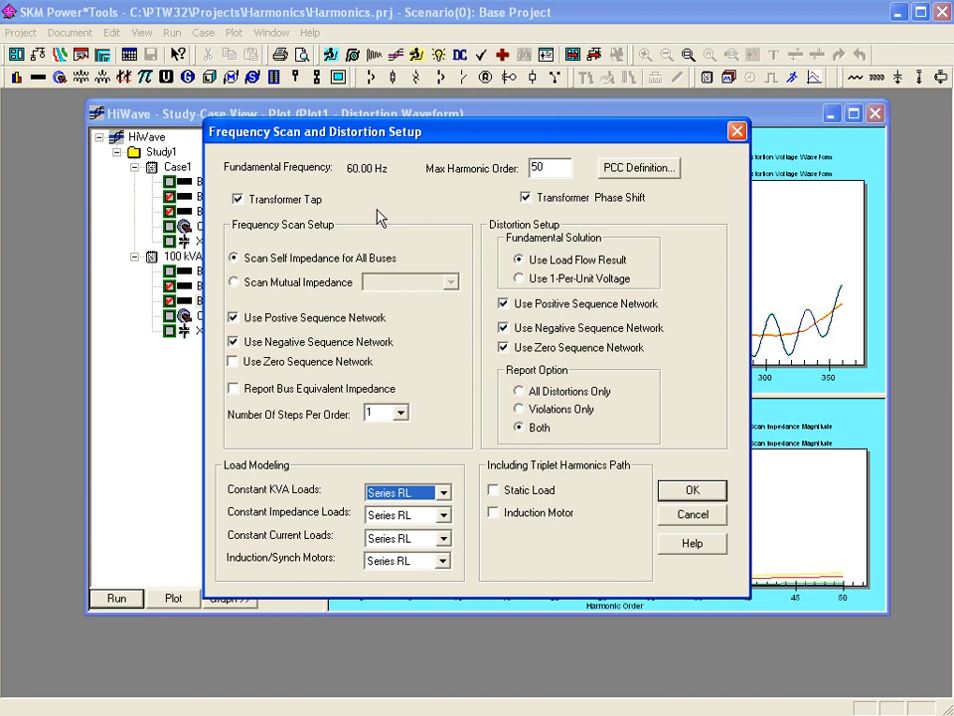
- Examine the frequency scan settings, including impedance scan type, sequence network and steps per order, and the load model choices for constant kVA loads
{"action": "left_click", "coordinate": [236, 260]}
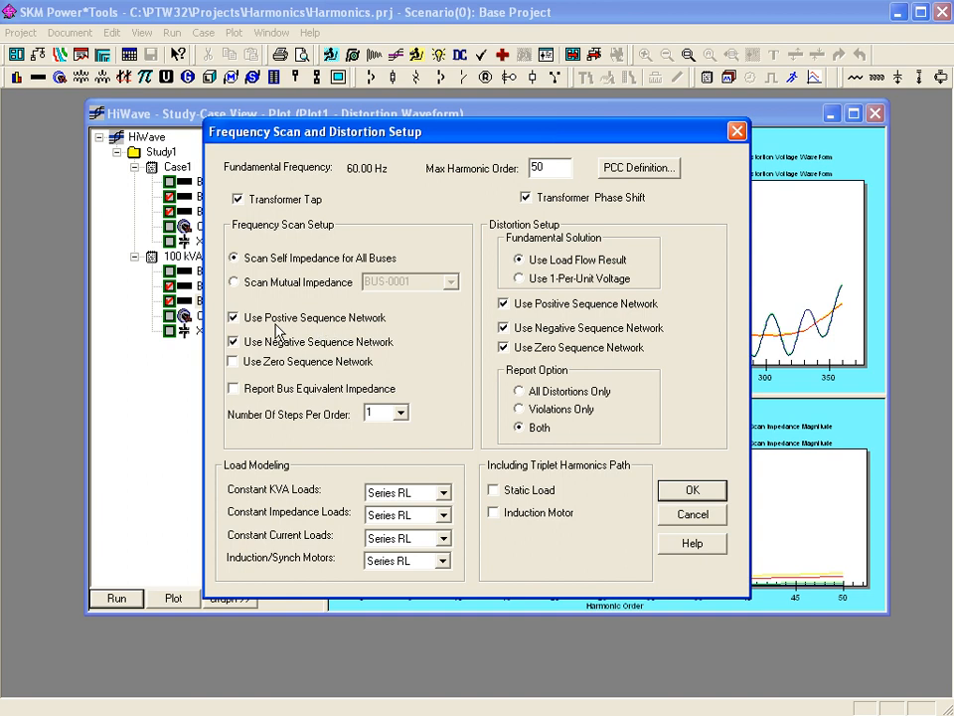
{"action": "left_click", "coordinate": [233, 318]}
{"action": "left_click", "coordinate": [400, 413]}
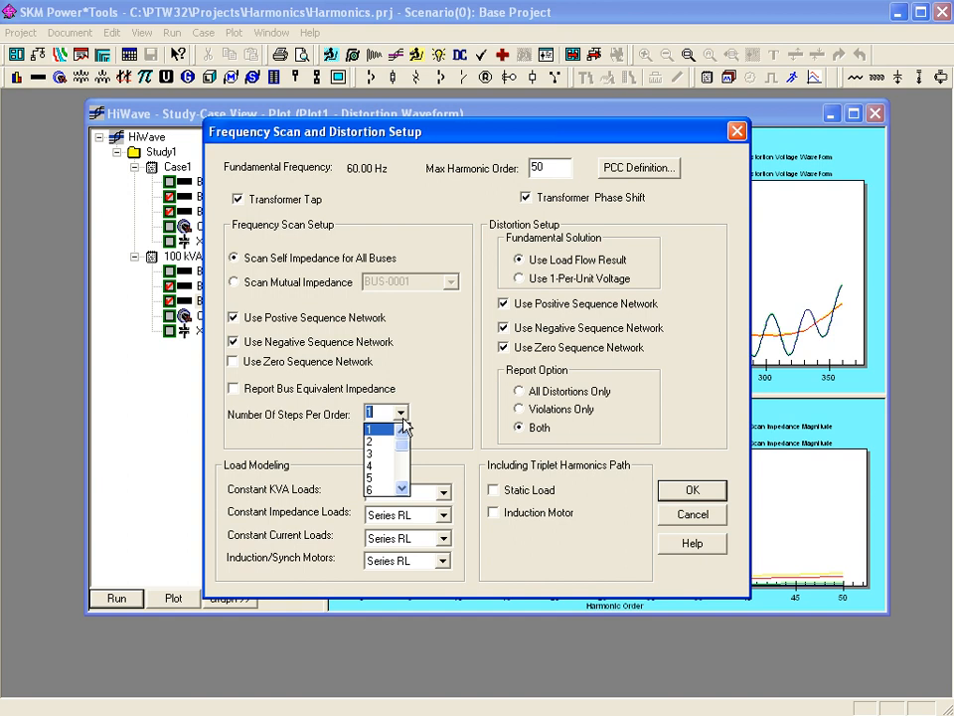
{"action": "left_click", "coordinate": [403, 419]}
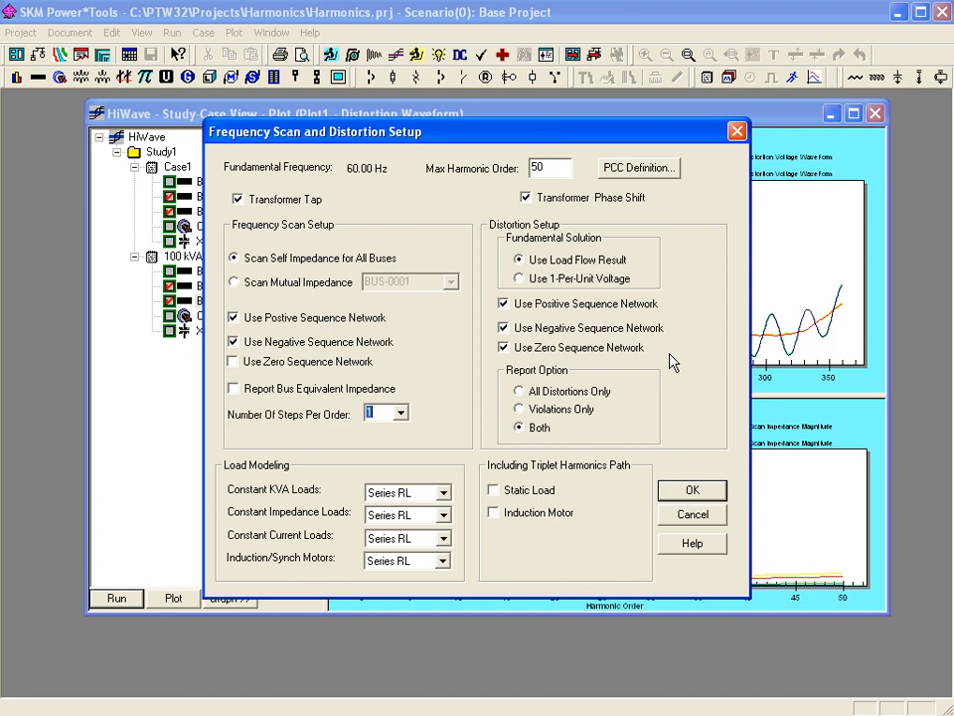
{"action": "left_click", "coordinate": [444, 493]}
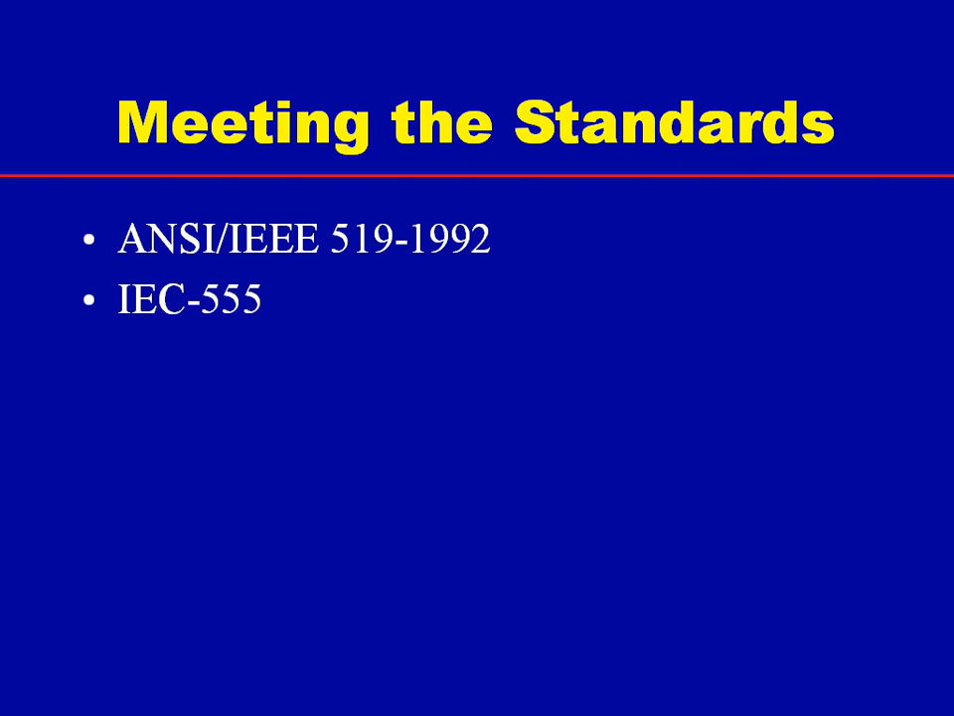
{"action": "key", "text": "Right"}
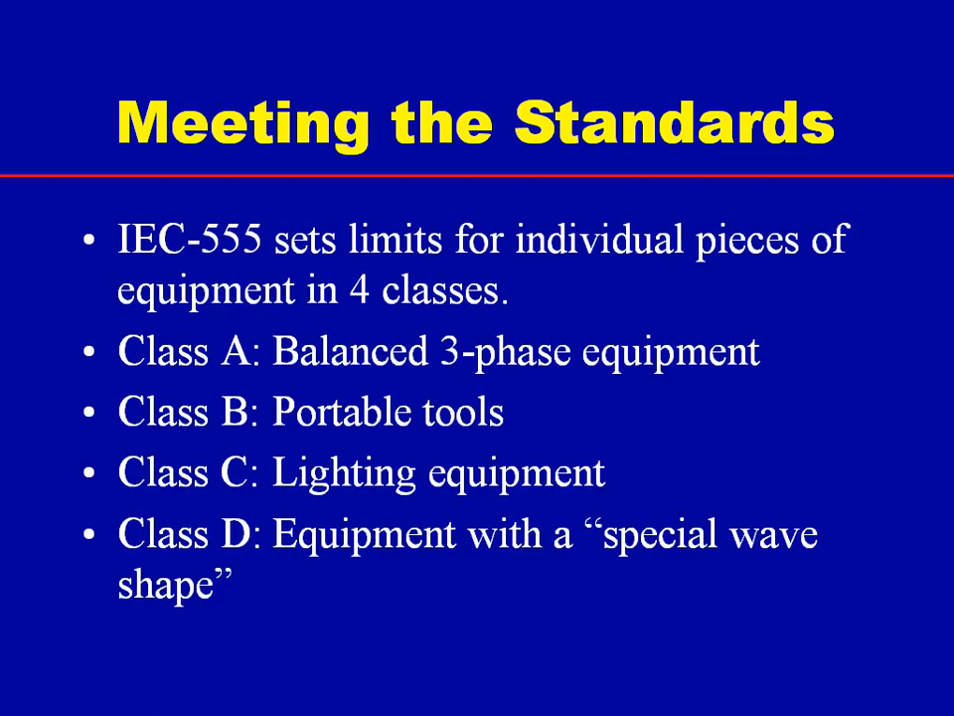